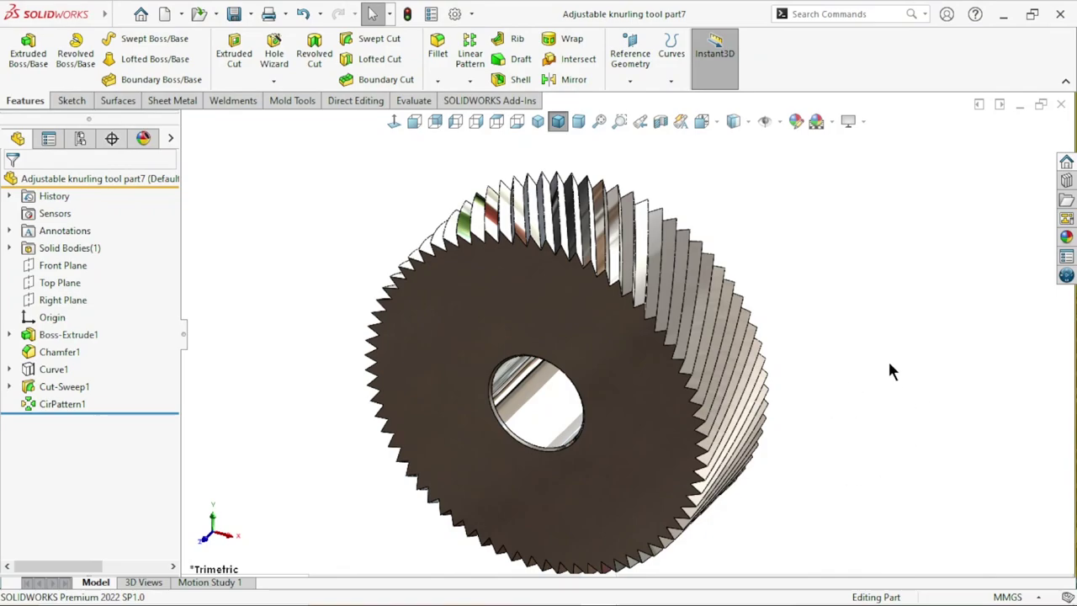
Orbit the finished knurl wheel to inspect its knurled rim and helical teeth
{"action": "mouse_move", "coordinate": [750, 293]}
{"action": "middle_mouse_down"}
{"action": "mouse_move", "coordinate": [734, 264]}
{"action": "mouse_move", "coordinate": [522, 364]}
{"action": "mouse_move", "coordinate": [613, 373]}
{"action": "middle_mouse_up"}
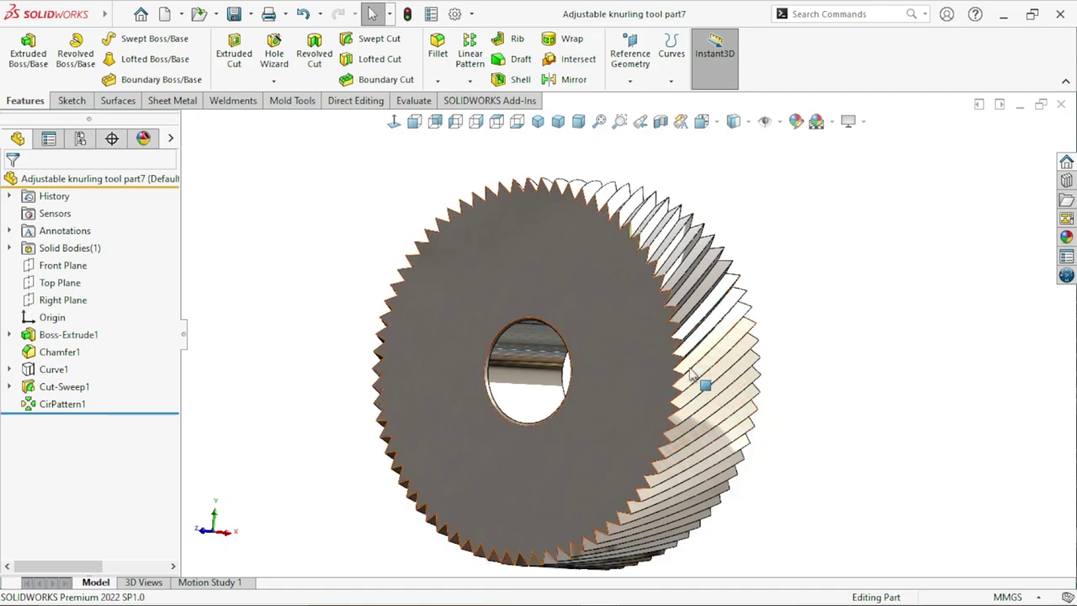
{"action": "scroll", "coordinate": [785, 446], "scroll_direction": "up", "scroll_amount": 3}
{"action": "scroll", "coordinate": [691, 413], "scroll_direction": "down", "scroll_amount": 2}
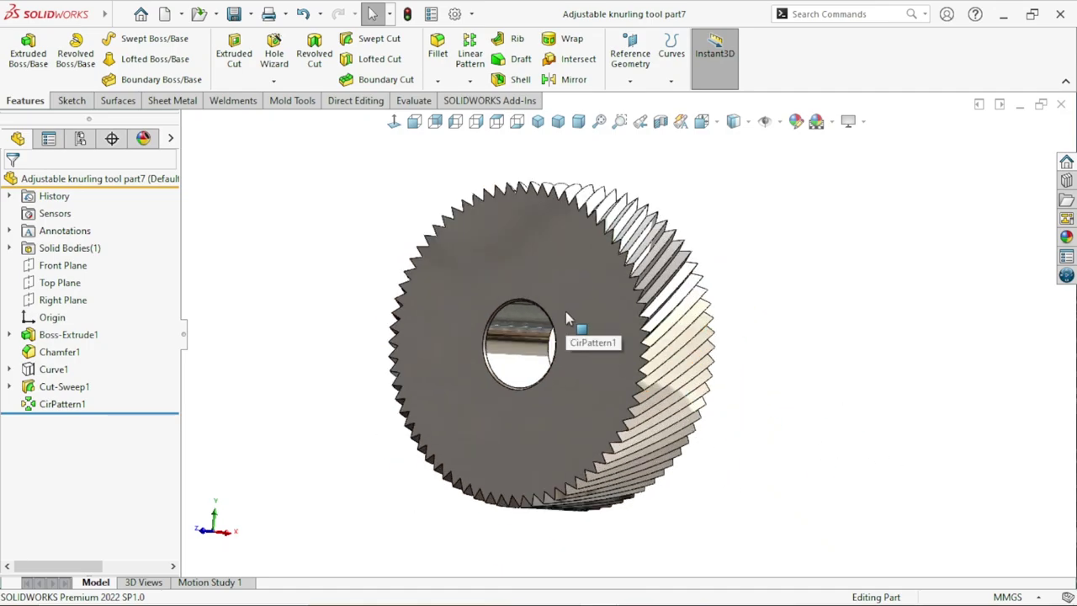
{"action": "mouse_move", "coordinate": [791, 384]}
{"action": "middle_mouse_down"}
{"action": "mouse_move", "coordinate": [545, 380]}
{"action": "mouse_move", "coordinate": [674, 262]}
{"action": "mouse_move", "coordinate": [685, 365]}
{"action": "mouse_move", "coordinate": [722, 457]}
{"action": "middle_mouse_up"}
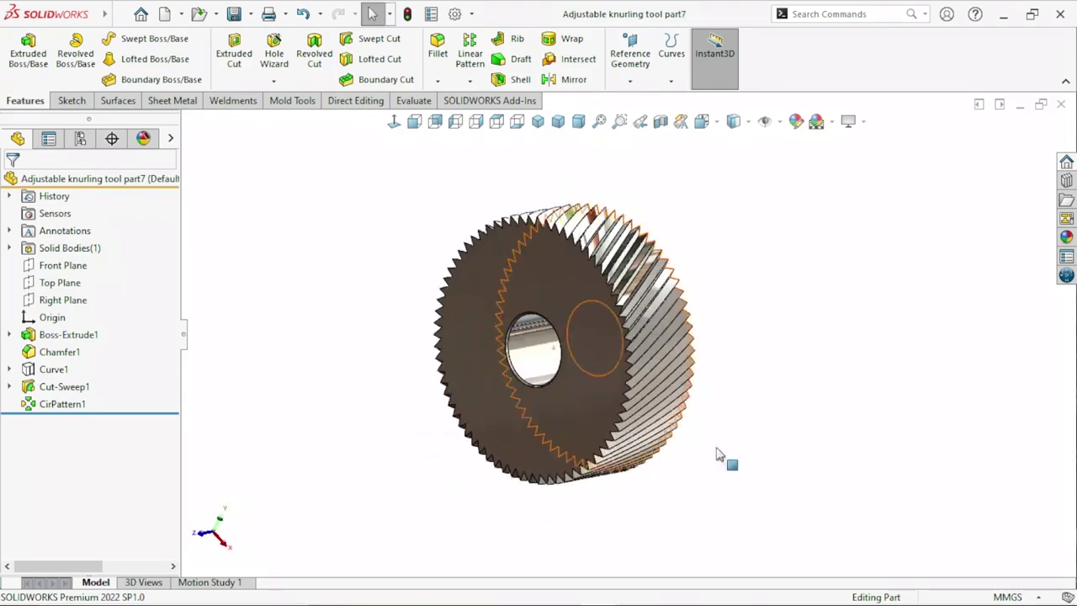
{"action": "scroll", "coordinate": [640, 332], "scroll_direction": "down", "scroll_amount": 2}
{"action": "mouse_move", "coordinate": [615, 332]}
{"action": "middle_mouse_down"}
{"action": "mouse_move", "coordinate": [825, 361]}
{"action": "mouse_move", "coordinate": [789, 409]}
{"action": "mouse_move", "coordinate": [800, 419]}
{"action": "middle_mouse_up"}
{"action": "scroll", "coordinate": [683, 349], "scroll_direction": "up", "scroll_amount": 3}
{"action": "scroll", "coordinate": [683, 348], "scroll_direction": "down", "scroll_amount": 2}
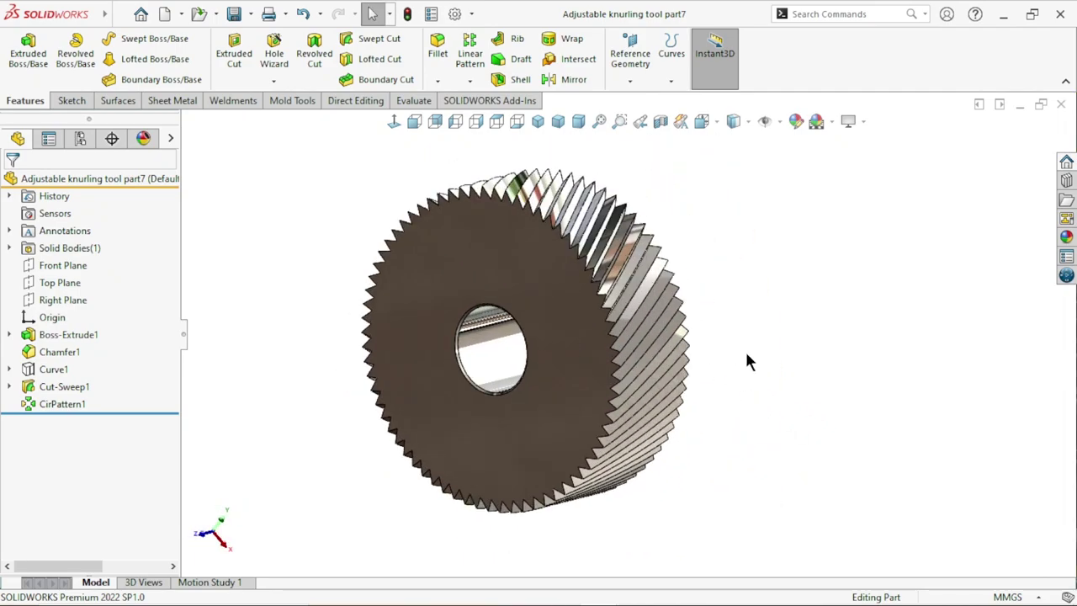
{"action": "mouse_move", "coordinate": [745, 366]}
{"action": "middle_mouse_down"}
{"action": "mouse_move", "coordinate": [561, 375]}
{"action": "mouse_move", "coordinate": [637, 356]}
{"action": "mouse_move", "coordinate": [625, 318]}
{"action": "mouse_move", "coordinate": [671, 375]}
{"action": "mouse_move", "coordinate": [656, 235]}
{"action": "middle_mouse_up"}
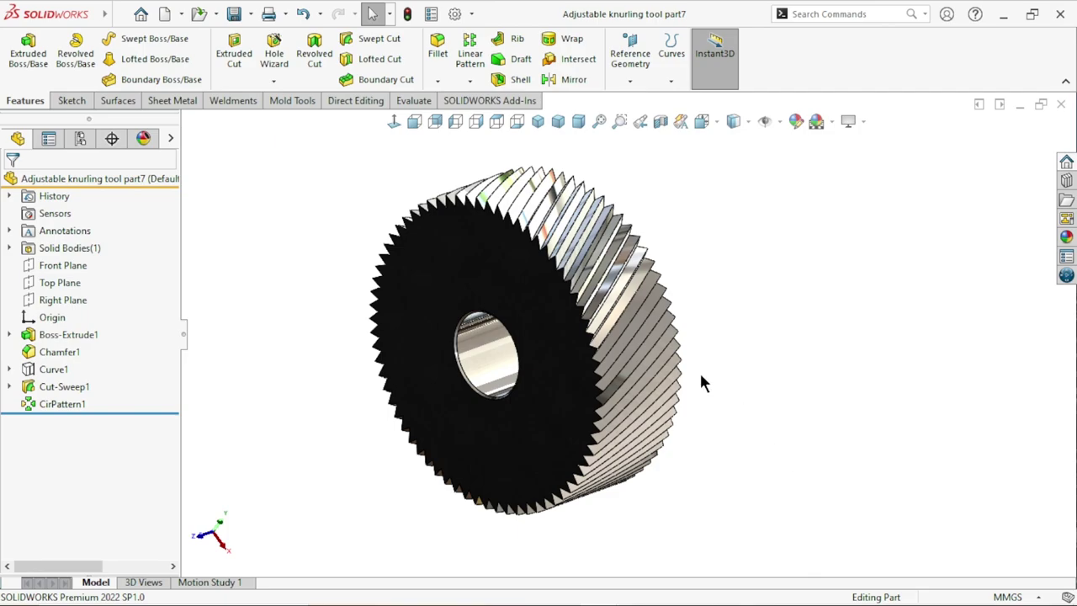
{"action": "mouse_move", "coordinate": [742, 409]}
{"action": "middle_mouse_down"}
{"action": "mouse_move", "coordinate": [724, 412]}
{"action": "mouse_move", "coordinate": [766, 319]}
{"action": "middle_mouse_up"}
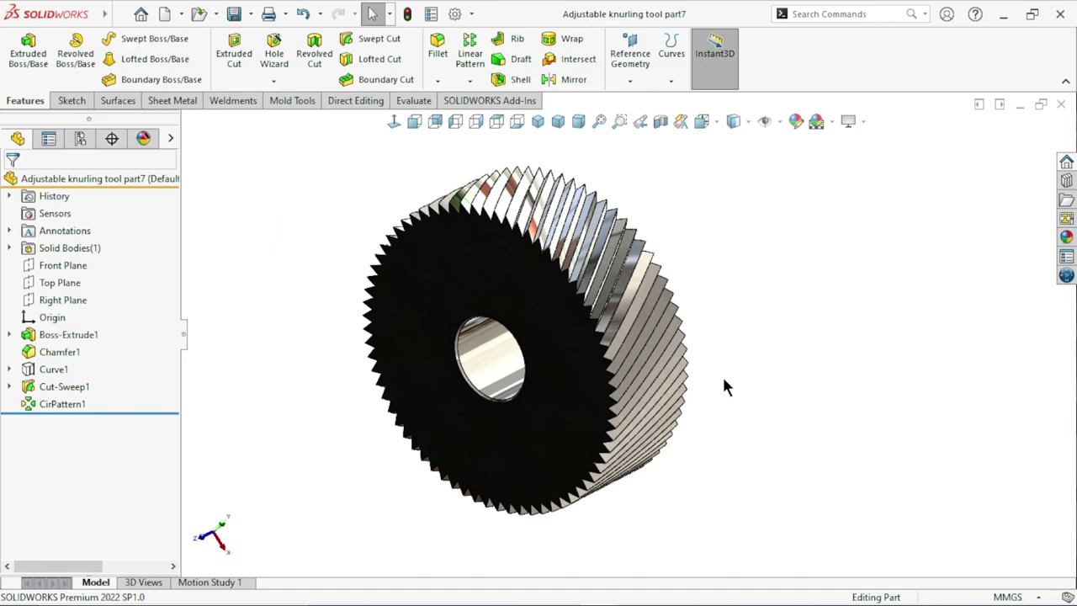
{"action": "mouse_move", "coordinate": [750, 379]}
{"action": "middle_mouse_down"}
{"action": "mouse_move", "coordinate": [762, 339]}
{"action": "mouse_move", "coordinate": [753, 336]}
{"action": "middle_mouse_up"}
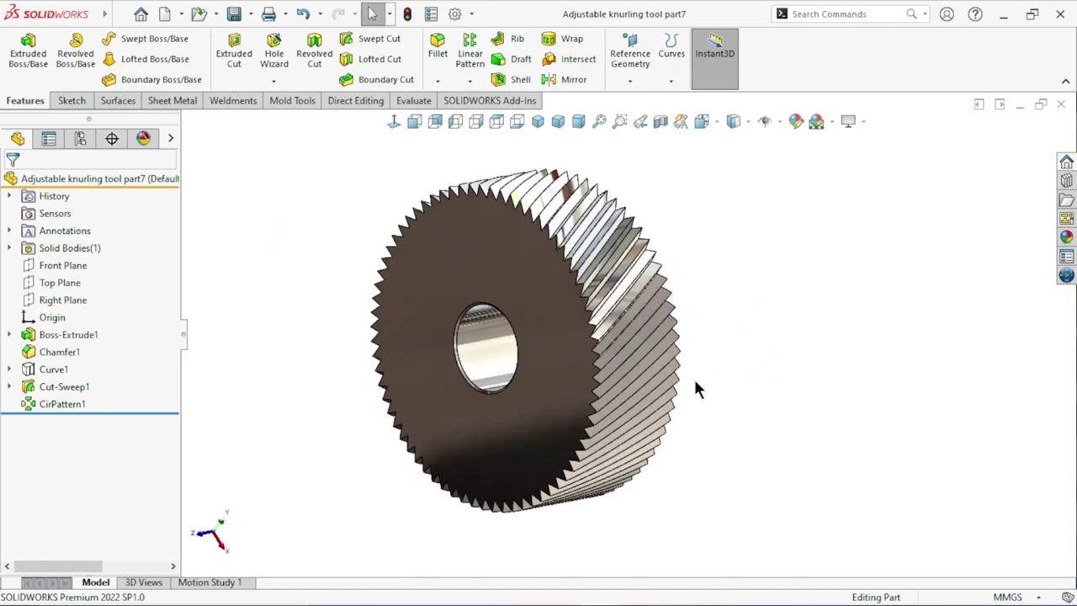
{"action": "mouse_move", "coordinate": [730, 387]}
{"action": "middle_mouse_down"}
{"action": "mouse_move", "coordinate": [630, 390]}
{"action": "mouse_move", "coordinate": [686, 392]}
{"action": "mouse_move", "coordinate": [733, 412]}
{"action": "mouse_move", "coordinate": [688, 378]}
{"action": "middle_mouse_up"}
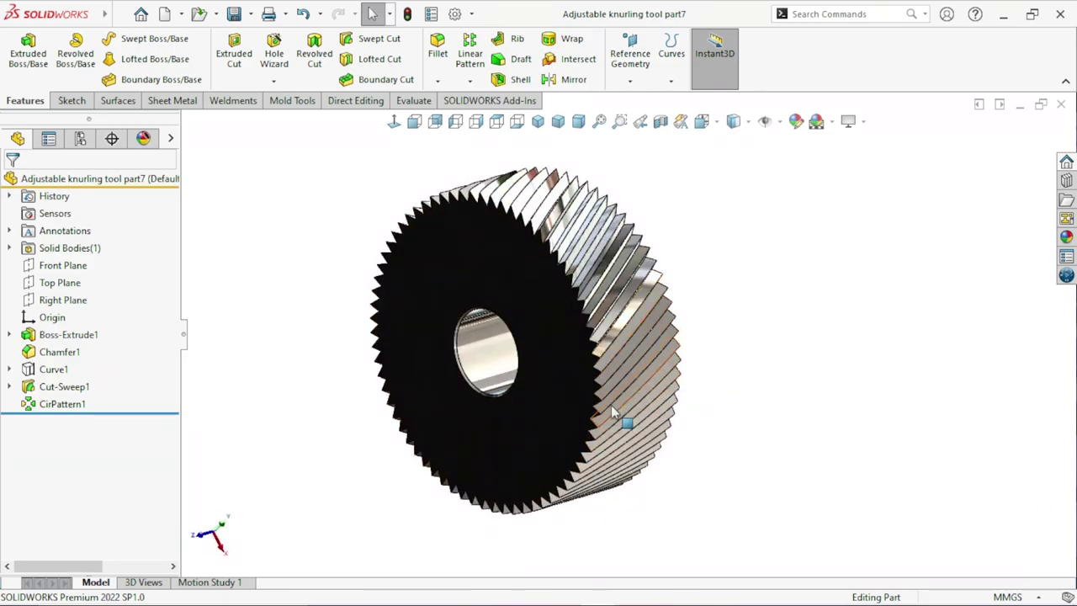
{"action": "mouse_move", "coordinate": [763, 402]}
{"action": "middle_mouse_down"}
{"action": "mouse_move", "coordinate": [786, 396]}
{"action": "mouse_move", "coordinate": [673, 396]}
{"action": "mouse_move", "coordinate": [745, 429]}
{"action": "mouse_move", "coordinate": [680, 326]}
{"action": "mouse_move", "coordinate": [746, 304]}
{"action": "mouse_move", "coordinate": [753, 334]}
{"action": "mouse_move", "coordinate": [729, 399]}
{"action": "mouse_move", "coordinate": [760, 385]}
{"action": "mouse_move", "coordinate": [623, 404]}
{"action": "mouse_move", "coordinate": [584, 386]}
{"action": "mouse_move", "coordinate": [679, 416]}
{"action": "mouse_move", "coordinate": [760, 419]}
{"action": "mouse_move", "coordinate": [752, 437]}
{"action": "mouse_move", "coordinate": [762, 401]}
{"action": "mouse_move", "coordinate": [772, 418]}
{"action": "mouse_move", "coordinate": [779, 378]}
{"action": "middle_mouse_up"}
Scroll through the Adjustable Knurling Tool drawing to review the 30° teeth angle, diameters and title block
{"action": "scroll", "coordinate": [673, 379], "scroll_direction": "up", "scroll_amount": 2}
{"action": "scroll", "coordinate": [641, 362], "scroll_direction": "down", "scroll_amount": 2}
{"action": "scroll", "coordinate": [592, 384], "scroll_direction": "up", "scroll_amount": 2}
{"action": "scroll", "coordinate": [741, 415], "scroll_direction": "down", "scroll_amount": 2}
{"action": "scroll", "coordinate": [760, 430], "scroll_direction": "up", "scroll_amount": 1}
{"action": "scroll", "coordinate": [780, 378], "scroll_direction": "down", "scroll_amount": 2}
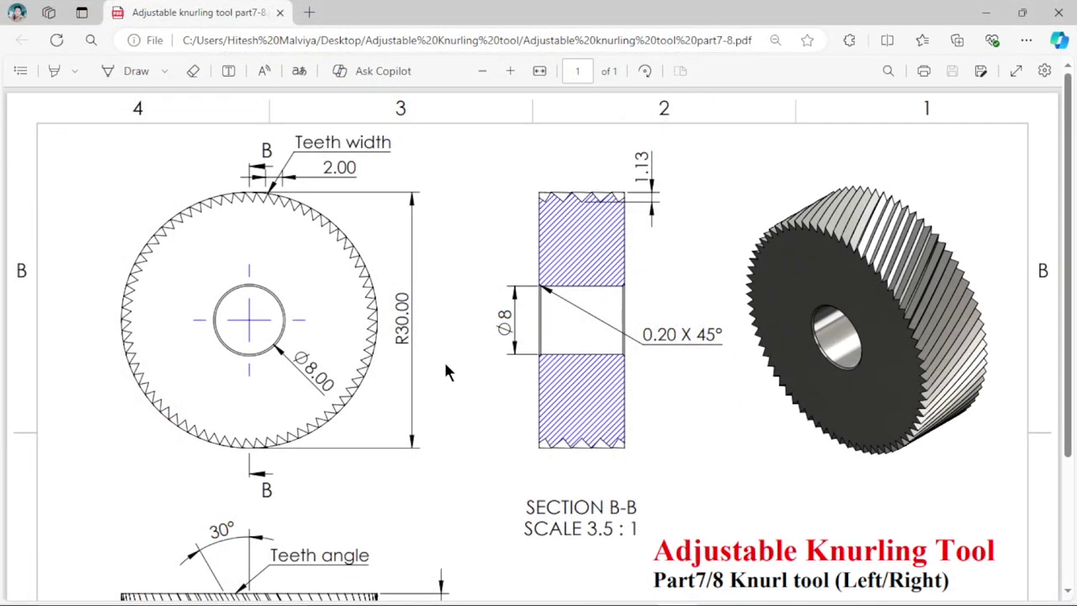
{"action": "scroll", "coordinate": [757, 311], "scroll_direction": "down", "scroll_amount": 1}
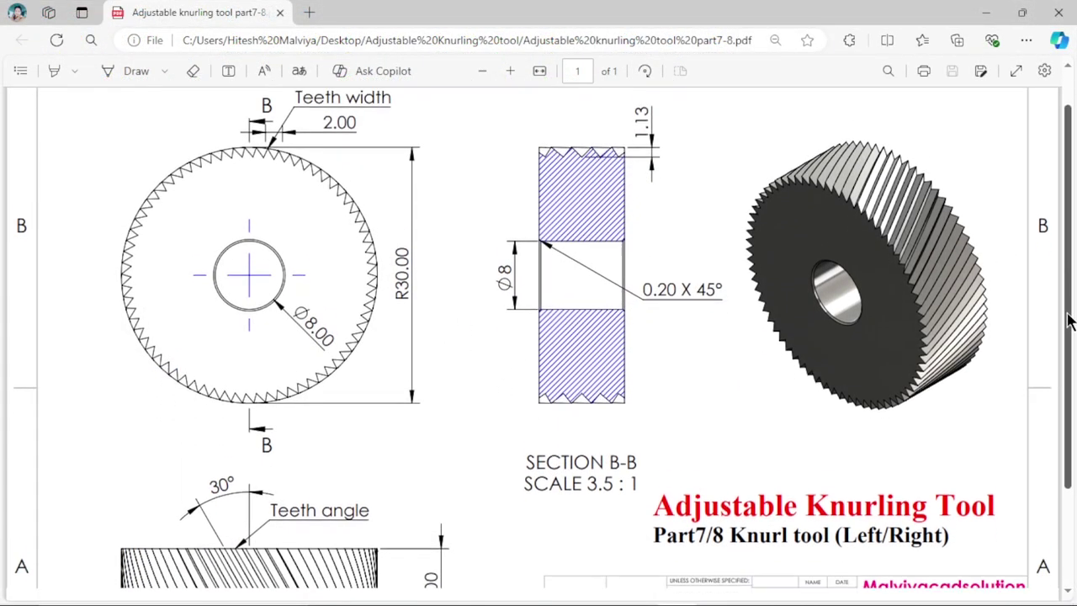
{"action": "scroll", "coordinate": [631, 324], "scroll_direction": "down", "scroll_amount": 2}
{"action": "scroll", "coordinate": [502, 334], "scroll_direction": "up", "scroll_amount": 2}
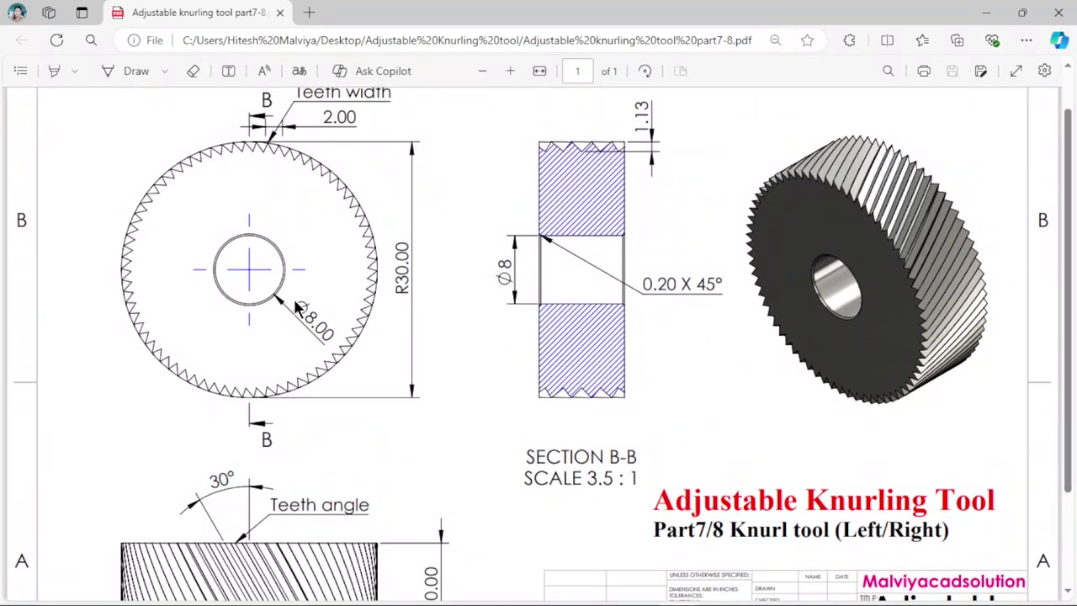
{"action": "scroll", "coordinate": [296, 308], "scroll_direction": "down", "scroll_amount": 3}
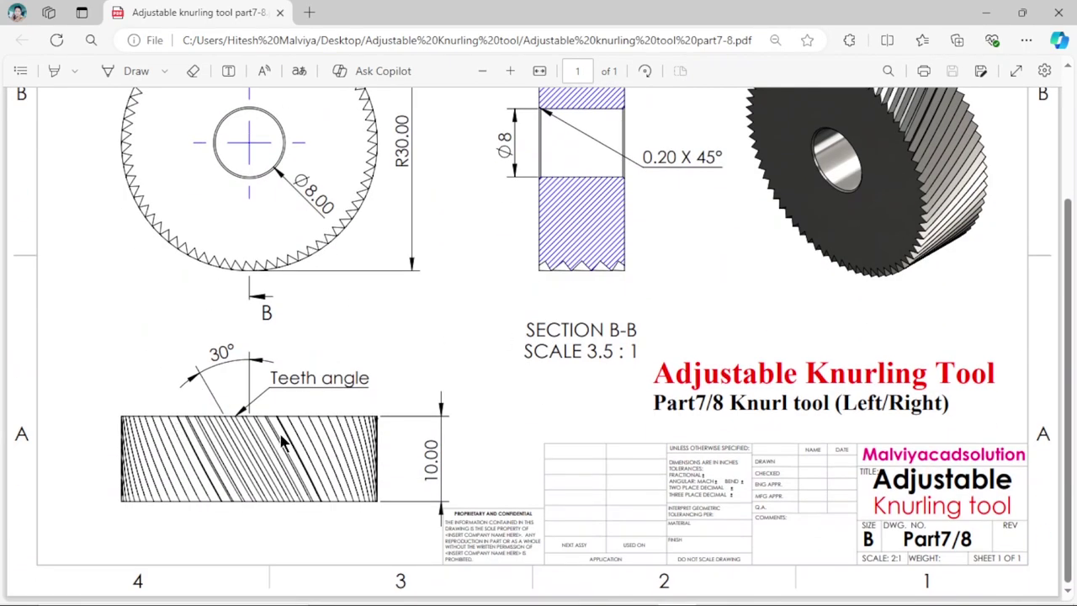
{"action": "scroll", "coordinate": [449, 414], "scroll_direction": "up", "scroll_amount": 4}
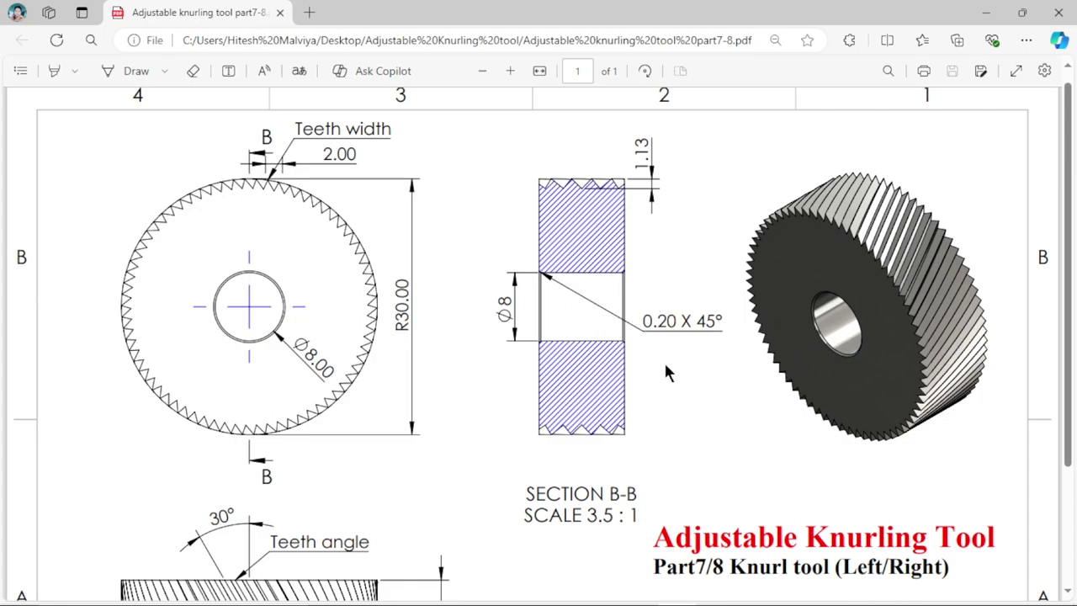
{"action": "scroll", "coordinate": [664, 360], "scroll_direction": "down", "scroll_amount": 3}
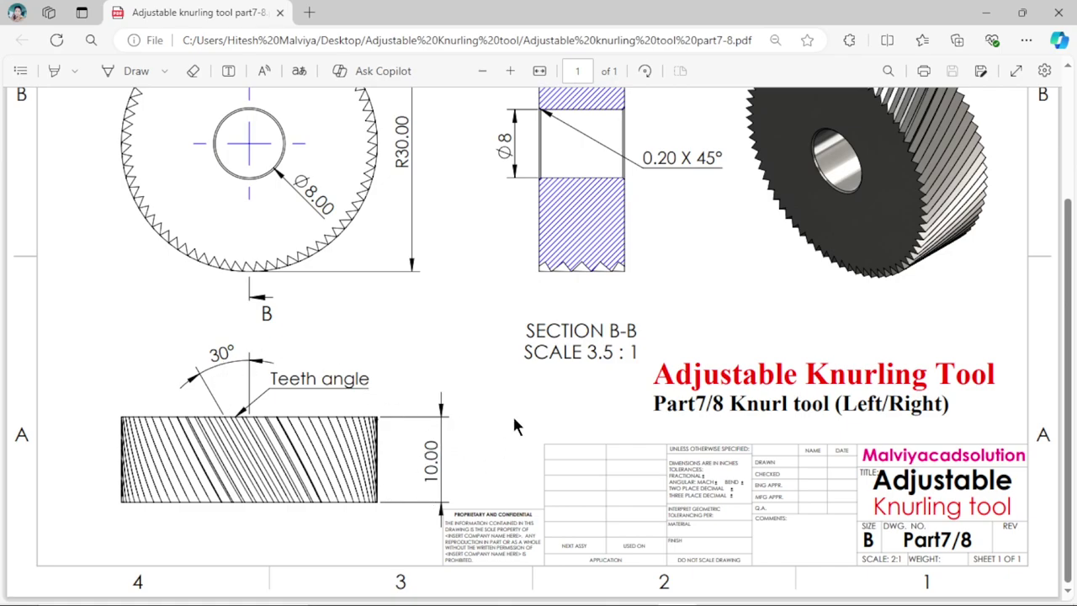
{"action": "scroll", "coordinate": [514, 418], "scroll_direction": "up", "scroll_amount": 3}
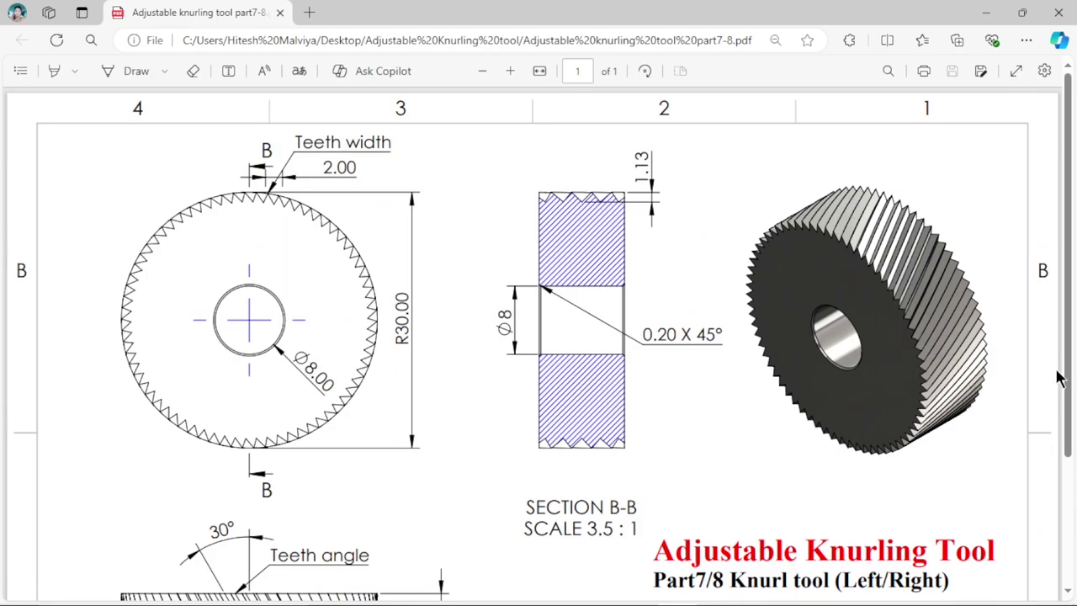
{"action": "scroll", "coordinate": [671, 297], "scroll_direction": "down", "scroll_amount": 3}
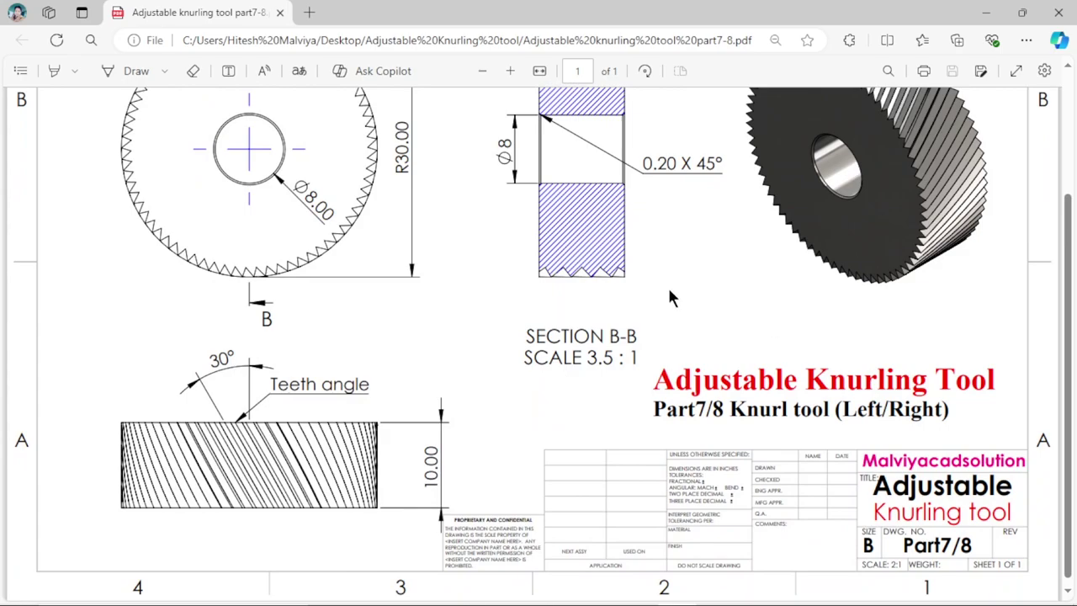
{"action": "scroll", "coordinate": [546, 387], "scroll_direction": "up", "scroll_amount": 3}
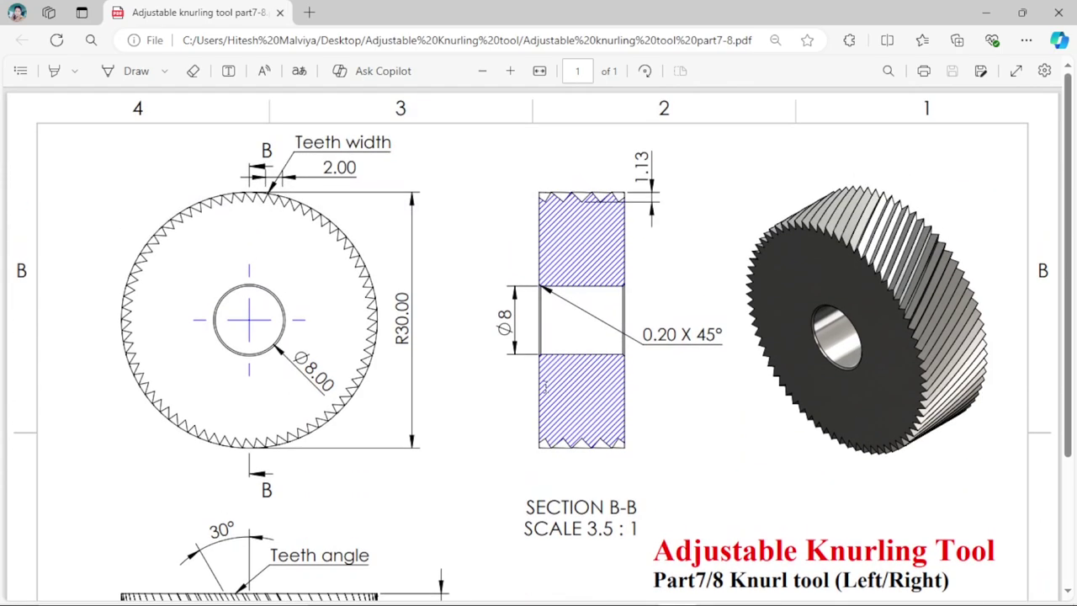
{"action": "scroll", "coordinate": [495, 290], "scroll_direction": "down", "scroll_amount": 2}
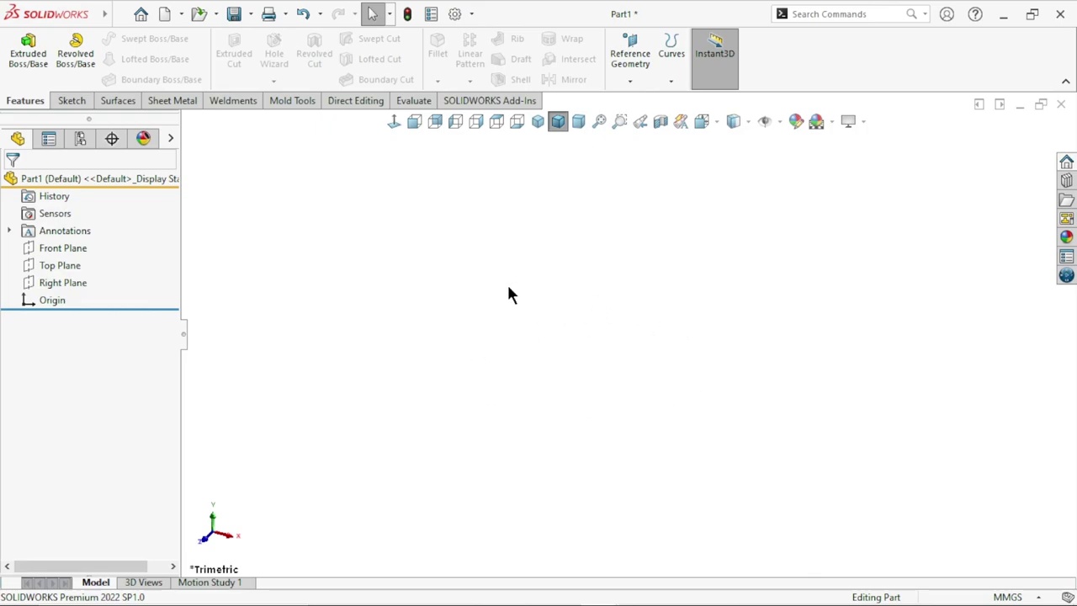
On the Front Plane, sketch two concentric circles centred on the origin
{"action": "left_click", "coordinate": [63, 248]}
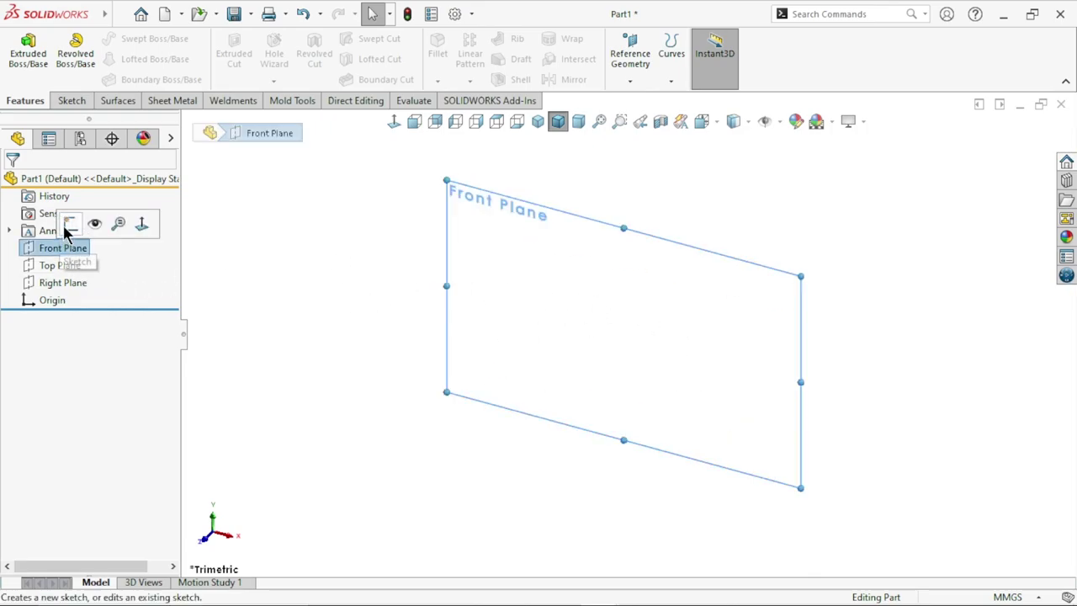
{"action": "left_click", "coordinate": [66, 224]}
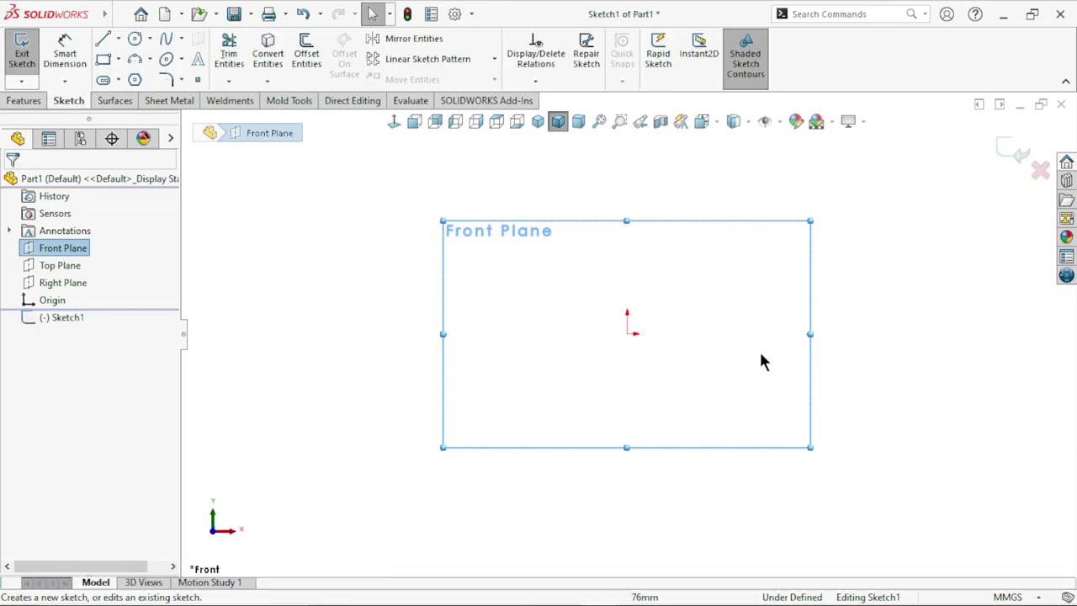
{"action": "left_click", "coordinate": [135, 38]}
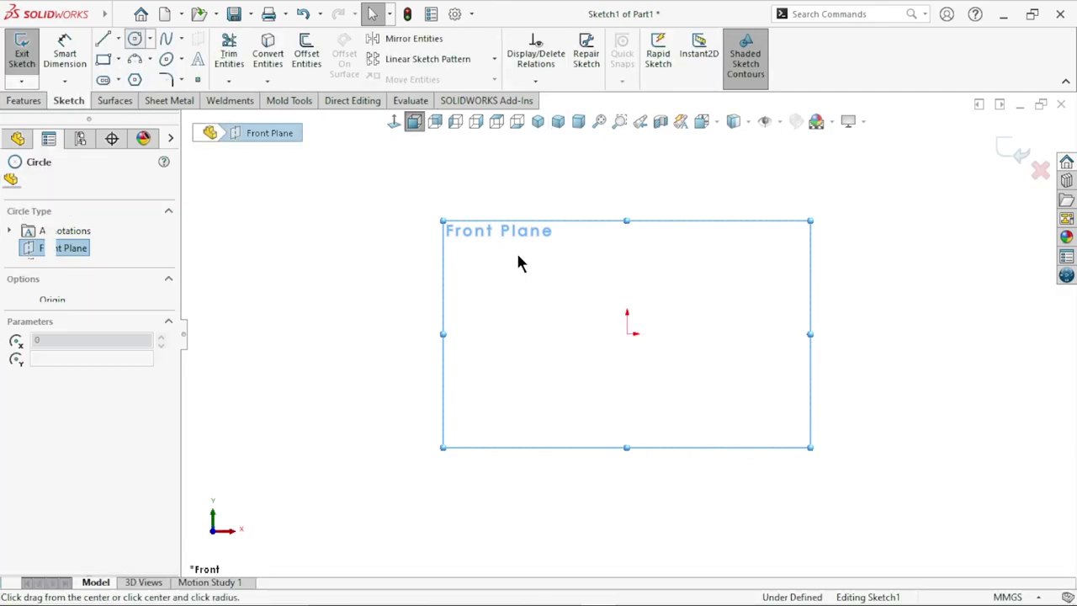
{"action": "left_click", "coordinate": [626, 337]}
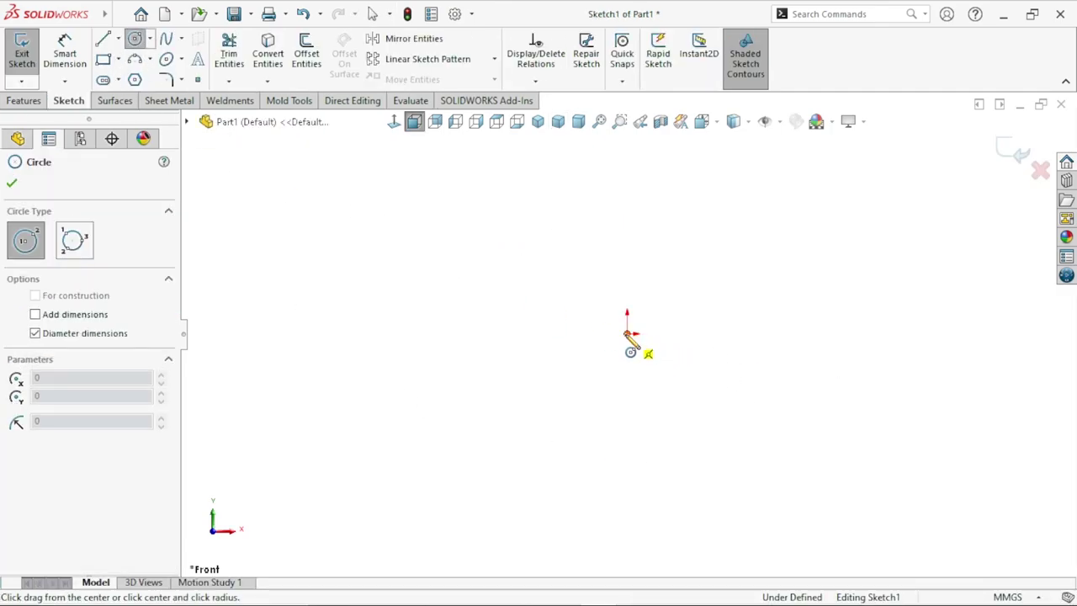
{"action": "left_click", "coordinate": [513, 223]}
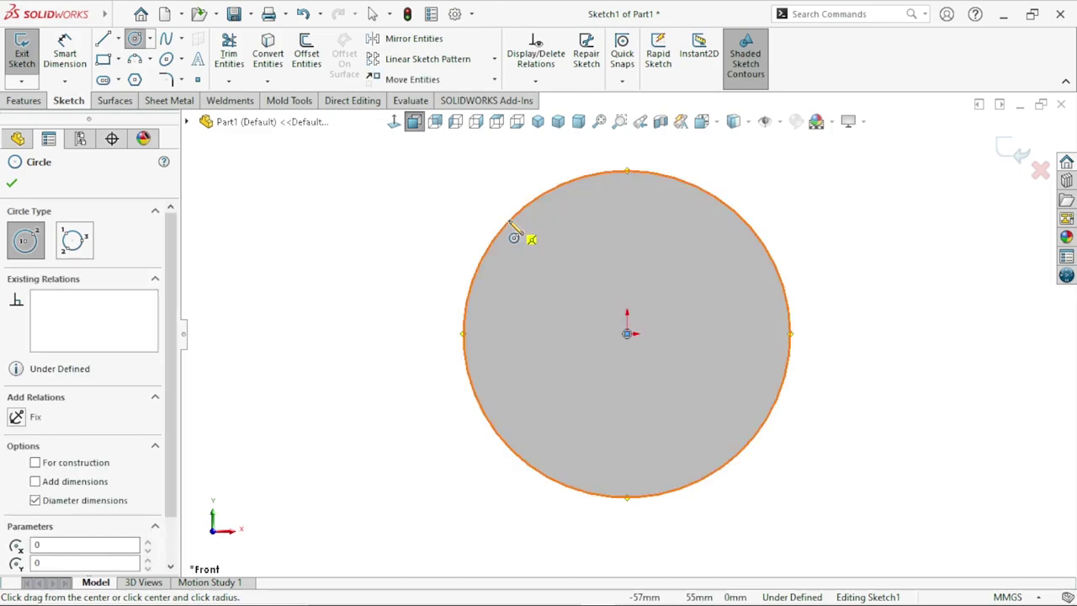
{"action": "left_click", "coordinate": [628, 335]}
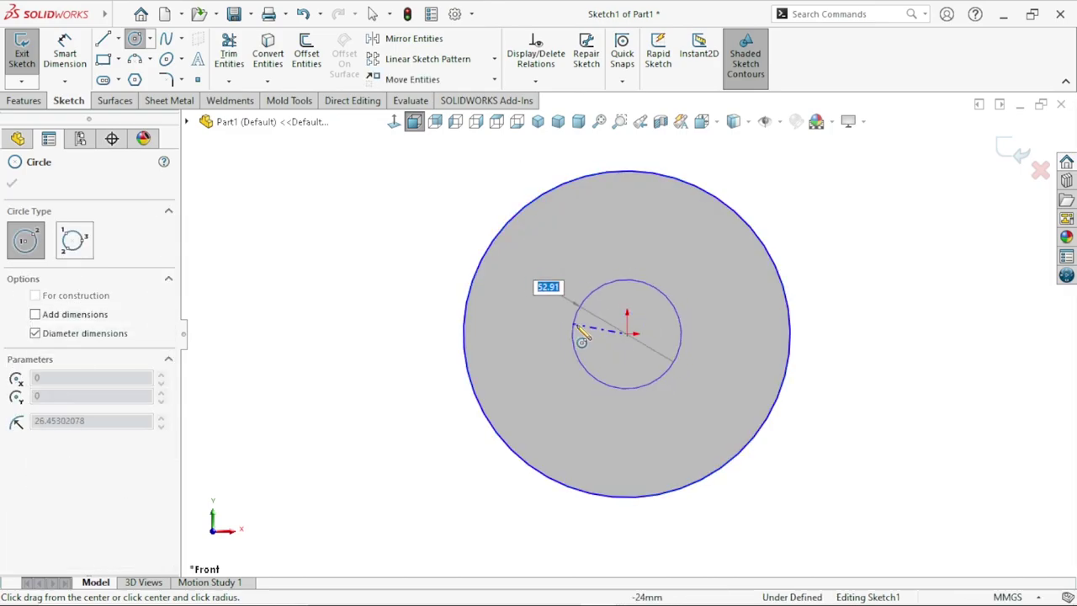
{"action": "left_click", "coordinate": [577, 333]}
Dimension the outer circle to Ø30 mm and the inner hole circle to Ø8 mm
{"action": "left_click", "coordinate": [65, 55]}
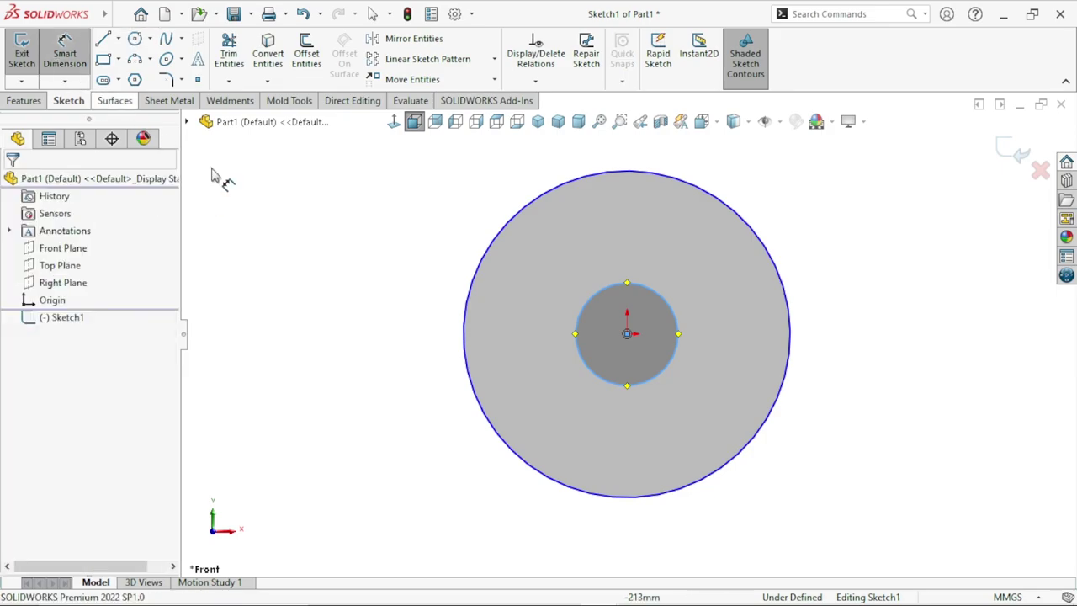
{"action": "left_click", "coordinate": [470, 311]}
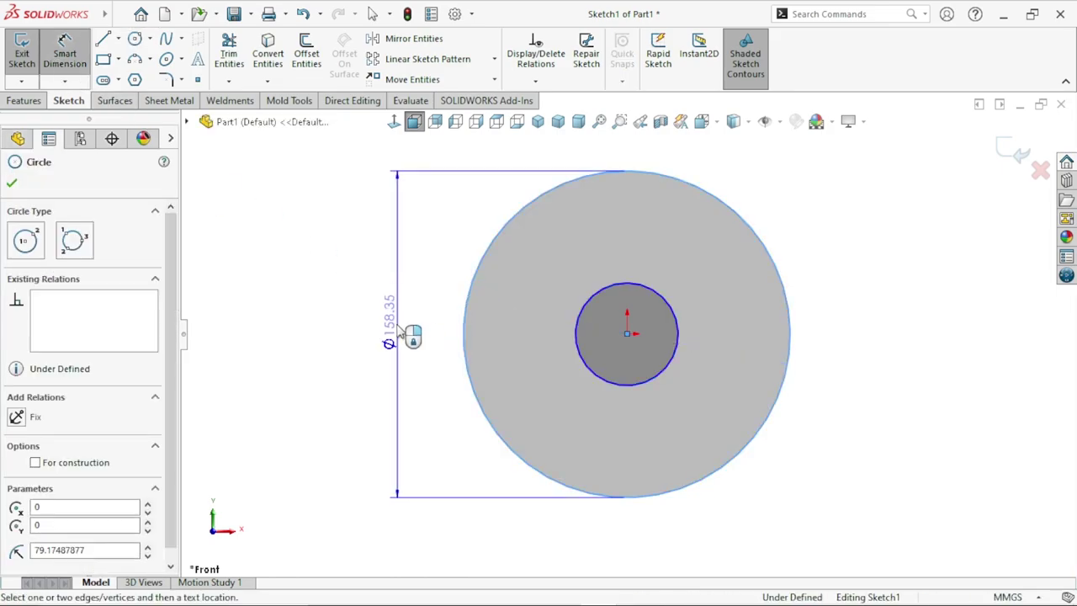
{"action": "left_click", "coordinate": [401, 331]}
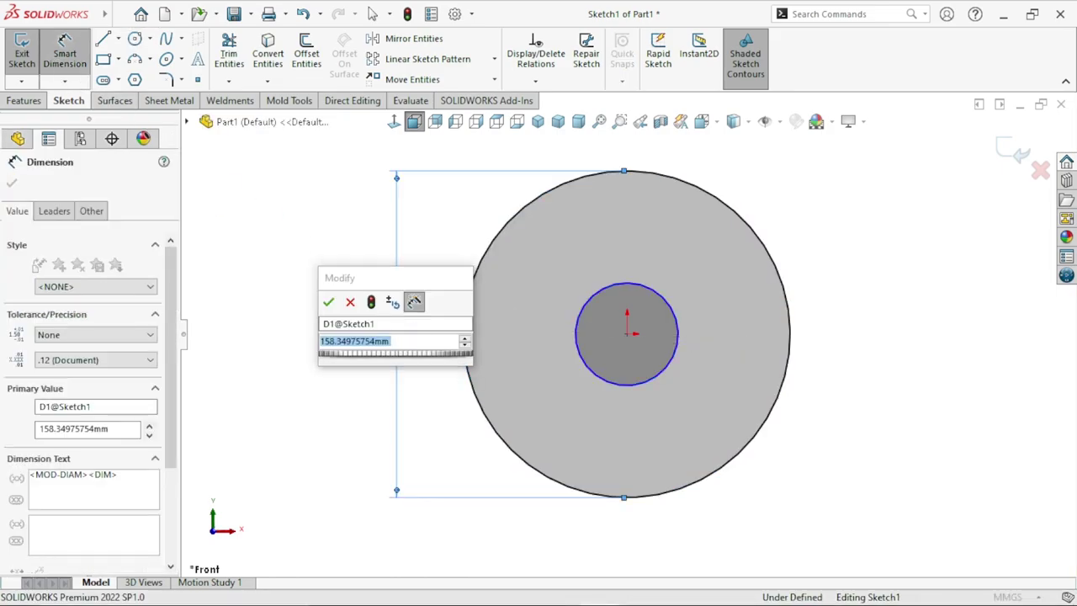
{"action": "type", "text": "30"}
{"action": "key", "text": "Return"}
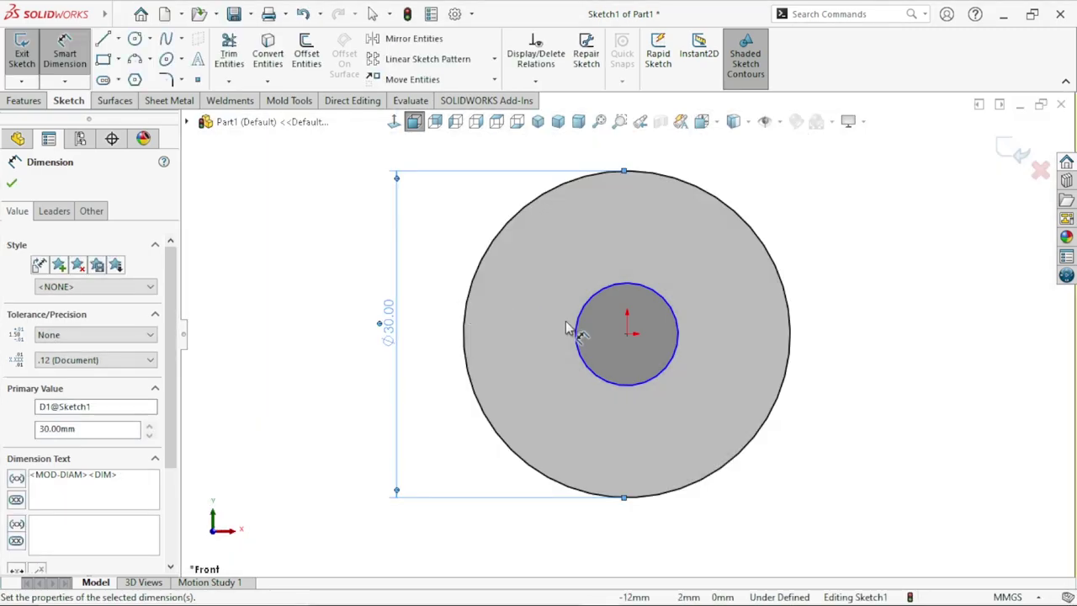
{"action": "left_click", "coordinate": [578, 331]}
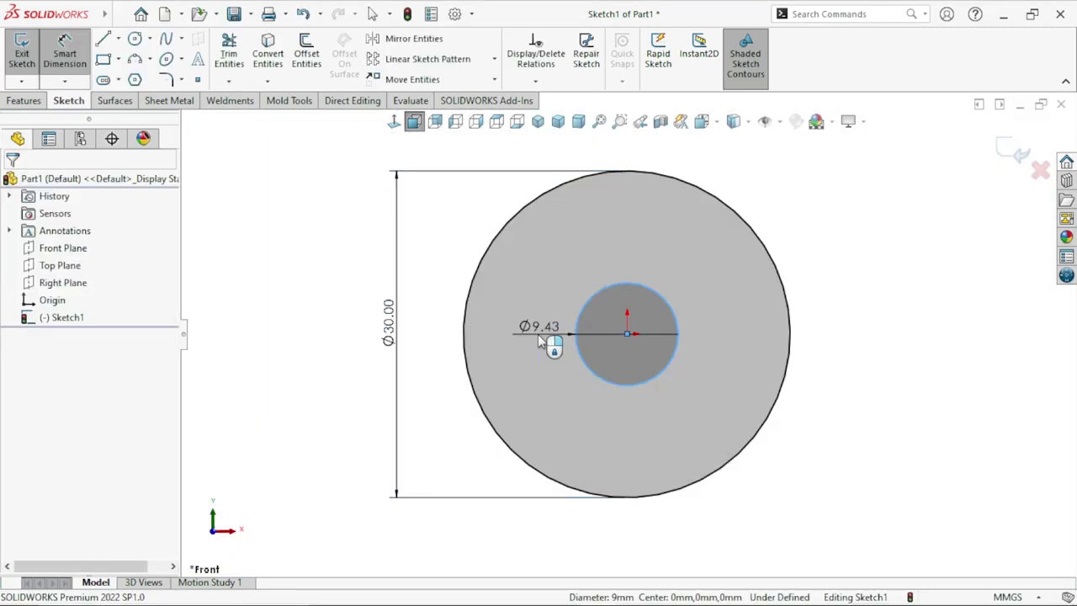
{"action": "left_click", "coordinate": [541, 327]}
{"action": "key", "text": "Return"}
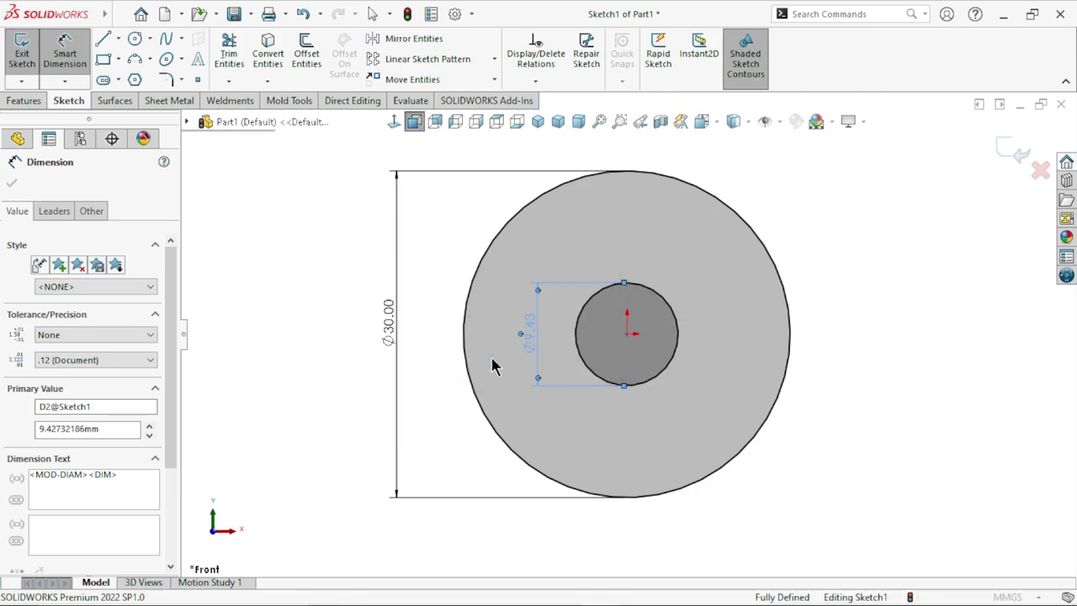
{"action": "key", "text": "Escape"}
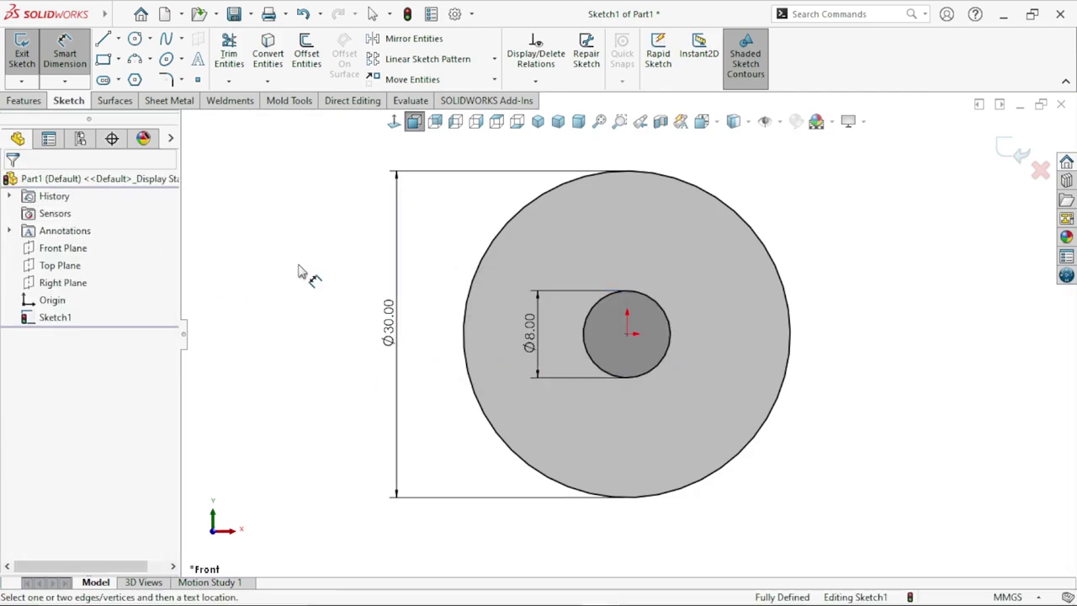
{"action": "left_click", "coordinate": [25, 100]}
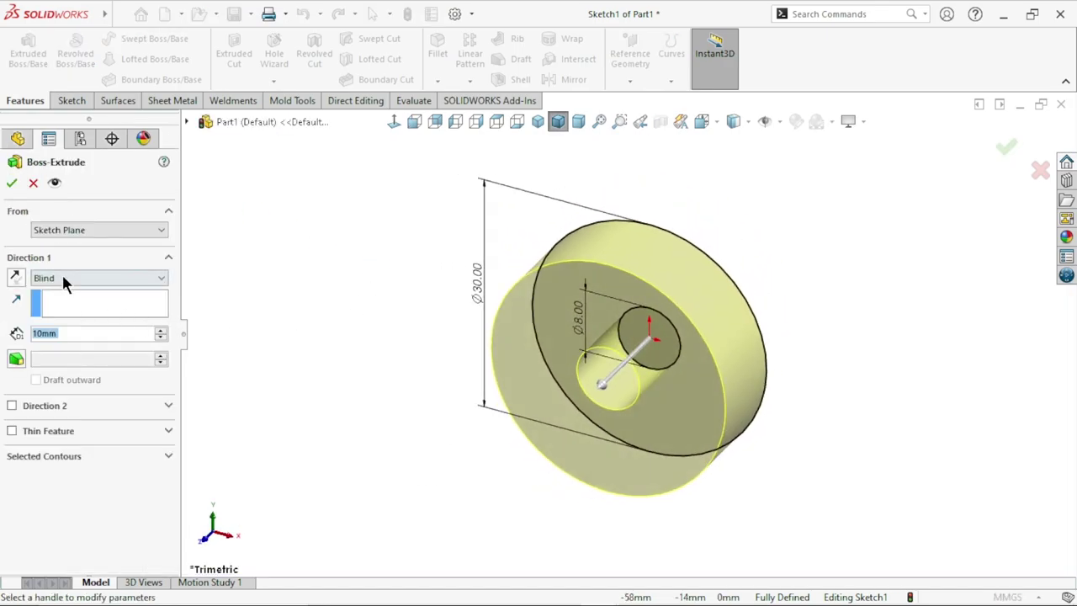
Extrude the ring sketch 10 mm with a Mid Plane end condition
{"action": "left_click", "coordinate": [63, 278]}
{"action": "left_click", "coordinate": [72, 342]}
{"action": "left_click", "coordinate": [85, 335]}
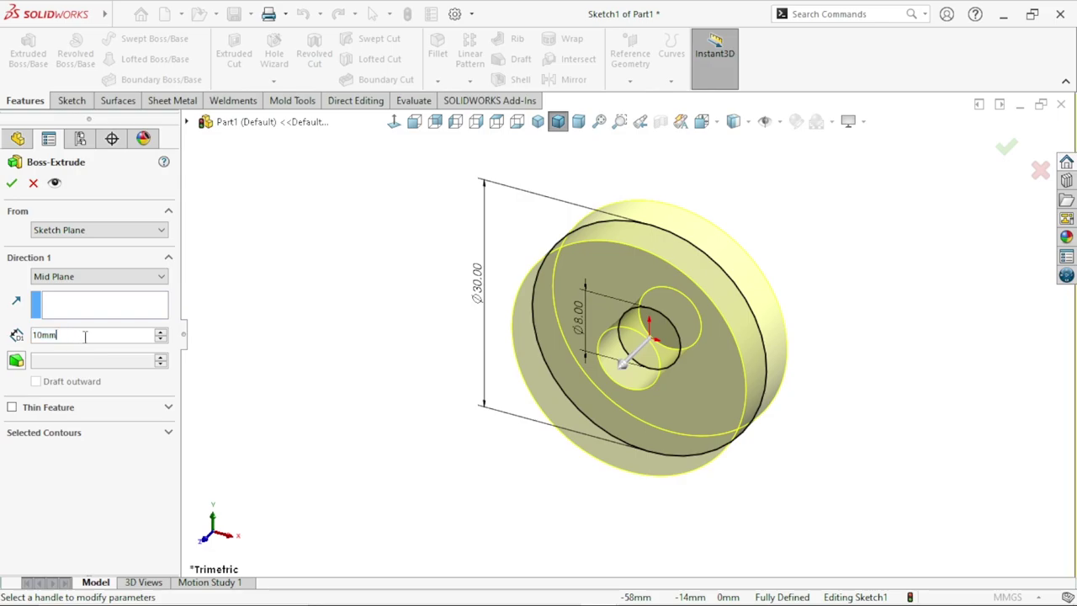
{"action": "left_click_drag", "start_coordinate": [85, 335], "coordinate": [3, 335]}
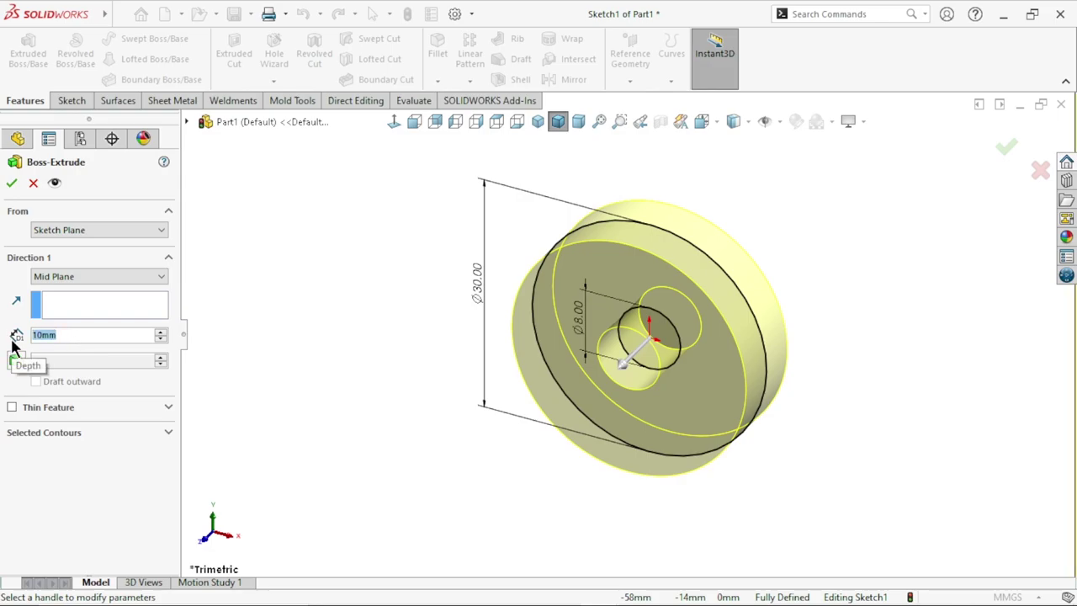
{"action": "left_click", "coordinate": [12, 183]}
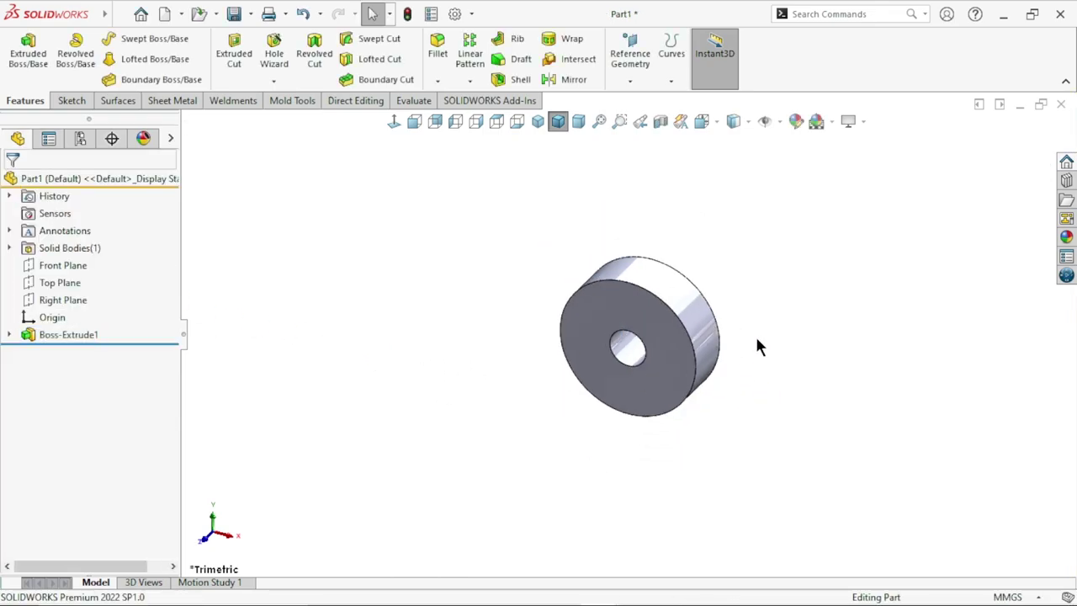
{"action": "mouse_move", "coordinate": [758, 346]}
{"action": "middle_mouse_down"}
{"action": "mouse_move", "coordinate": [542, 376]}
{"action": "mouse_move", "coordinate": [760, 370]}
{"action": "middle_mouse_up"}
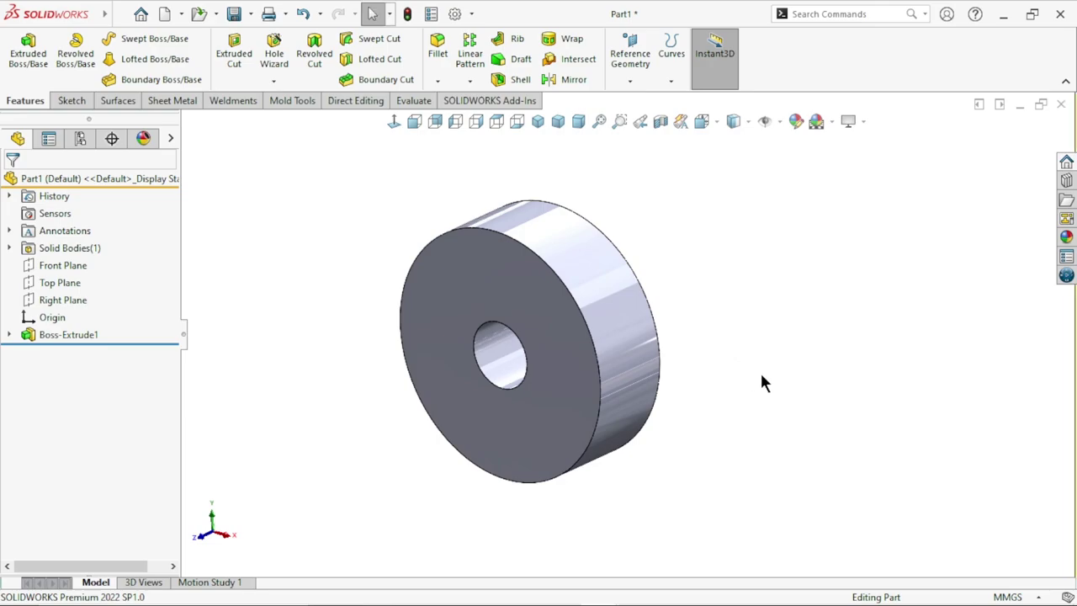
{"action": "left_click", "coordinate": [437, 77]}
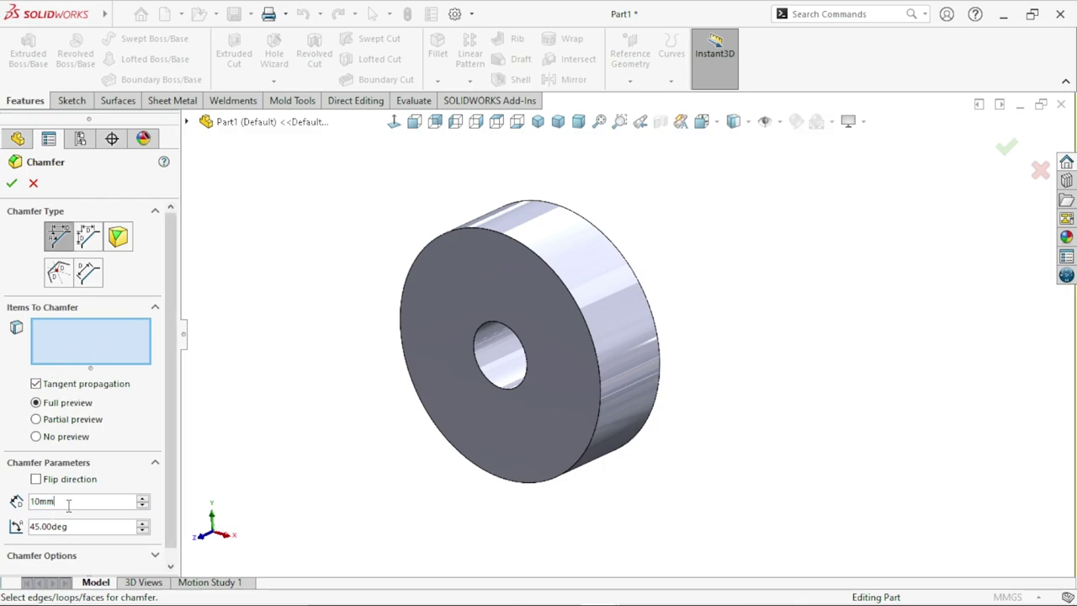
Chamfer the central hole's edges at 0.2 mm and 45°
{"action": "type", "text": "0.4"}
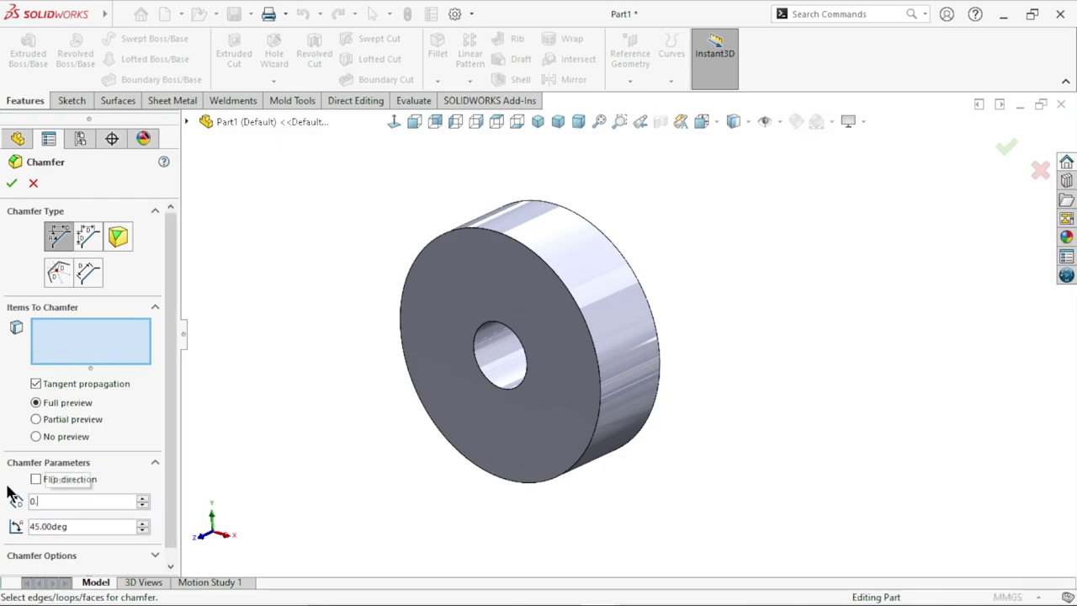
{"action": "key", "text": "BackSpace"}
{"action": "type", "text": "2mm"}
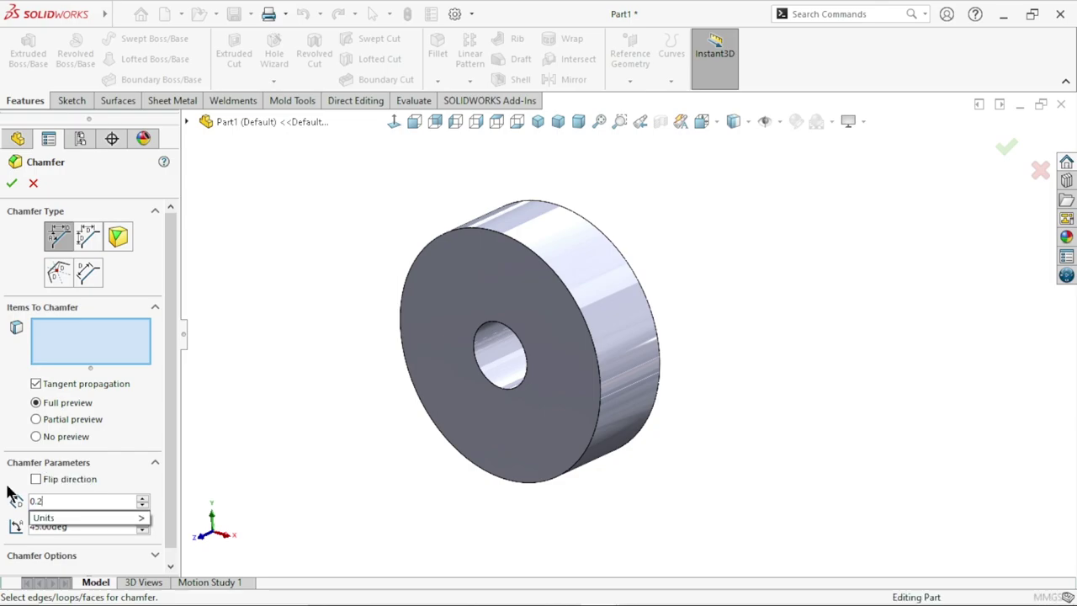
{"action": "left_click", "coordinate": [495, 360]}
{"action": "left_click", "coordinate": [11, 183]}
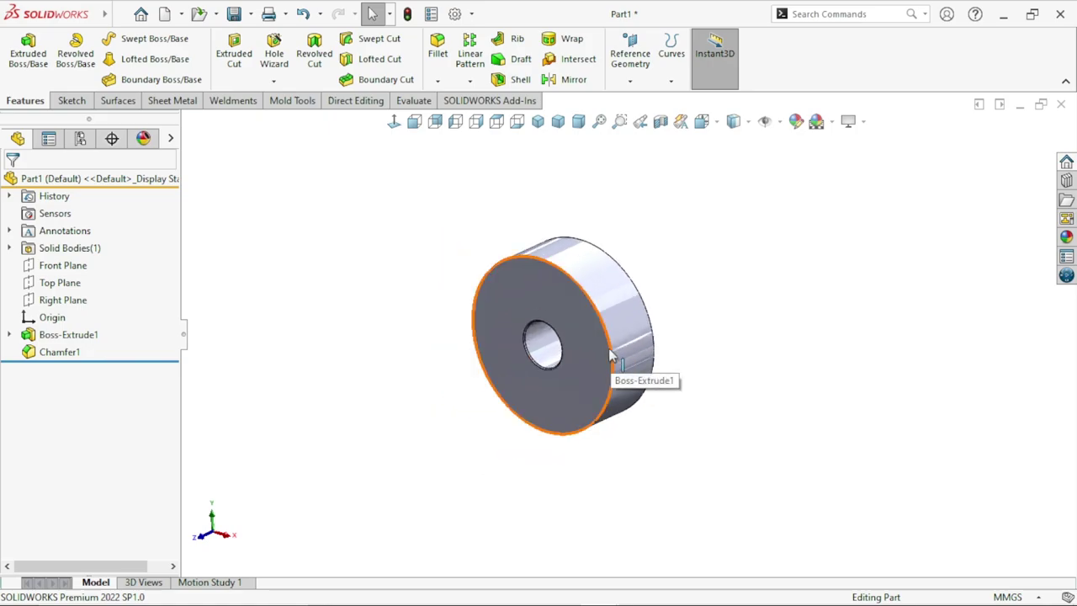
{"action": "scroll", "coordinate": [600, 377], "scroll_direction": "up", "scroll_amount": 1}
{"action": "scroll", "coordinate": [599, 377], "scroll_direction": "down", "scroll_amount": 2}
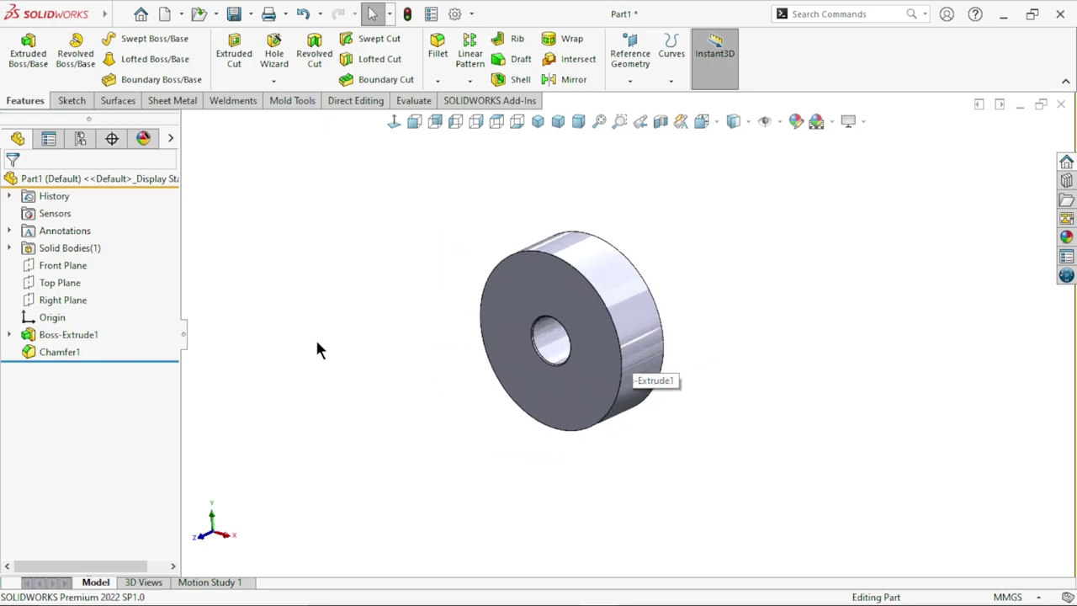
On the Top Plane, sketch a vertical centerline through the origin spanning the wheel's width
{"action": "left_click", "coordinate": [66, 288]}
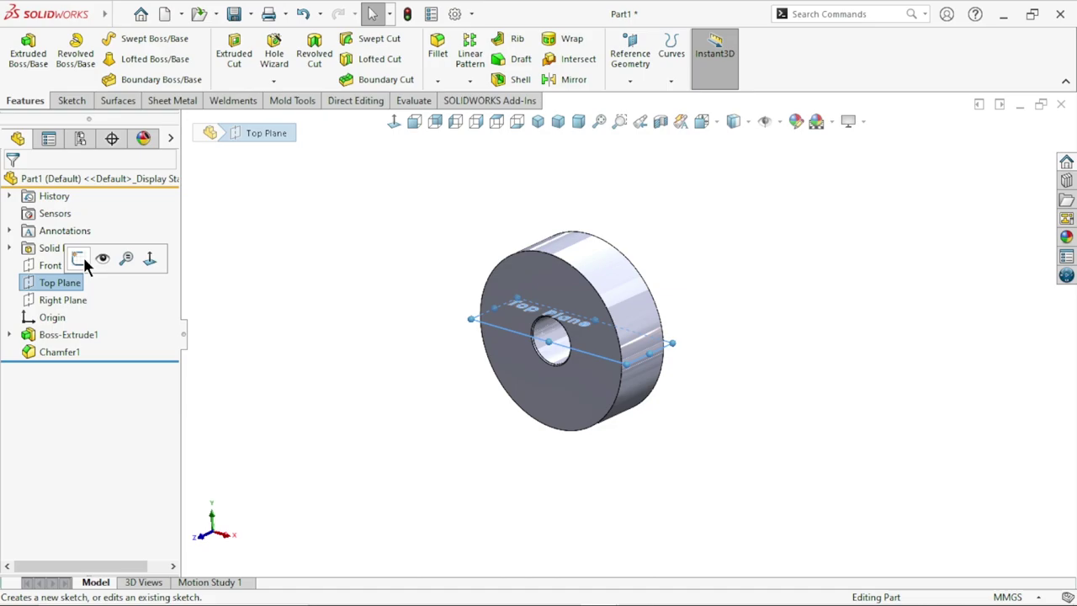
{"action": "left_click", "coordinate": [83, 257]}
{"action": "scroll", "coordinate": [691, 332], "scroll_direction": "down", "scroll_amount": 2}
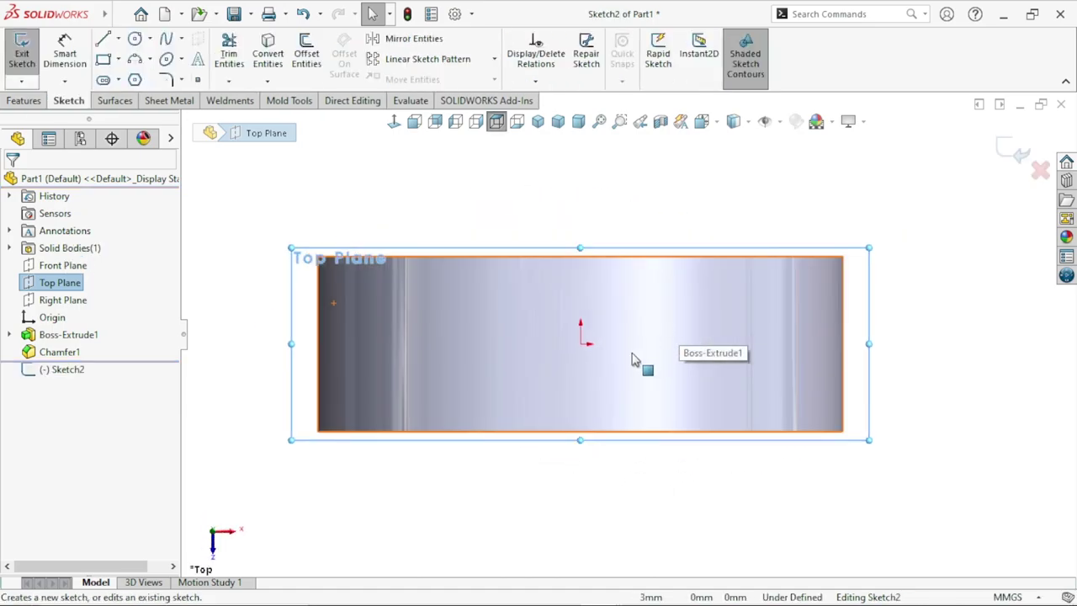
{"action": "left_click", "coordinate": [117, 39]}
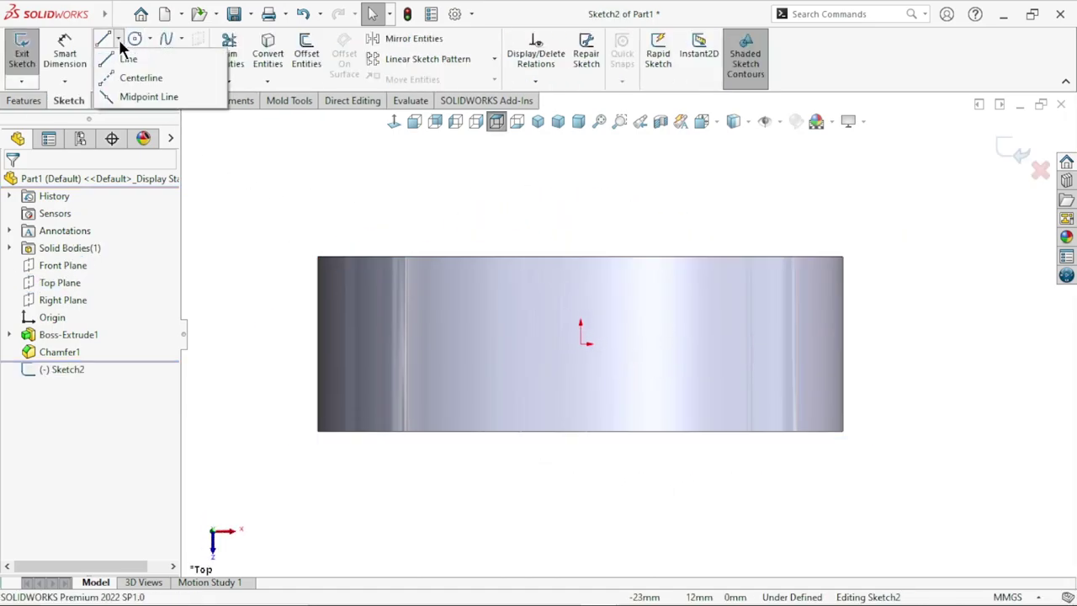
{"action": "left_click", "coordinate": [141, 77]}
{"action": "left_click", "coordinate": [580, 257]}
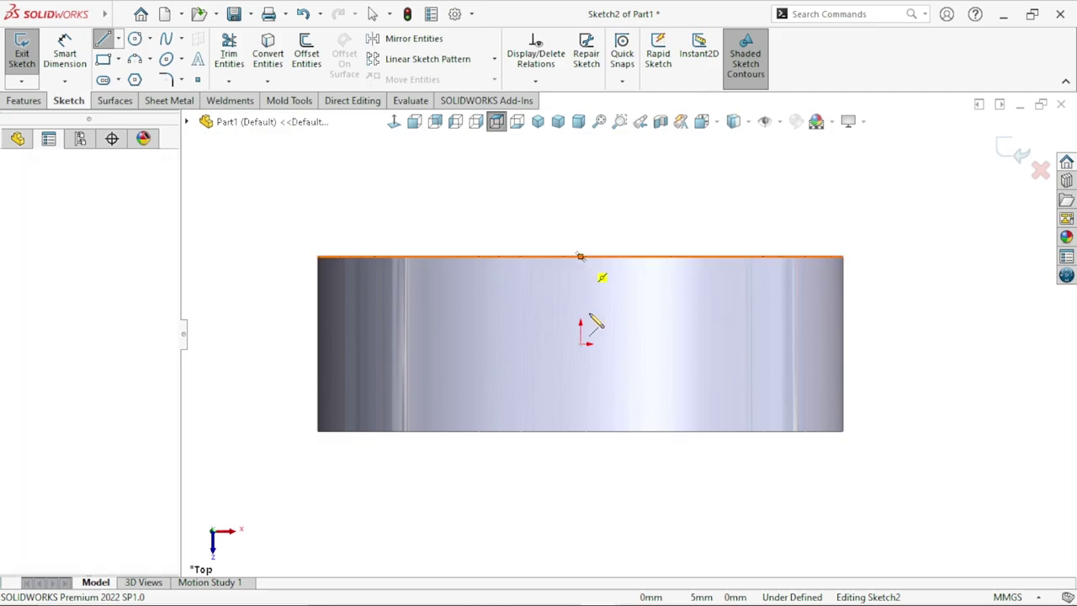
{"action": "left_click", "coordinate": [579, 432]}
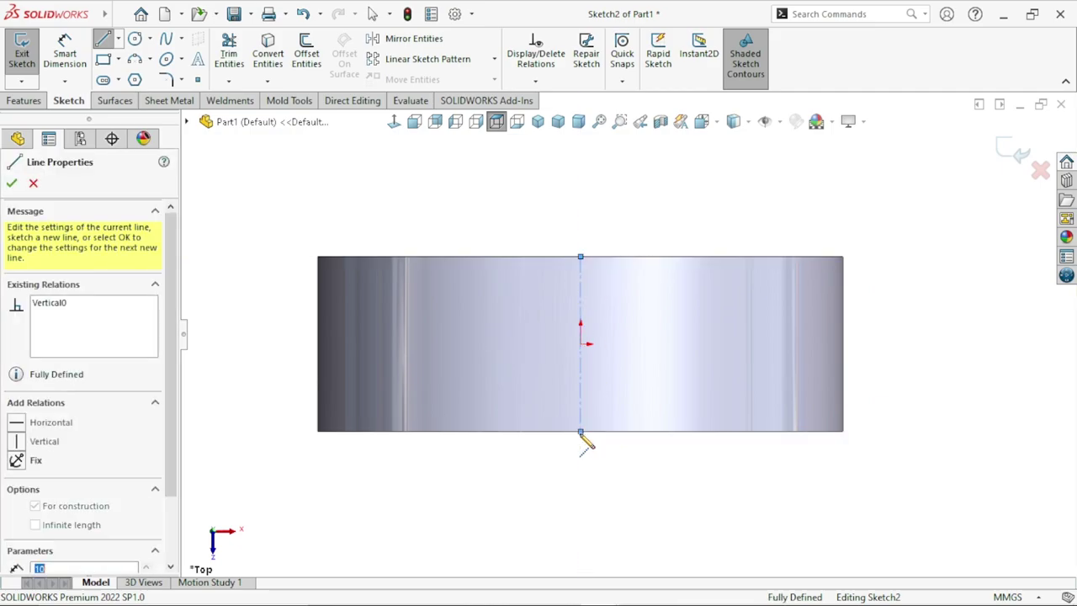
{"action": "right_click", "coordinate": [523, 225]}
{"action": "left_click", "coordinate": [542, 227]}
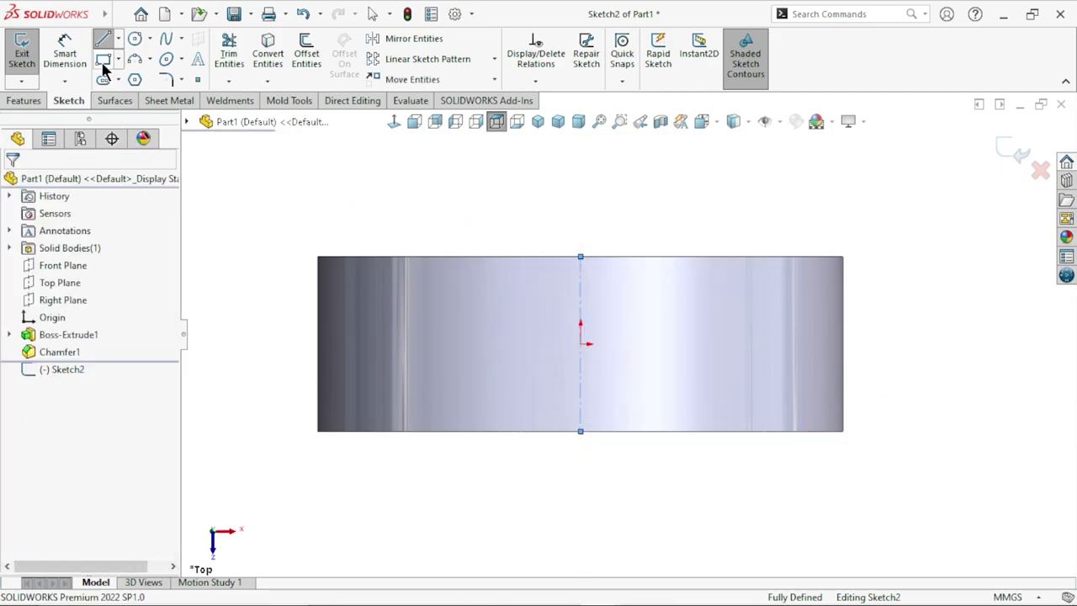
Draw a slanted line from the wheel's top edge to its bottom edge
{"action": "left_click", "coordinate": [103, 39]}
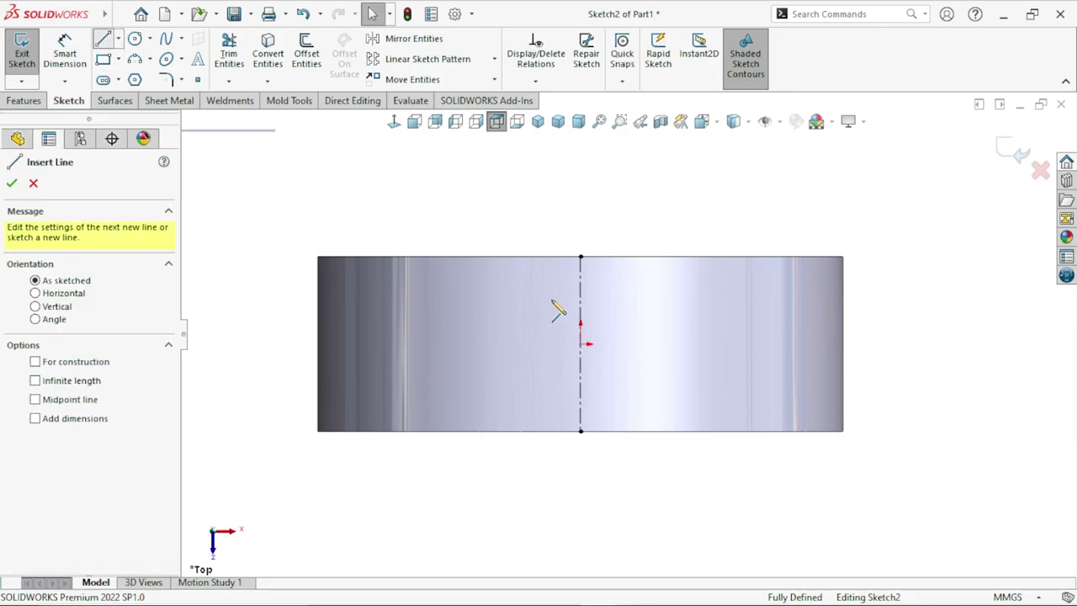
{"action": "left_click", "coordinate": [549, 258]}
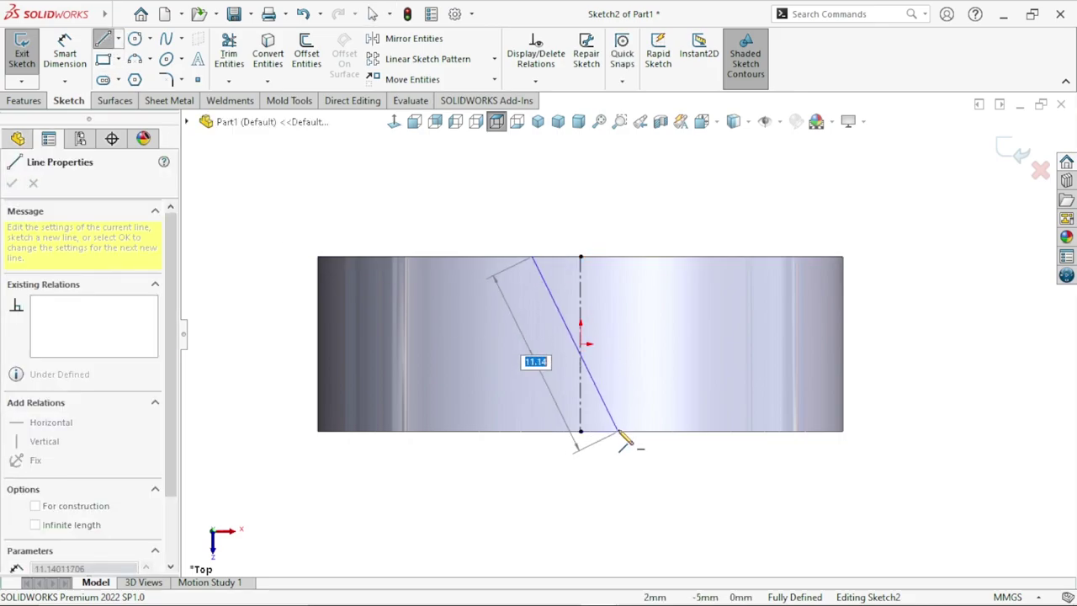
{"action": "left_click", "coordinate": [619, 432]}
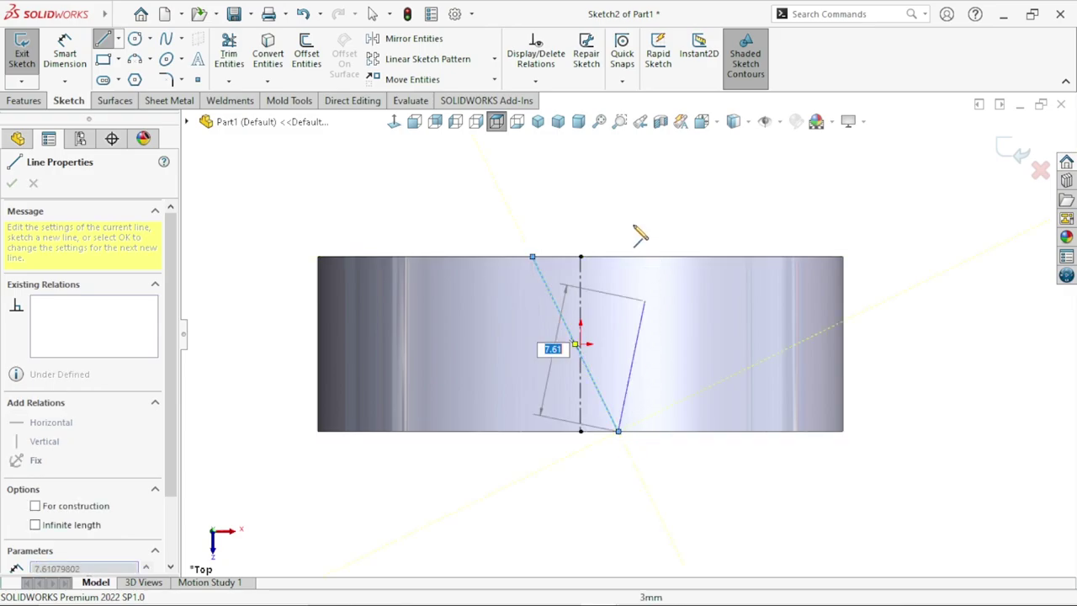
{"action": "right_click", "coordinate": [640, 228]}
{"action": "left_click", "coordinate": [656, 236]}
Make the origin the midpoint of the slanted line
{"action": "scroll", "coordinate": [615, 412], "scroll_direction": "down", "scroll_amount": 2}
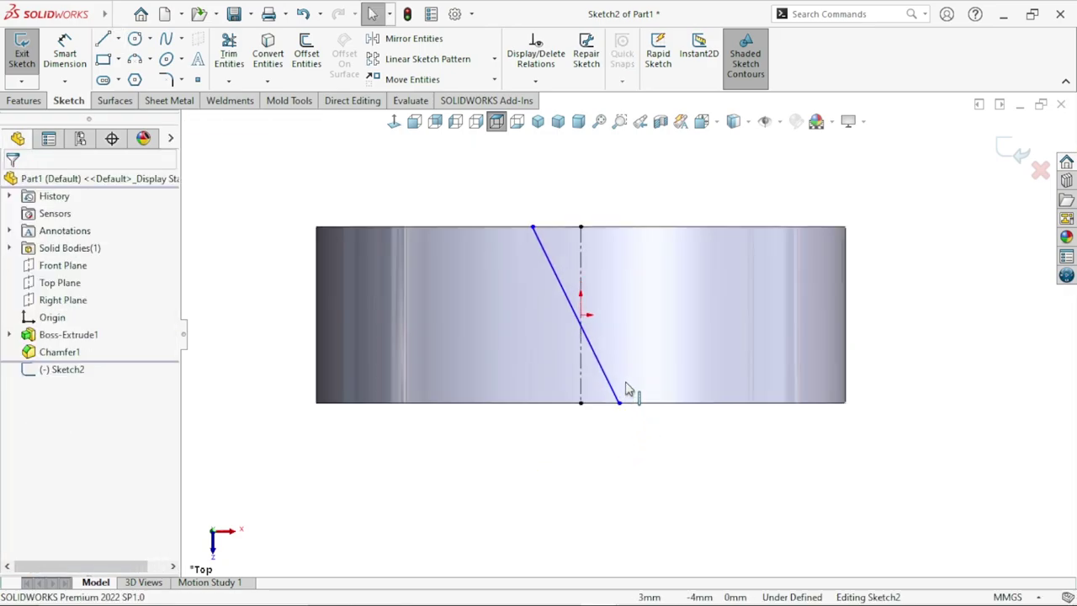
{"action": "left_click", "coordinate": [571, 310]}
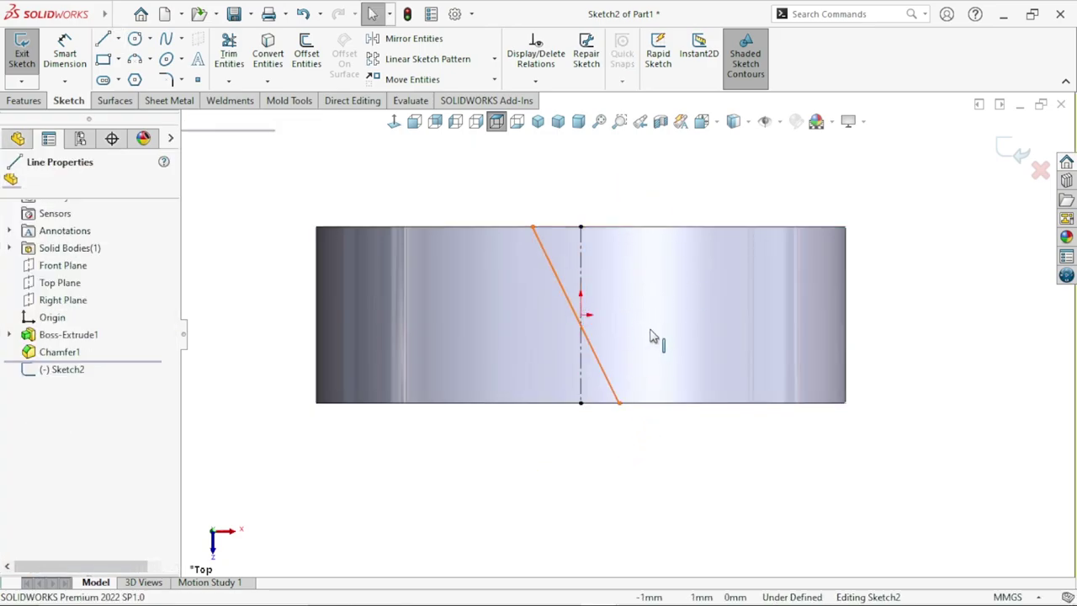
{"action": "left_click", "coordinate": [581, 314], "text": "ctrl"}
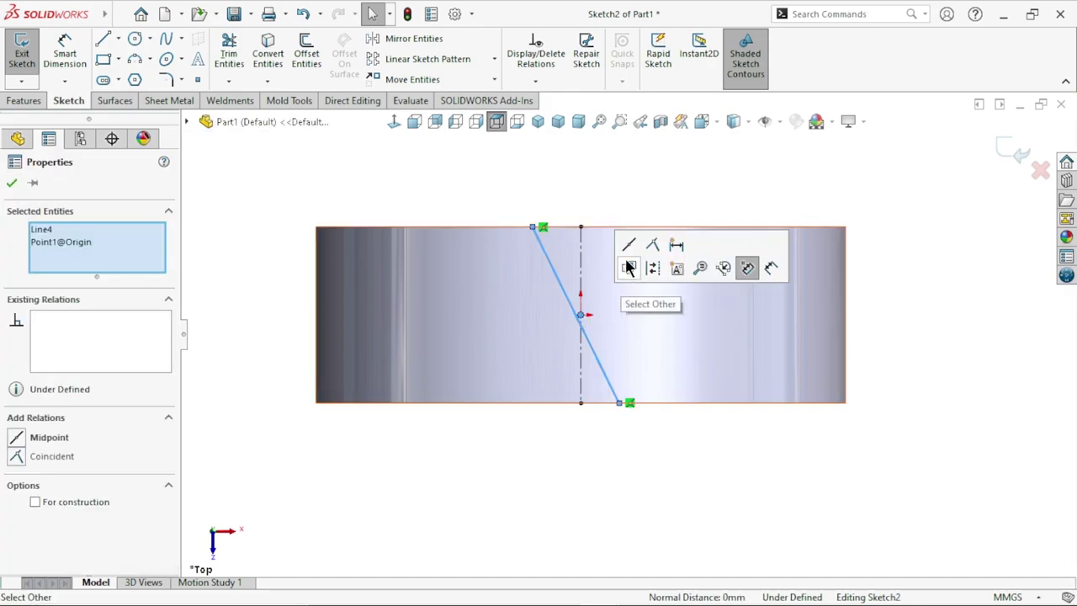
{"action": "left_click", "coordinate": [630, 244]}
{"action": "left_click", "coordinate": [566, 202]}
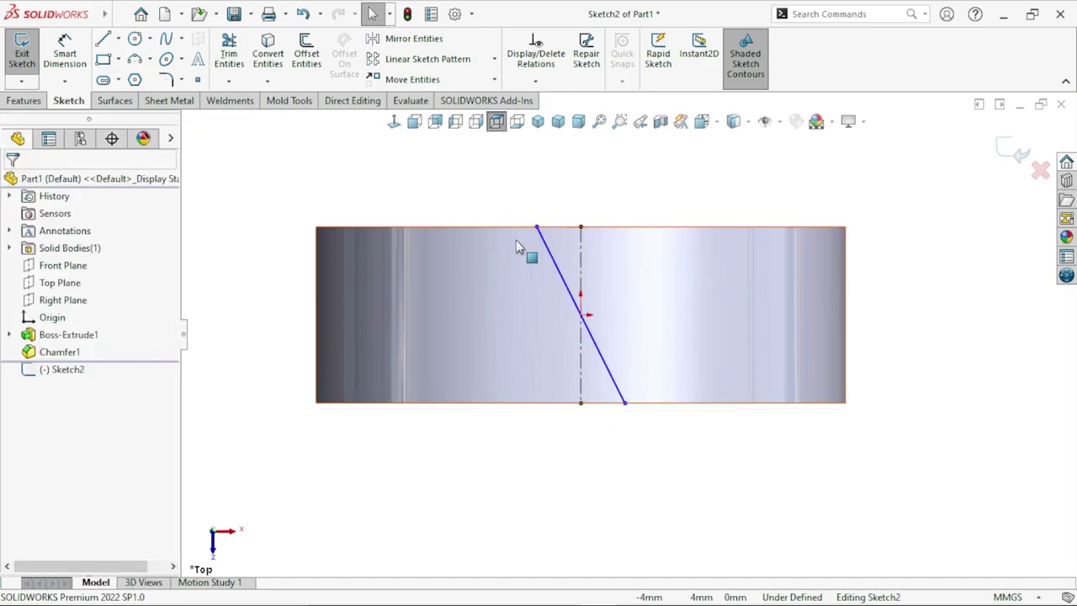
{"action": "scroll", "coordinate": [639, 358], "scroll_direction": "down", "scroll_amount": 2}
{"action": "scroll", "coordinate": [610, 316], "scroll_direction": "down", "scroll_amount": 2}
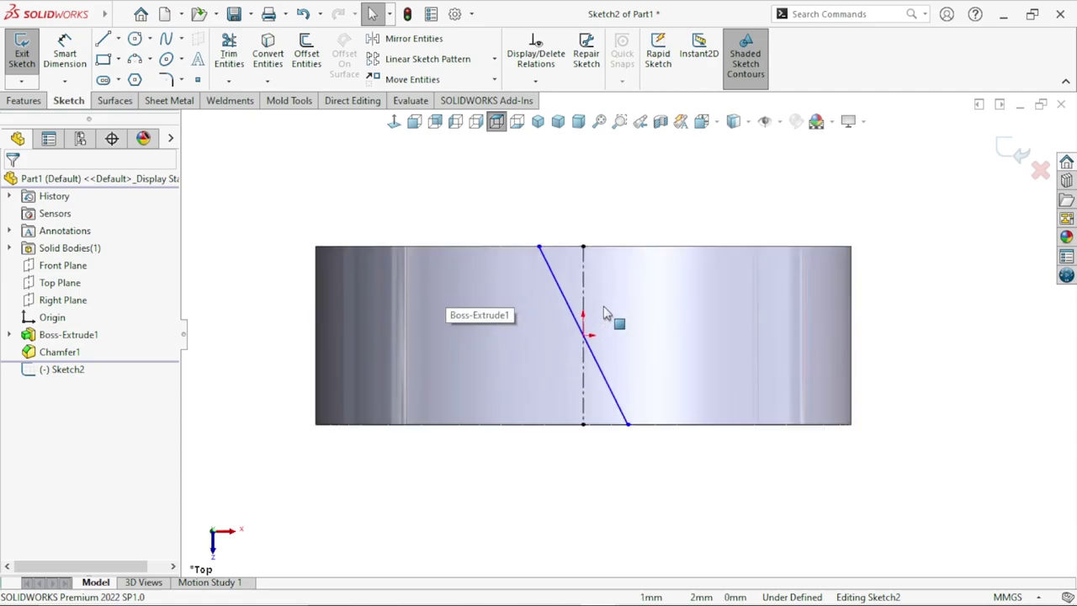
Dimension the slanted line at 30° from the centerline and exit Sketch2
{"action": "left_click", "coordinate": [60, 50]}
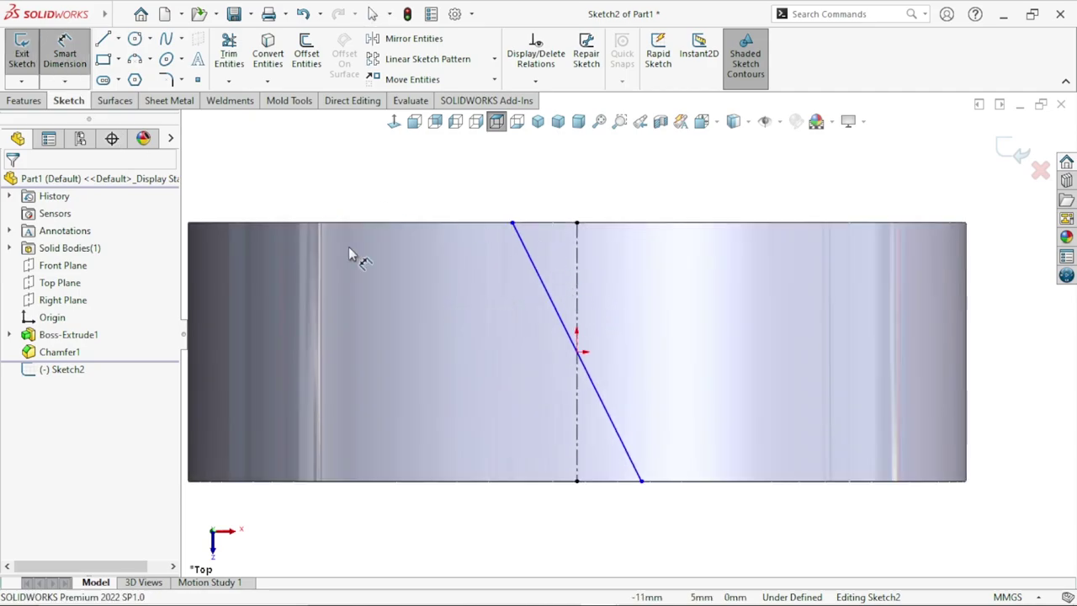
{"action": "left_click", "coordinate": [545, 273]}
{"action": "left_click", "coordinate": [578, 264]}
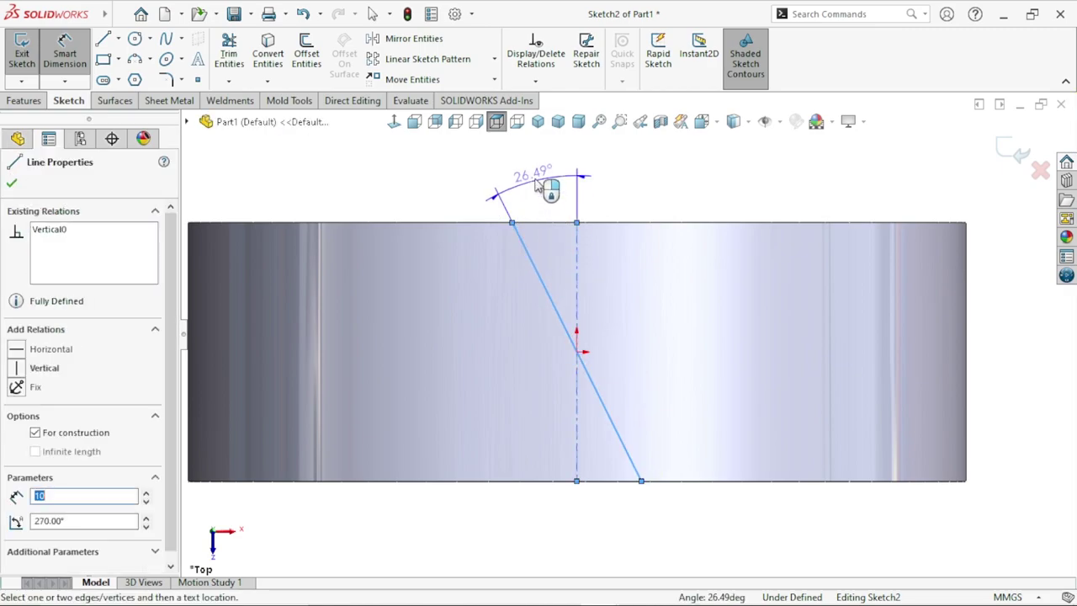
{"action": "left_click", "coordinate": [539, 187]}
{"action": "left_click", "coordinate": [536, 183]}
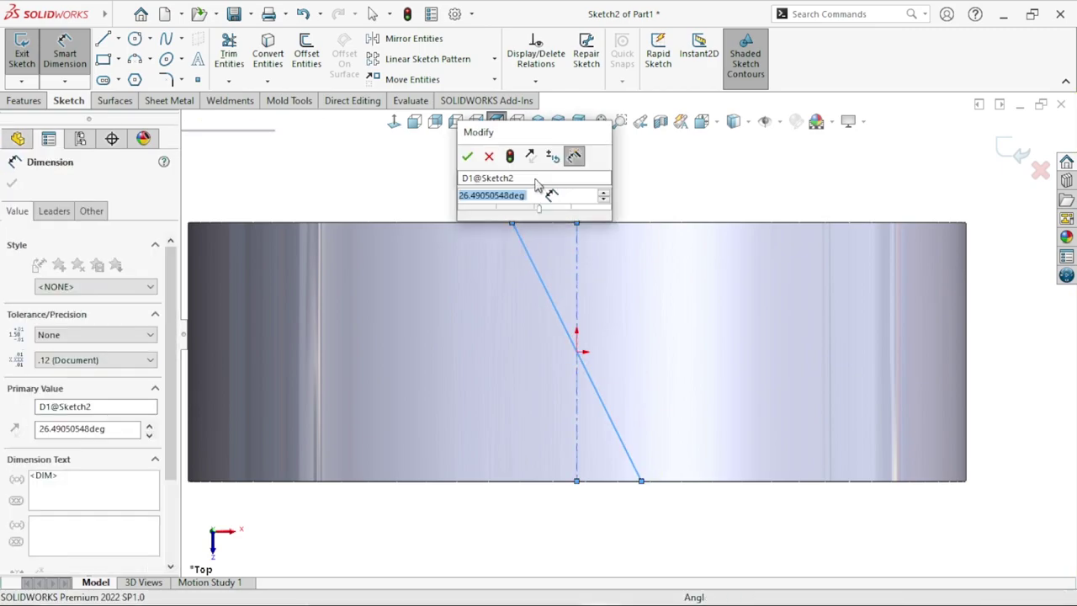
{"action": "type", "text": "30"}
{"action": "key", "text": "Return"}
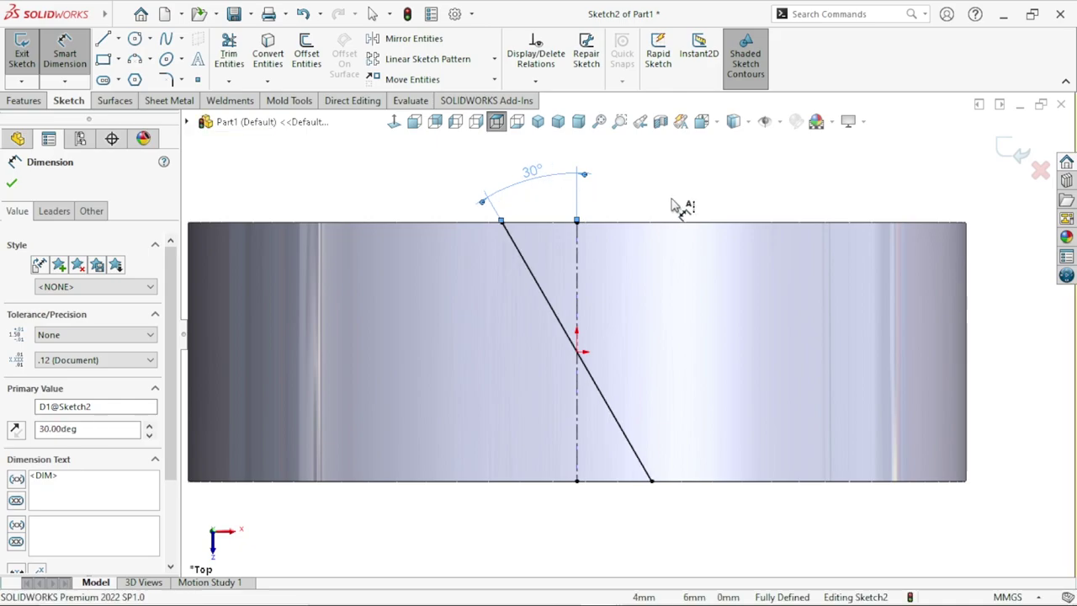
{"action": "left_click", "coordinate": [1021, 156]}
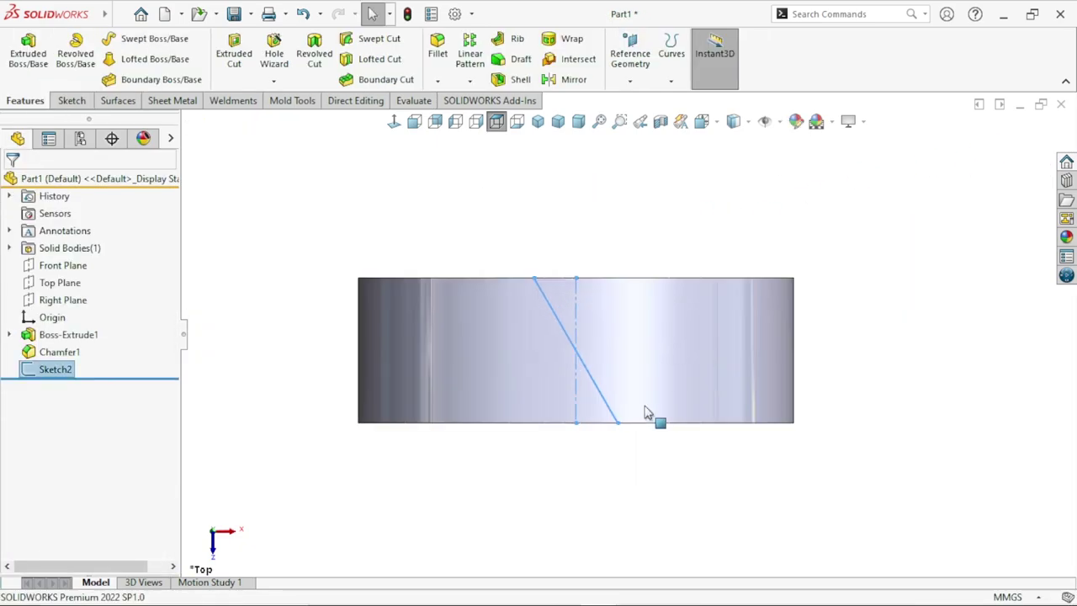
{"action": "mouse_move", "coordinate": [646, 413]}
{"action": "middle_mouse_down"}
{"action": "mouse_move", "coordinate": [714, 355]}
{"action": "mouse_move", "coordinate": [680, 307]}
{"action": "middle_mouse_up"}
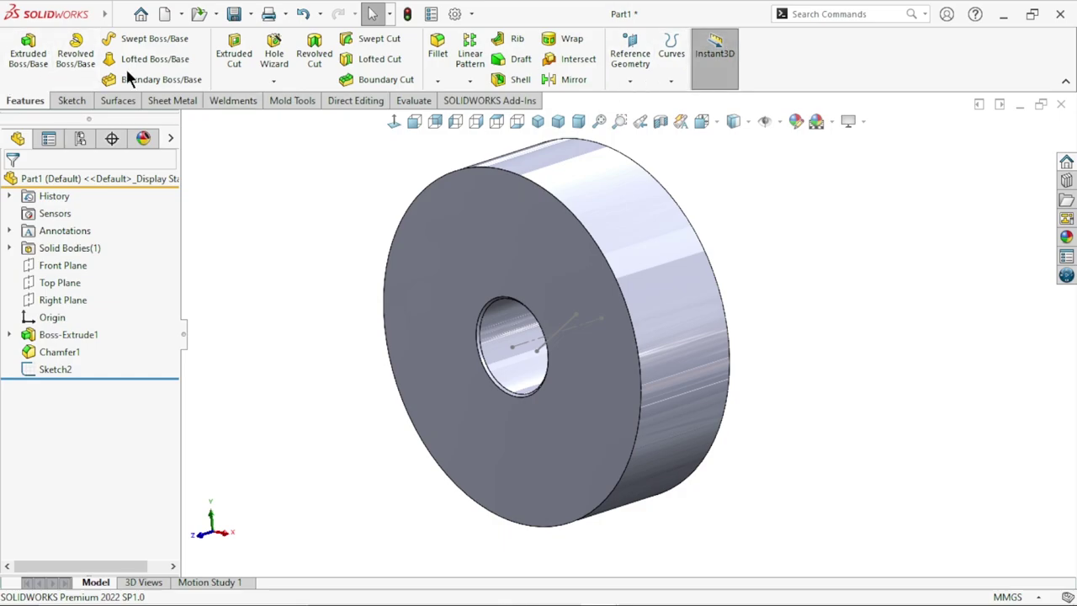
Use Project Curve to wrap Sketch2's 30° line onto the outer rim face as Curve1
{"action": "left_click", "coordinate": [672, 81]}
{"action": "left_click", "coordinate": [676, 69]}
{"action": "left_click", "coordinate": [683, 81]}
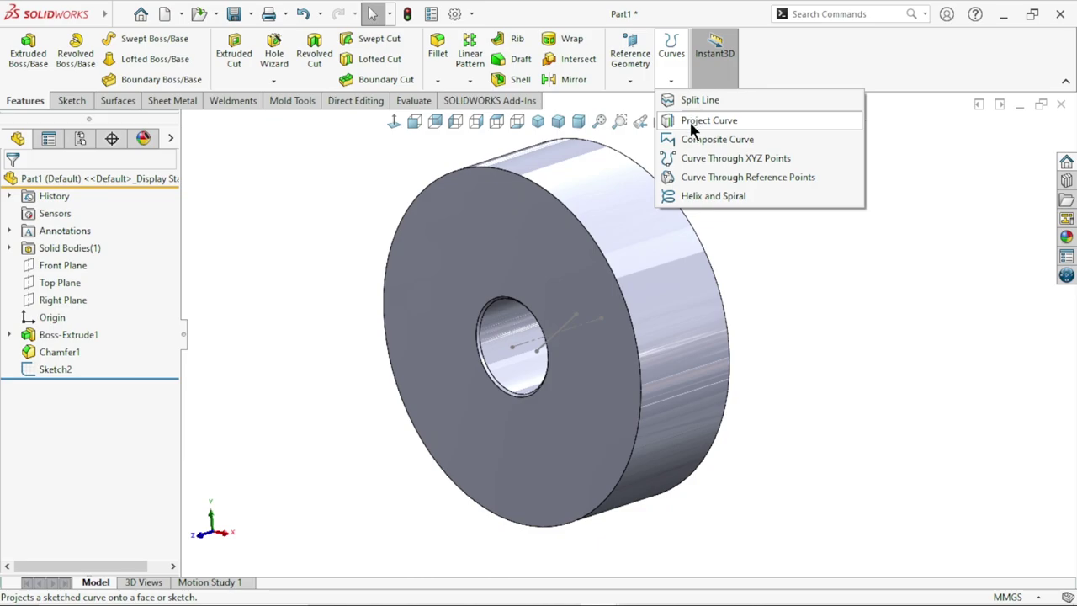
{"action": "left_click", "coordinate": [693, 125]}
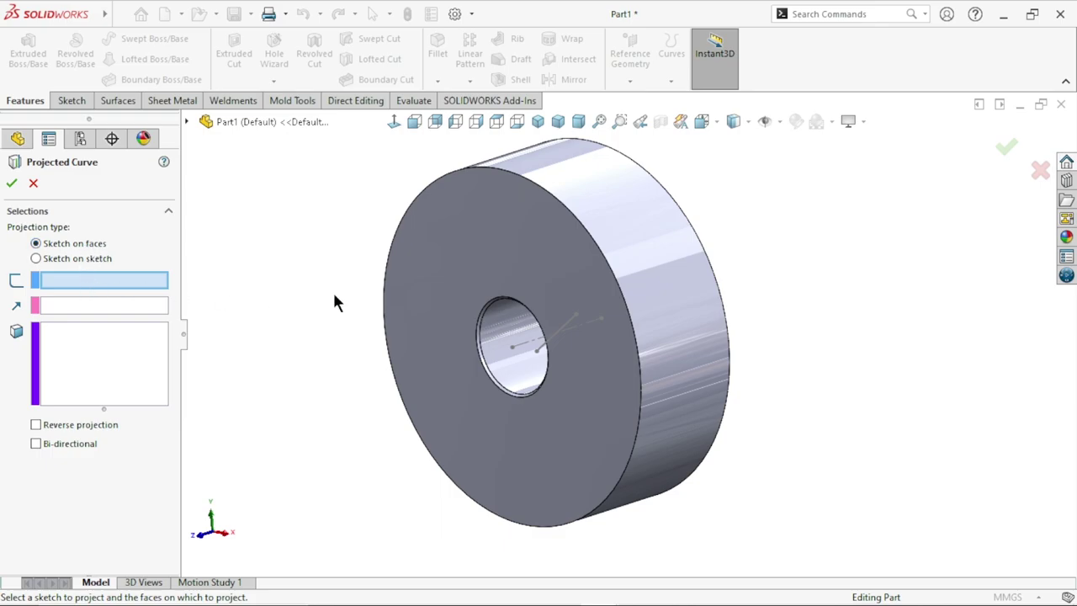
{"action": "left_click", "coordinate": [549, 347]}
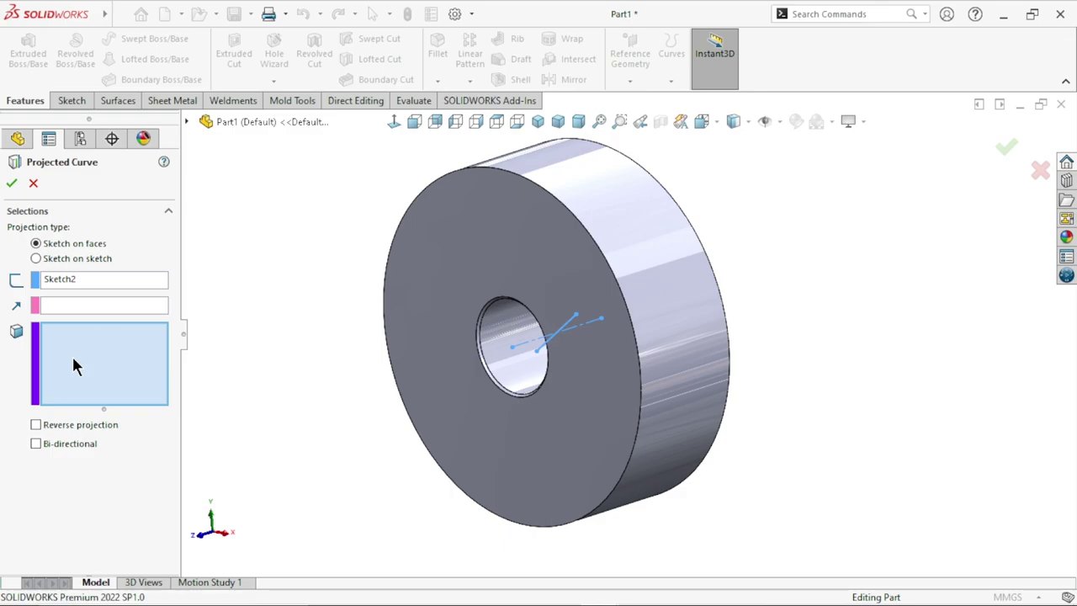
{"action": "left_click", "coordinate": [637, 232]}
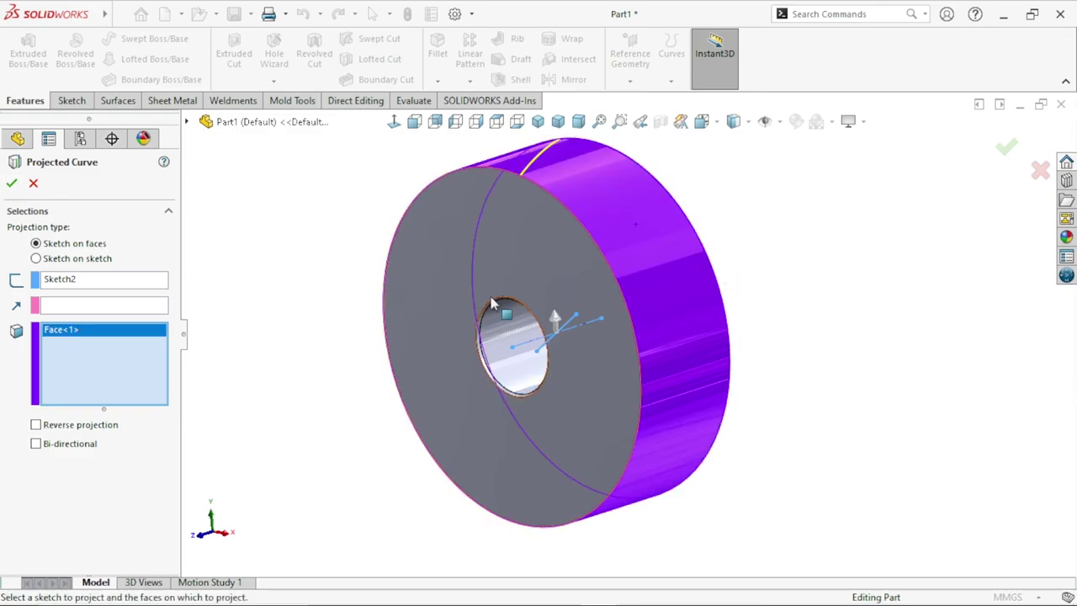
{"action": "scroll", "coordinate": [643, 277], "scroll_direction": "up", "scroll_amount": 3}
{"action": "scroll", "coordinate": [630, 295], "scroll_direction": "down", "scroll_amount": 3}
{"action": "scroll", "coordinate": [529, 276], "scroll_direction": "down", "scroll_amount": 2}
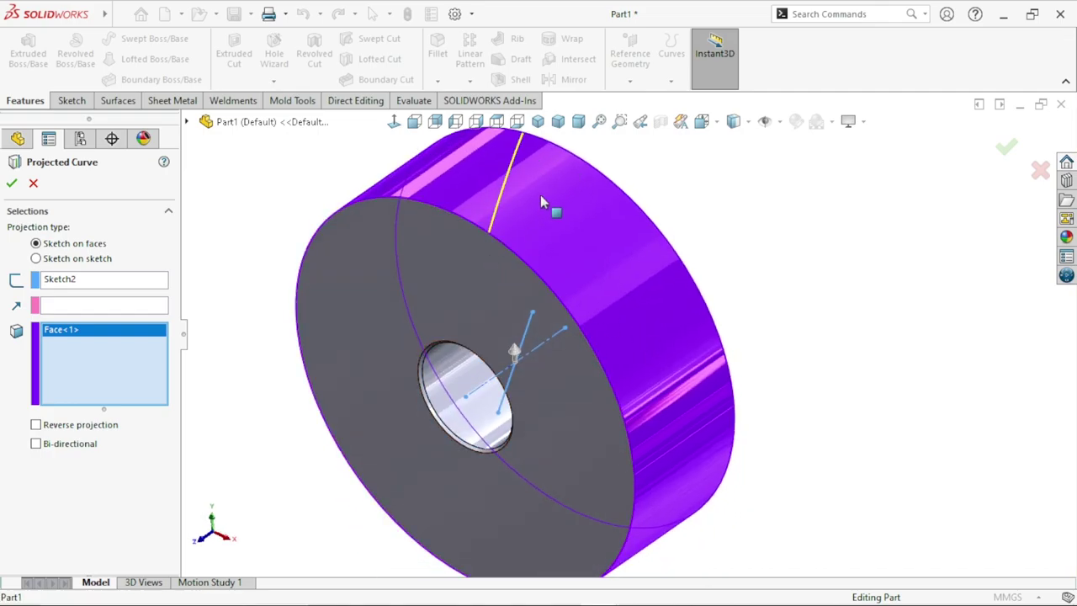
{"action": "left_click", "coordinate": [11, 184]}
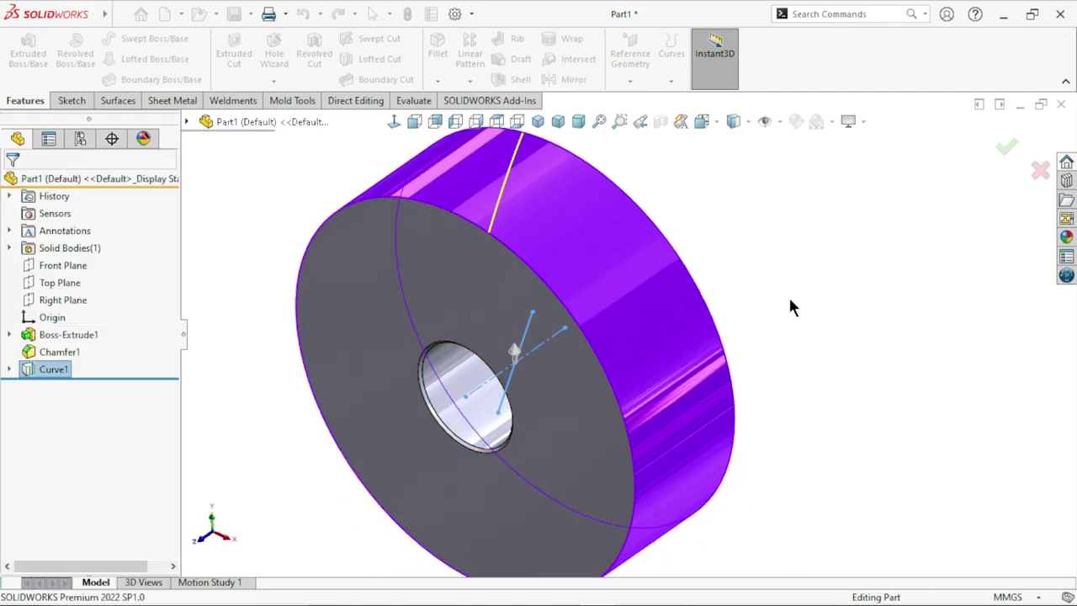
{"action": "scroll", "coordinate": [565, 390], "scroll_direction": "up", "scroll_amount": 3}
{"action": "scroll", "coordinate": [638, 344], "scroll_direction": "down", "scroll_amount": 2}
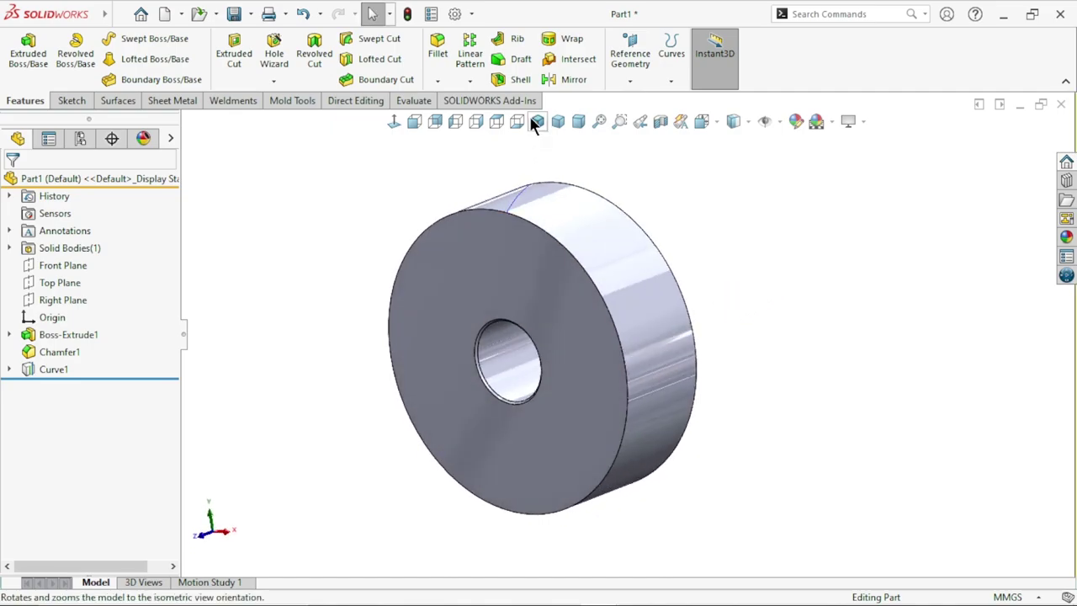
Sketch a 3-sided polygon near the rim on the wheel's front face
{"action": "left_click", "coordinate": [537, 121]}
{"action": "left_click", "coordinate": [620, 292]}
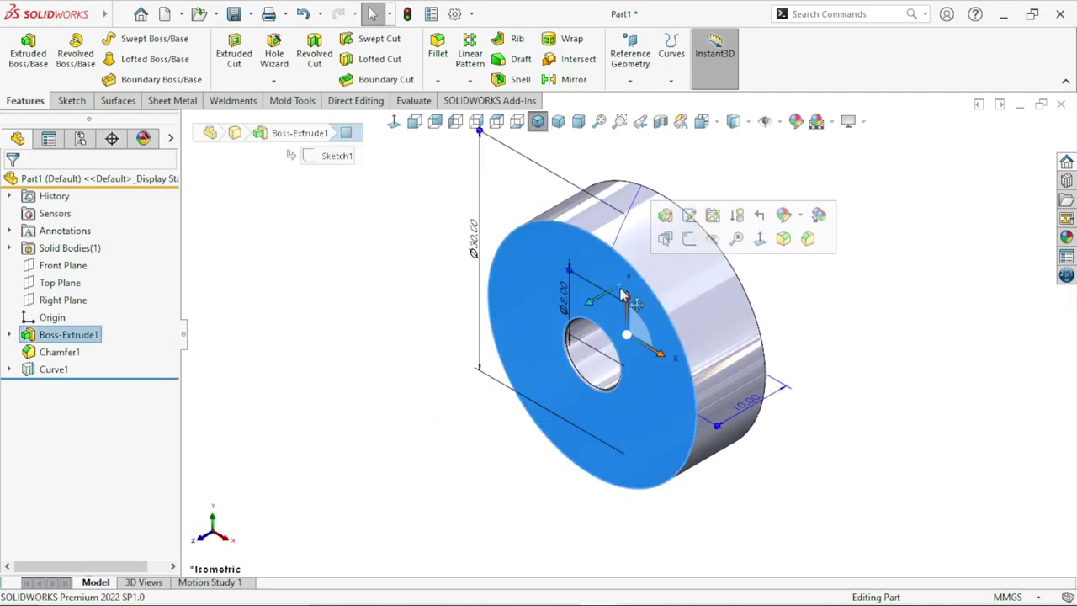
{"action": "left_click", "coordinate": [683, 246]}
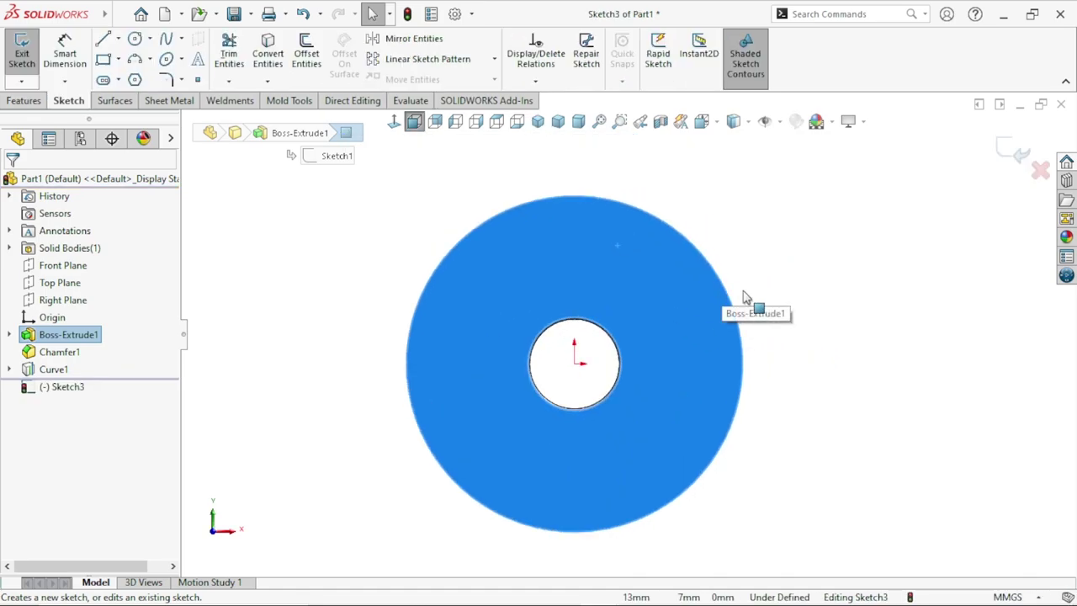
{"action": "left_click", "coordinate": [134, 84]}
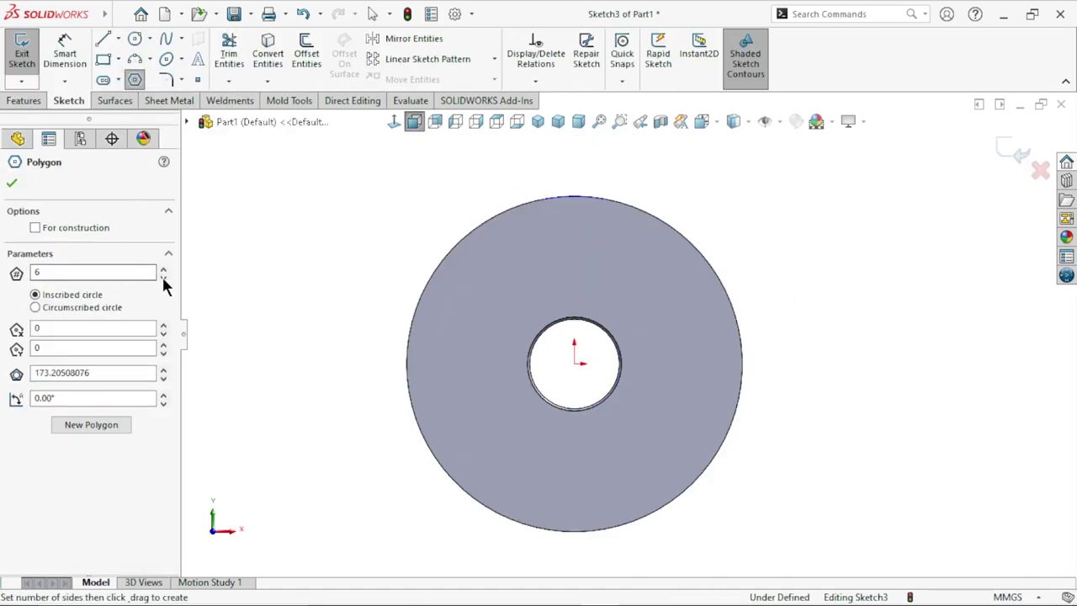
{"action": "left_click", "coordinate": [163, 278]}
{"action": "left_click", "coordinate": [163, 277]}
{"action": "left_click", "coordinate": [164, 278]}
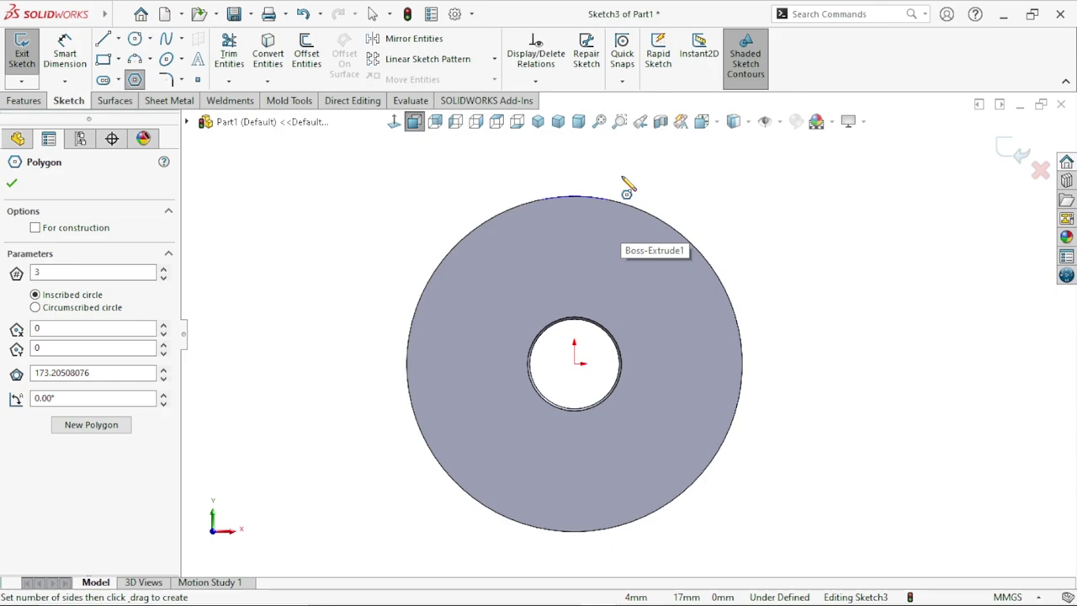
{"action": "left_click", "coordinate": [600, 226]}
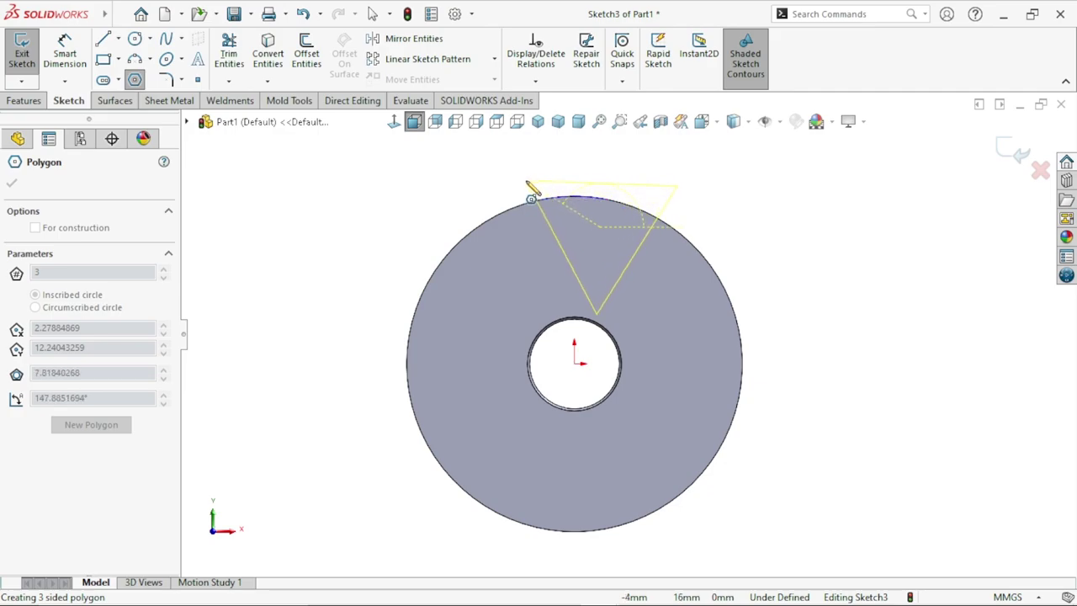
{"action": "left_click", "coordinate": [531, 197]}
{"action": "right_click", "coordinate": [432, 173]}
{"action": "left_click", "coordinate": [454, 178]}
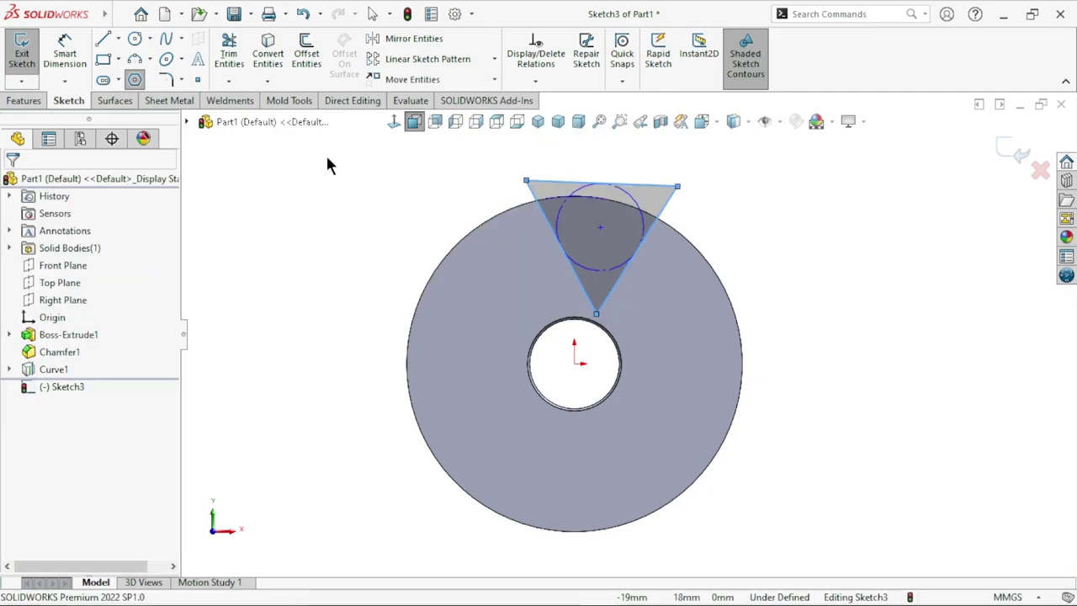
Make the triangle's top edge horizontal and shrink the triangle
{"action": "left_click", "coordinate": [631, 185]}
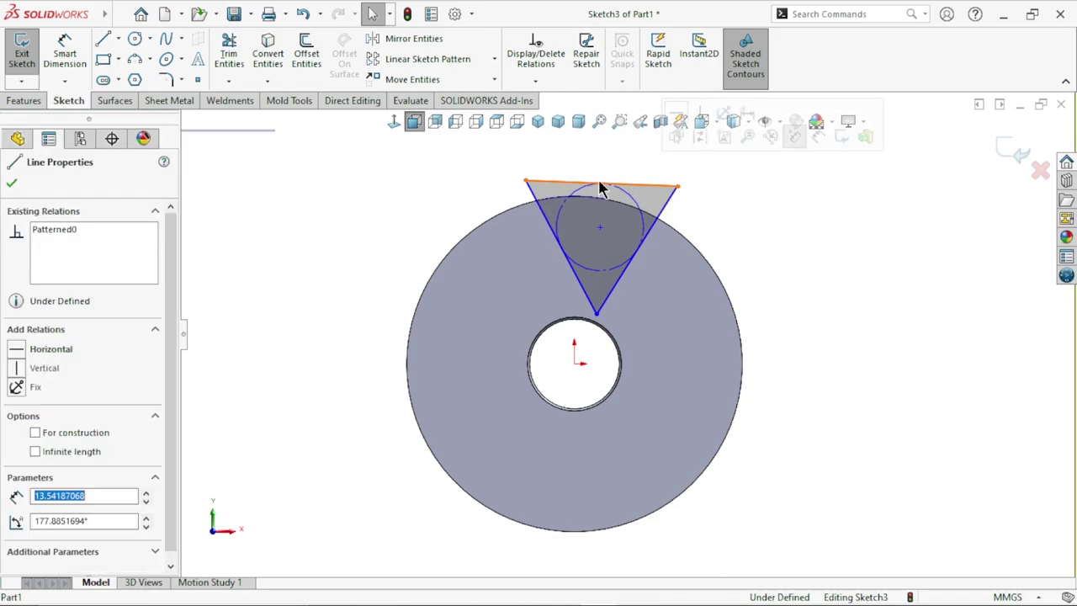
{"action": "left_click", "coordinate": [678, 113]}
{"action": "left_click", "coordinate": [738, 242]}
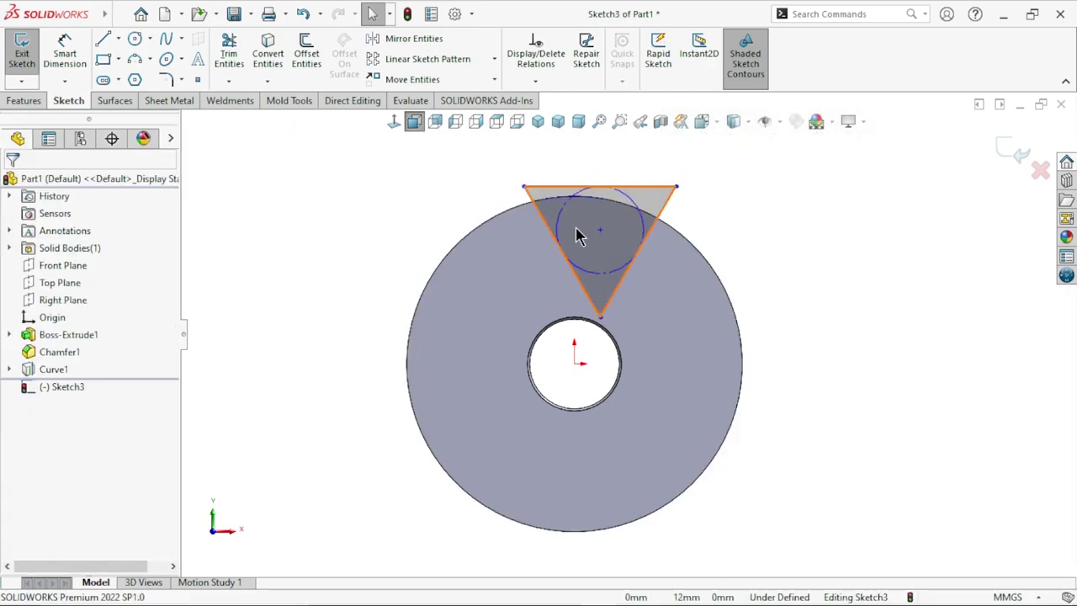
{"action": "left_click_drag", "start_coordinate": [600, 230], "coordinate": [599, 213]}
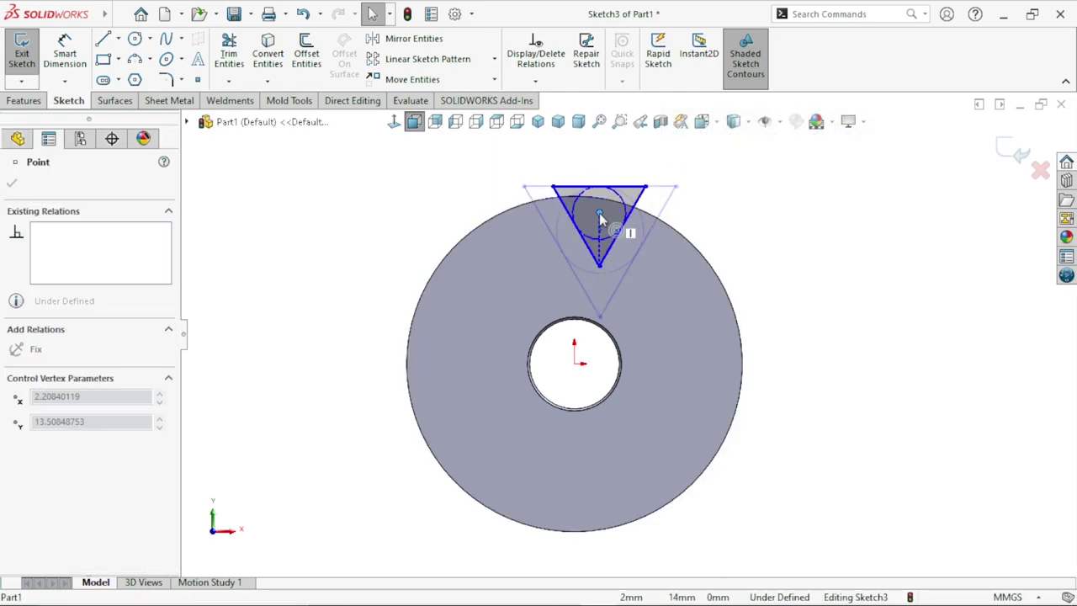
{"action": "left_click", "coordinate": [760, 255]}
Dimension the triangle's top edge to 2.00 mm
{"action": "left_click", "coordinate": [65, 52]}
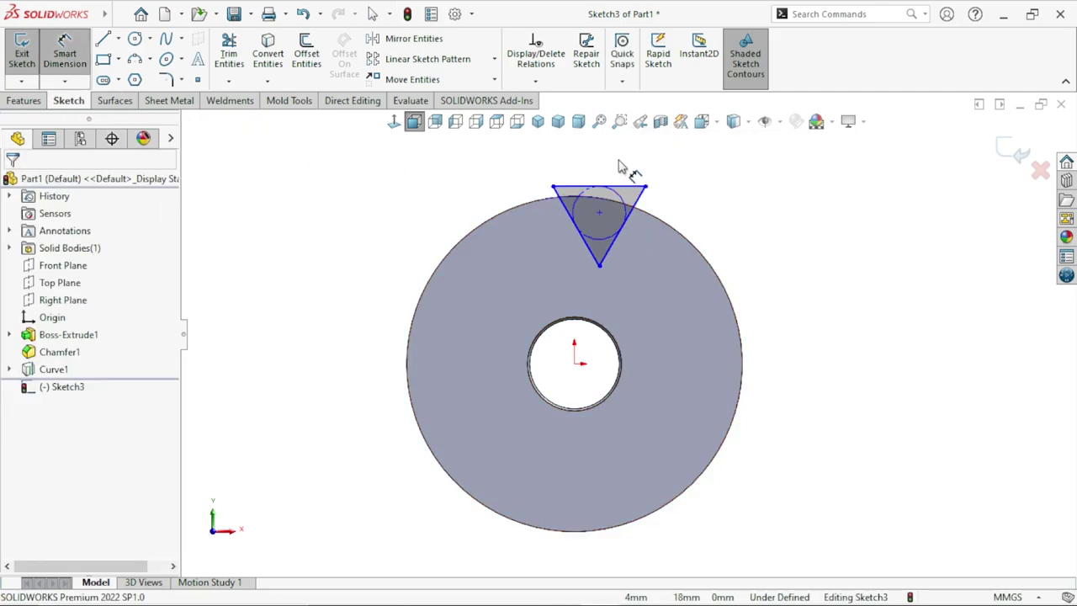
{"action": "left_click", "coordinate": [585, 187]}
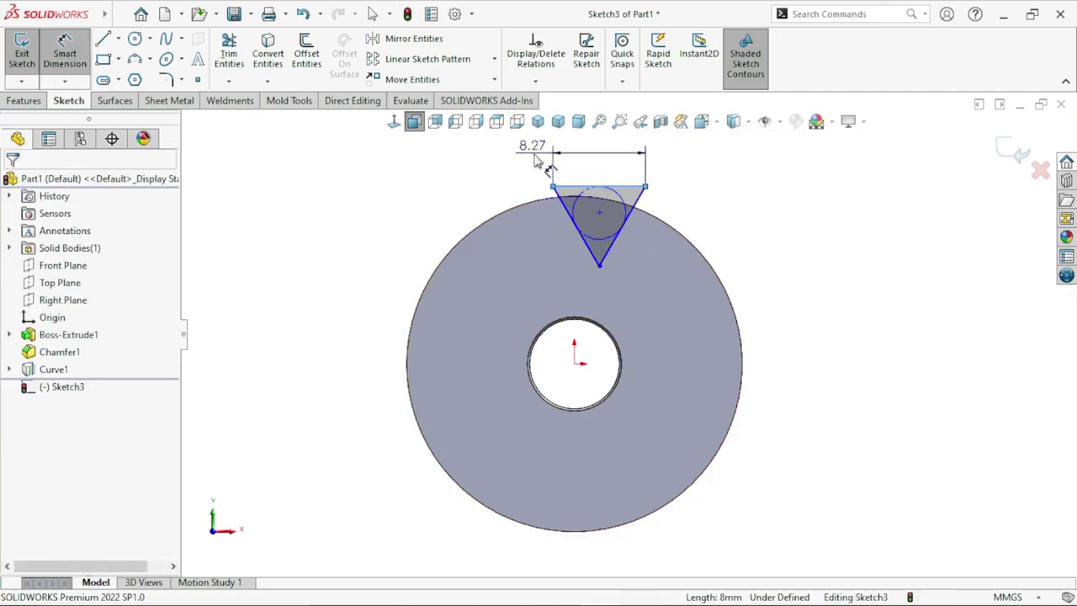
{"action": "left_click", "coordinate": [535, 160]}
{"action": "type", "text": "2"}
{"action": "key", "text": "Return"}
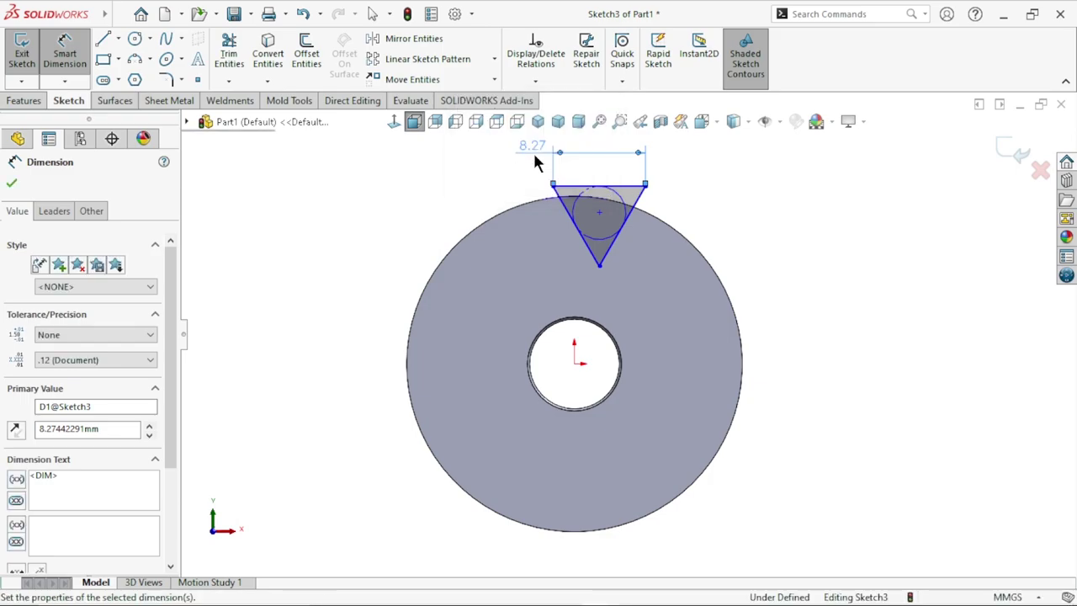
{"action": "key", "text": "Escape"}
Stop dimensioning and orbit the disc to a tilted view of the triangle sketch
{"action": "scroll", "coordinate": [621, 233], "scroll_direction": "down", "scroll_amount": 2}
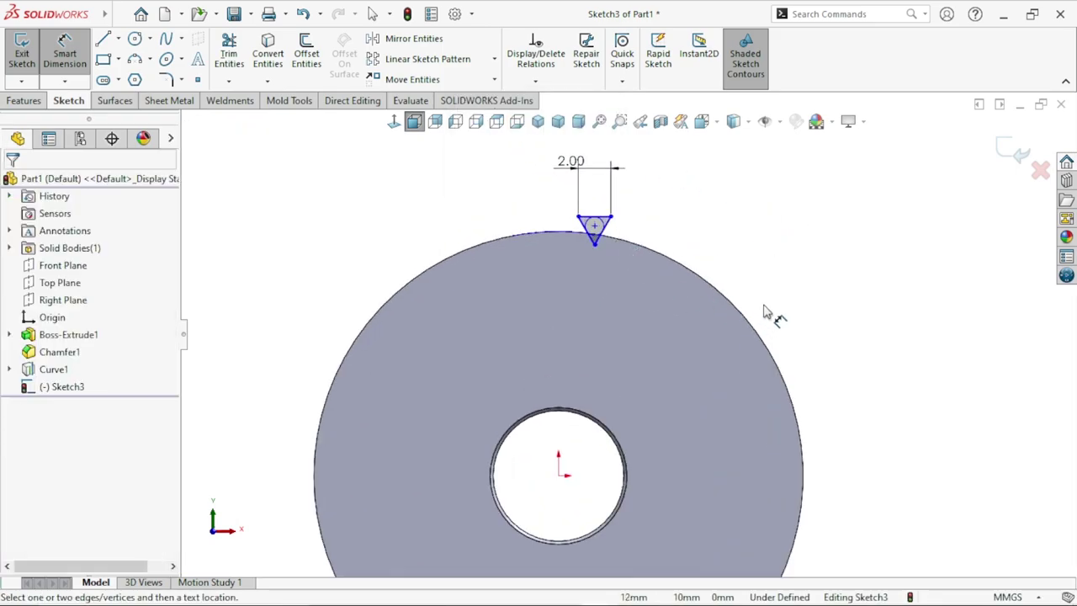
{"action": "middle_click_drag", "start_coordinate": [758, 250], "coordinate": [732, 278]}
{"action": "scroll", "coordinate": [732, 278], "scroll_direction": "up", "scroll_amount": 3}
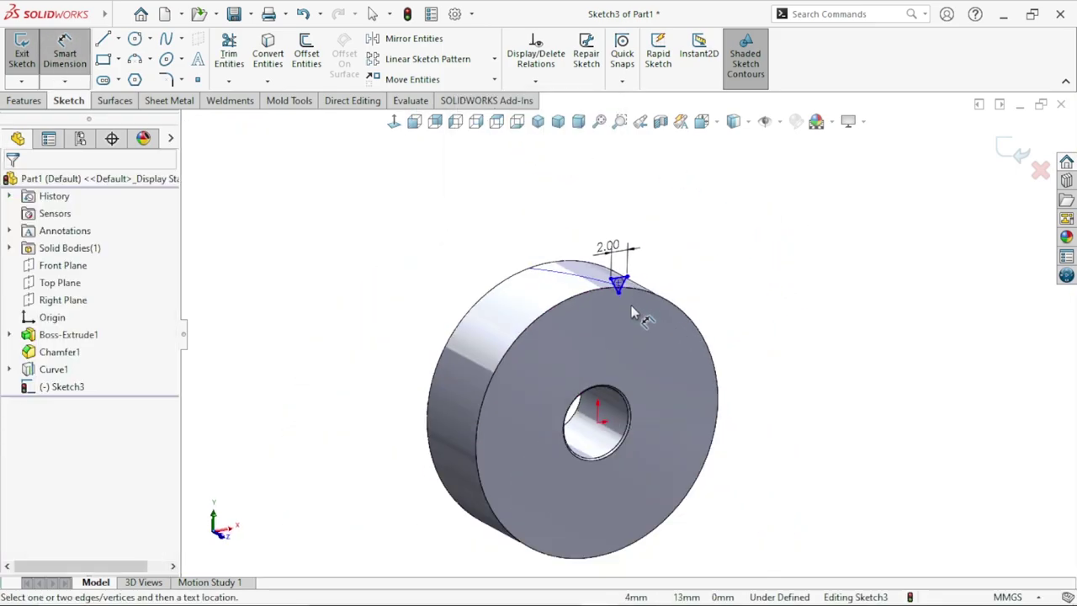
{"action": "scroll", "coordinate": [719, 296], "scroll_direction": "down", "scroll_amount": 3}
{"action": "key", "text": "Escape"}
{"action": "scroll", "coordinate": [716, 303], "scroll_direction": "down", "scroll_amount": 1}
{"action": "scroll", "coordinate": [589, 315], "scroll_direction": "down", "scroll_amount": 1}
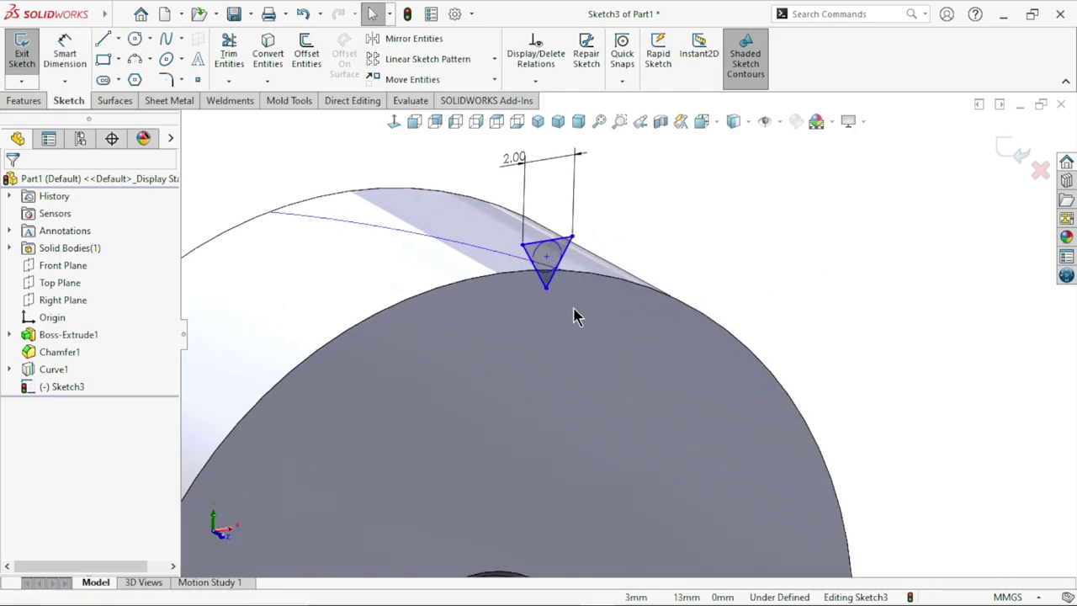
{"action": "scroll", "coordinate": [516, 347], "scroll_direction": "up", "scroll_amount": 1}
{"action": "scroll", "coordinate": [516, 347], "scroll_direction": "down", "scroll_amount": 1}
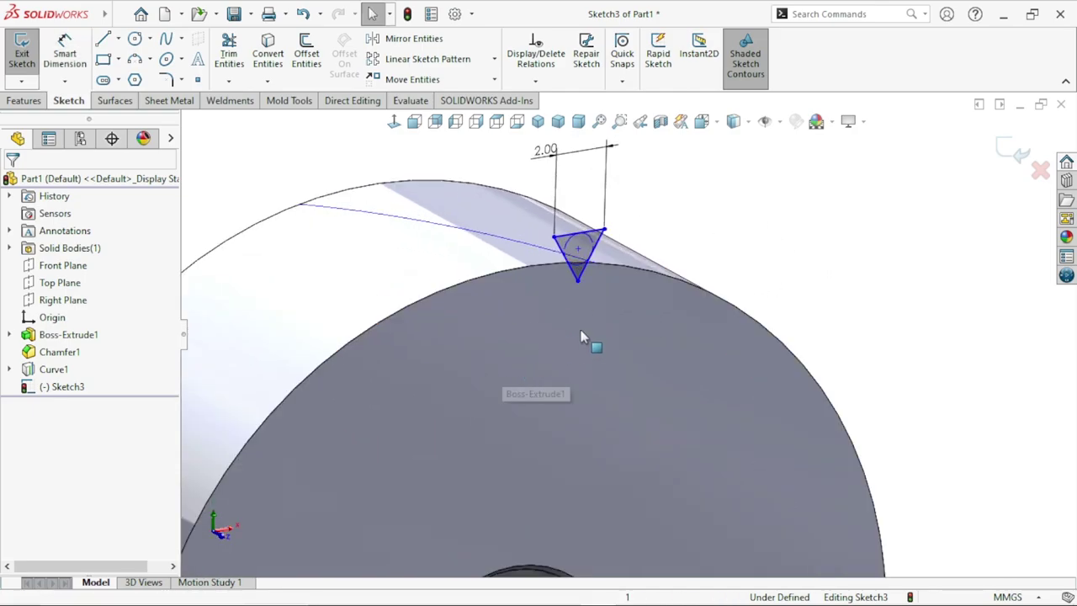
{"action": "left_click", "coordinate": [579, 250]}
{"action": "key", "text": "Escape"}
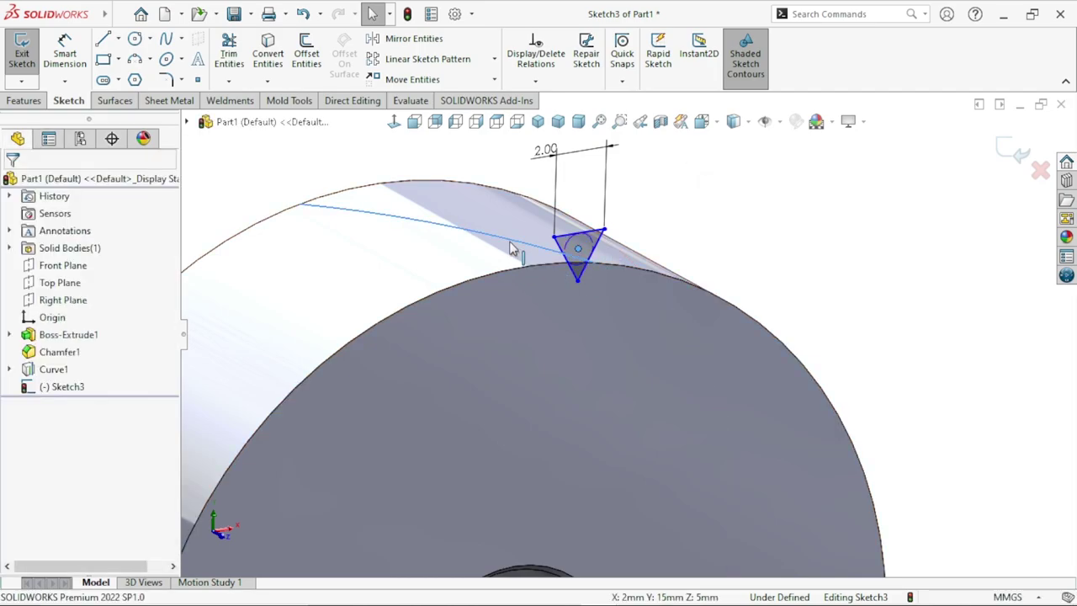
Pierce the triangle's centre point onto Curve1, then exit Sketch3
{"action": "left_click", "coordinate": [510, 244]}
{"action": "left_click", "coordinate": [433, 282], "text": "ctrl"}
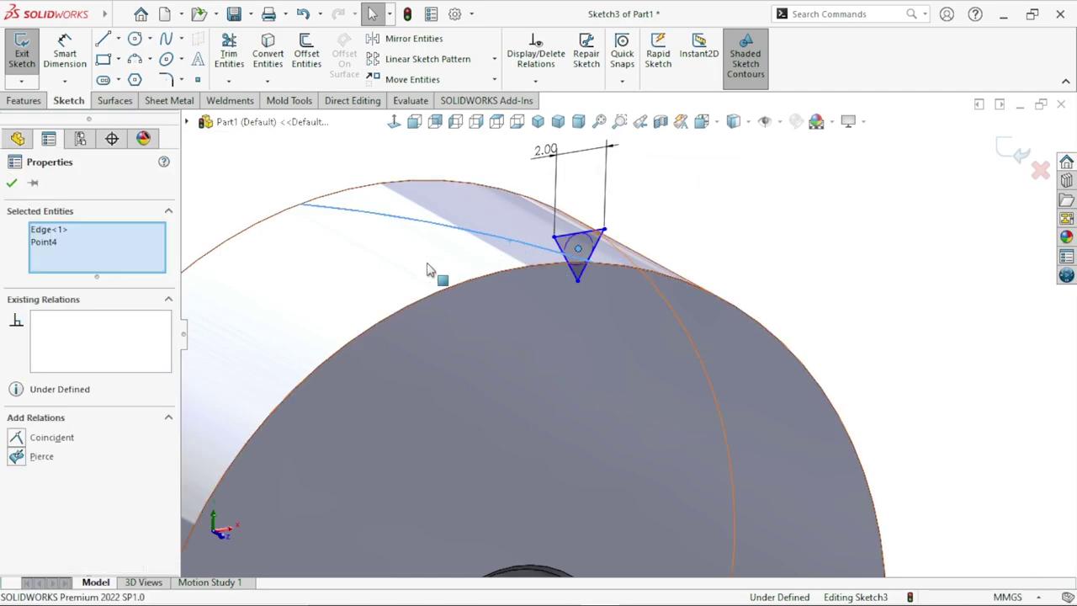
{"action": "left_click", "coordinate": [17, 458]}
{"action": "left_click", "coordinate": [12, 184]}
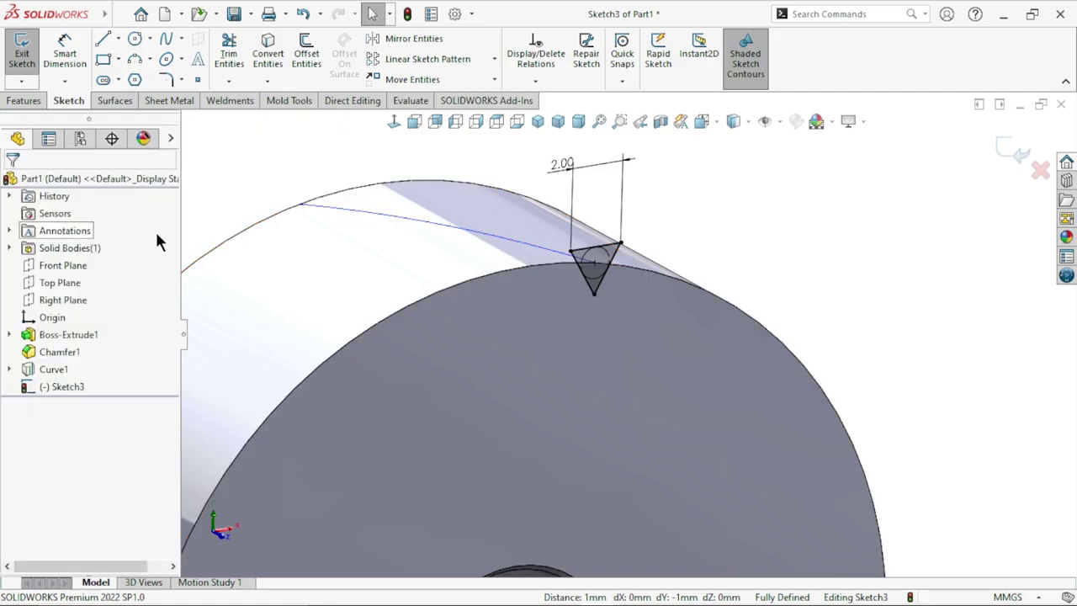
{"action": "scroll", "coordinate": [609, 418], "scroll_direction": "up", "scroll_amount": 3}
{"action": "scroll", "coordinate": [609, 418], "scroll_direction": "down", "scroll_amount": 2}
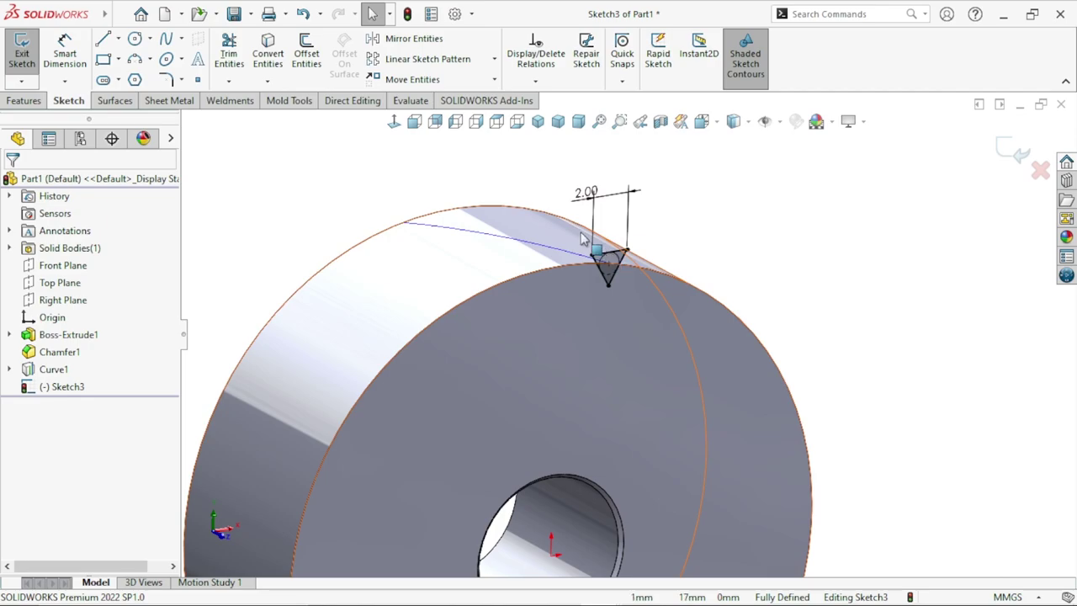
{"action": "left_click", "coordinate": [1018, 152]}
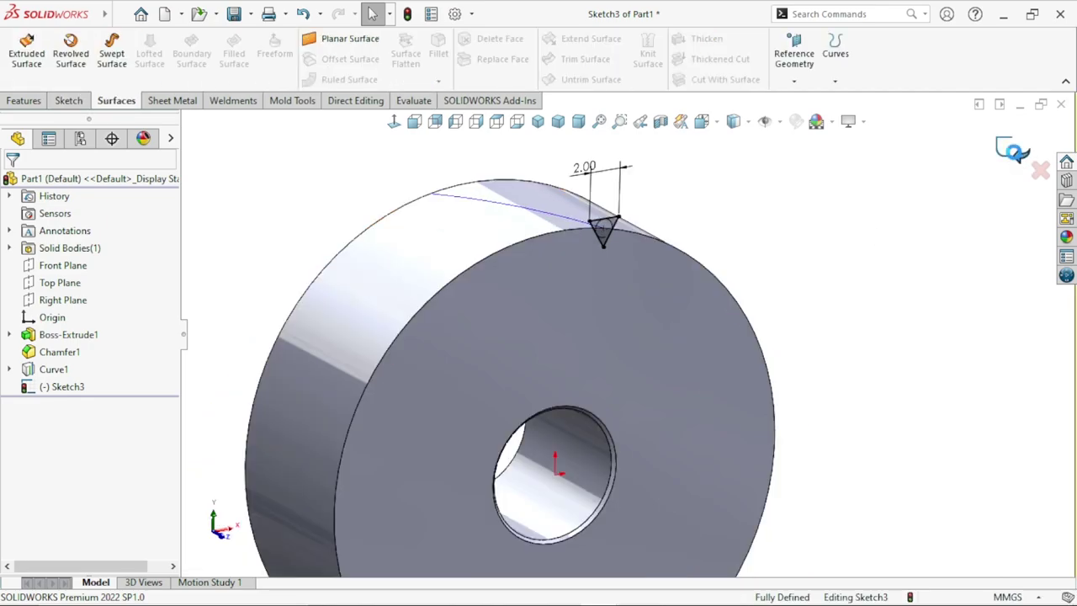
Create a swept cut with profile Sketch3 along path Curve1
{"action": "left_click", "coordinate": [14, 105]}
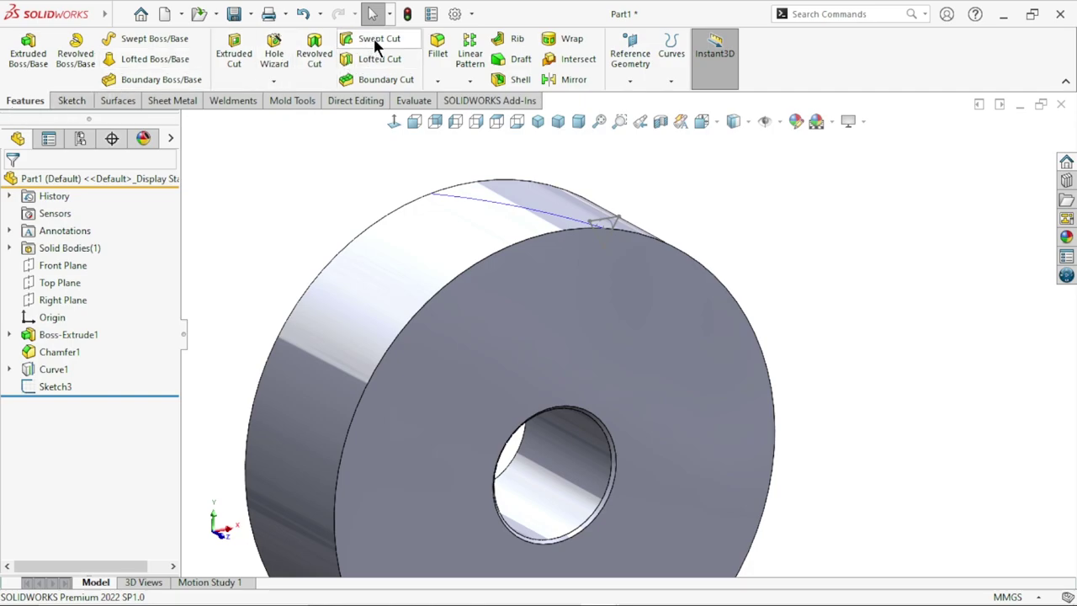
{"action": "left_click", "coordinate": [374, 39]}
{"action": "key", "text": "f"}
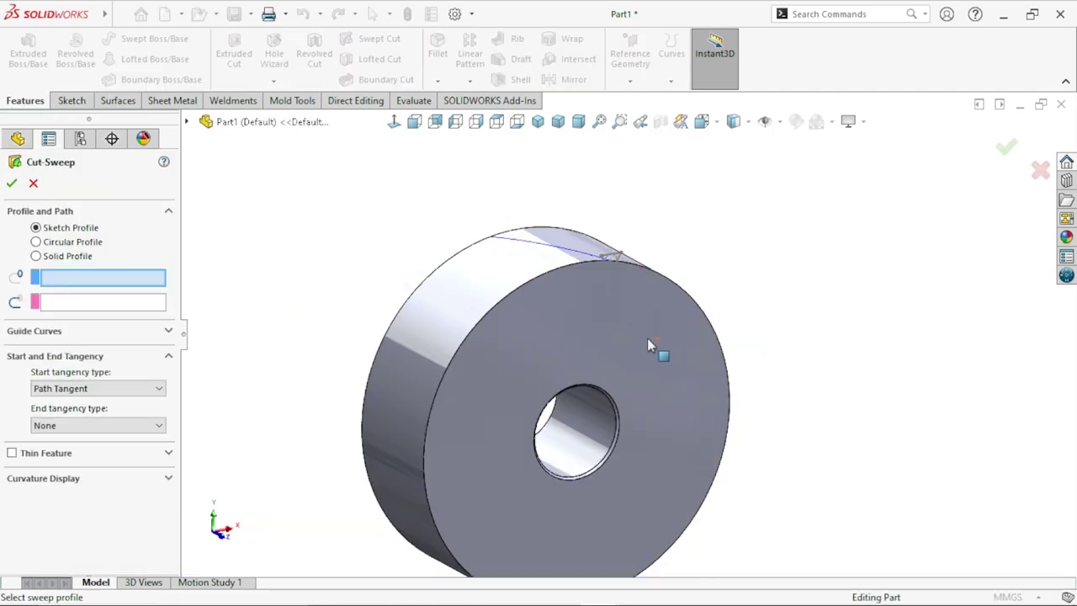
{"action": "scroll", "coordinate": [649, 336], "scroll_direction": "up", "scroll_amount": 5}
{"action": "left_click", "coordinate": [611, 213]}
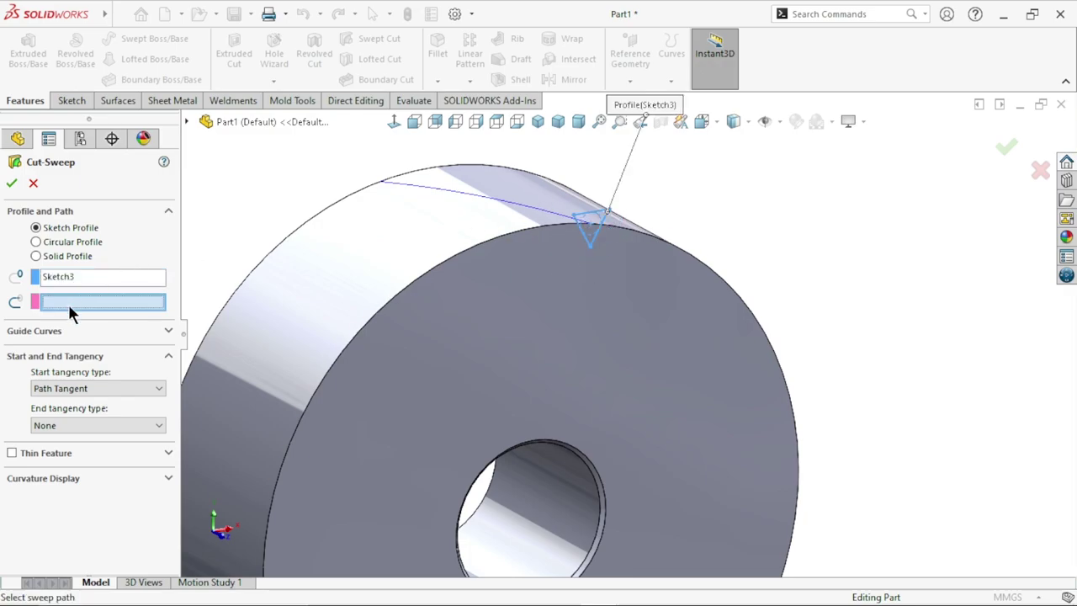
{"action": "left_click", "coordinate": [517, 209]}
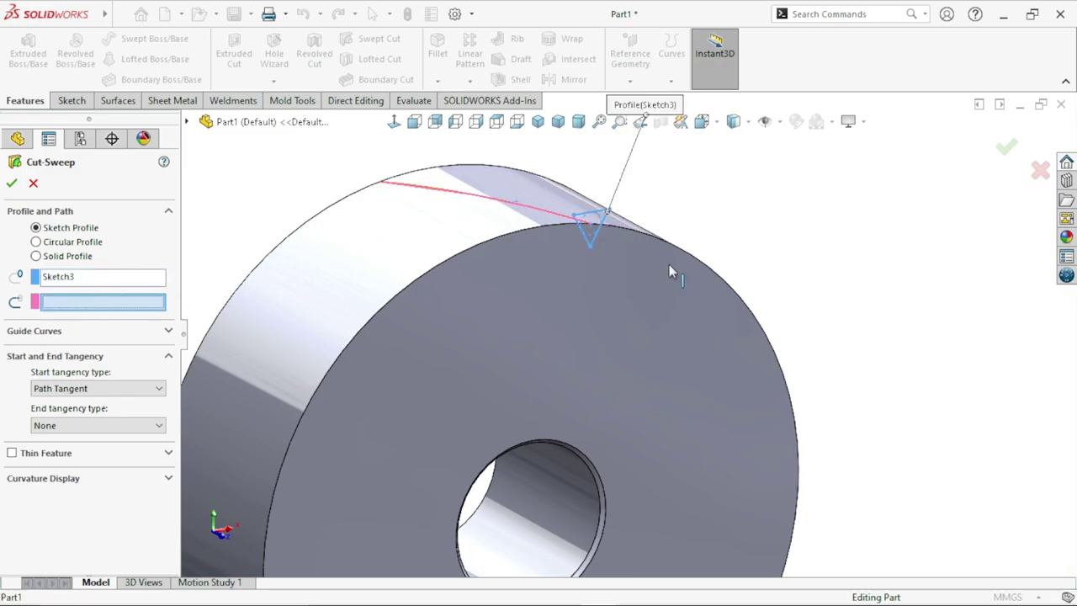
{"action": "left_click", "coordinate": [10, 186]}
{"action": "scroll", "coordinate": [624, 358], "scroll_direction": "up", "scroll_amount": 4}
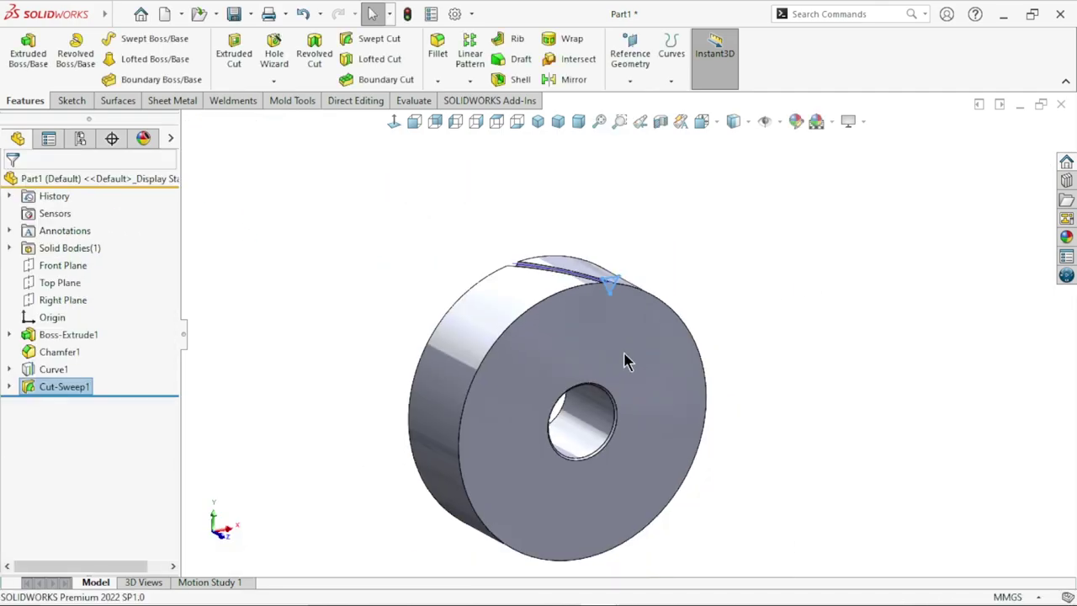
{"action": "scroll", "coordinate": [634, 370], "scroll_direction": "down", "scroll_amount": 2}
{"action": "scroll", "coordinate": [618, 318], "scroll_direction": "down", "scroll_amount": 2}
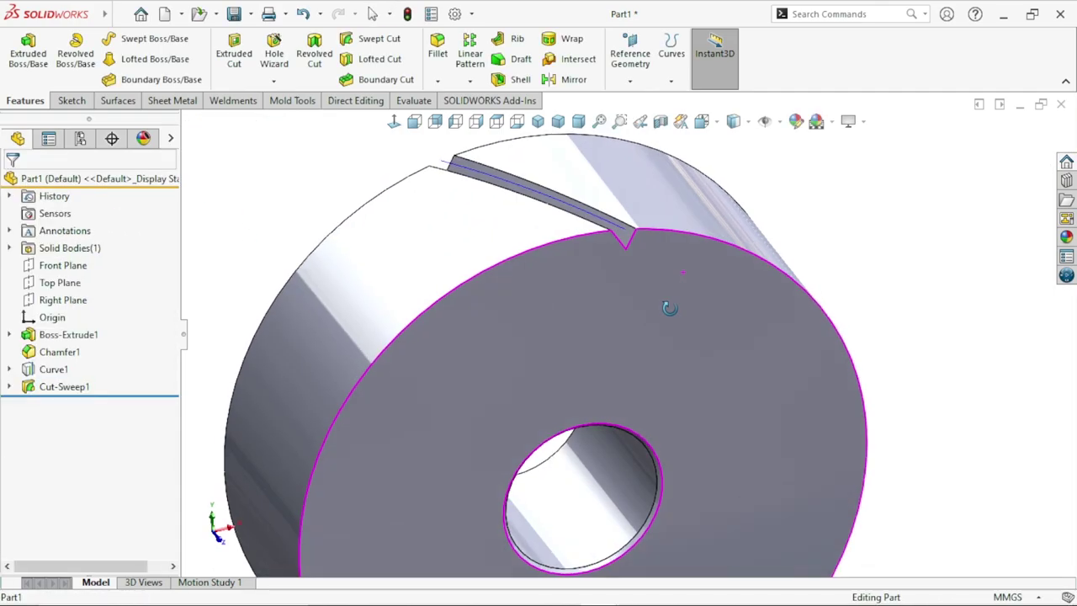
Hide the Curve1 helix and orbit the part to inspect the new groove
{"action": "left_click", "coordinate": [568, 212]}
{"action": "left_click", "coordinate": [629, 157]}
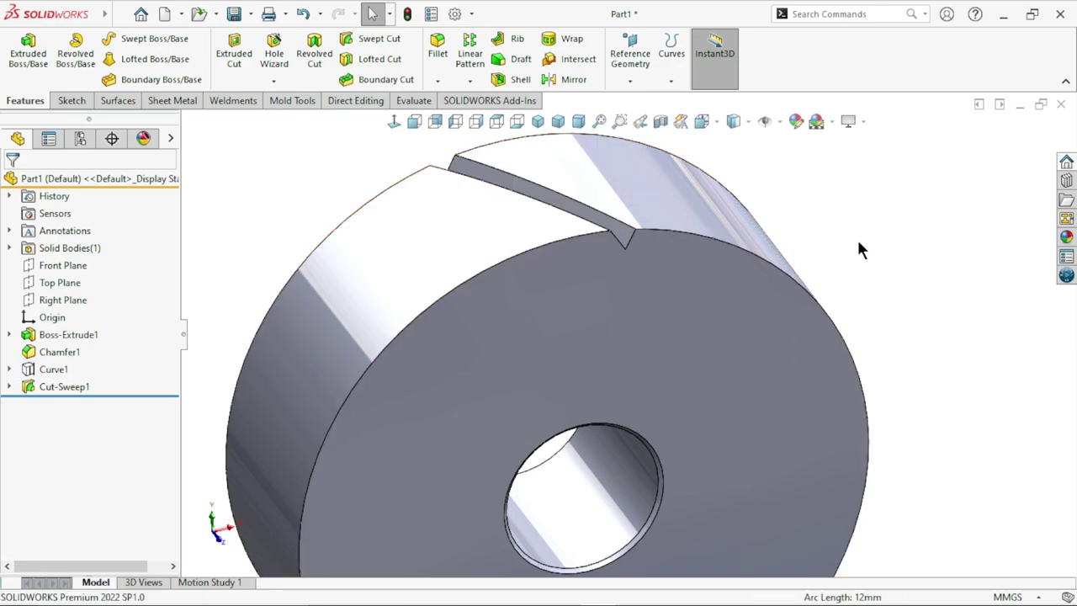
{"action": "mouse_move", "coordinate": [856, 237]}
{"action": "middle_mouse_down"}
{"action": "mouse_move", "coordinate": [816, 219]}
{"action": "mouse_move", "coordinate": [850, 224]}
{"action": "middle_mouse_up"}
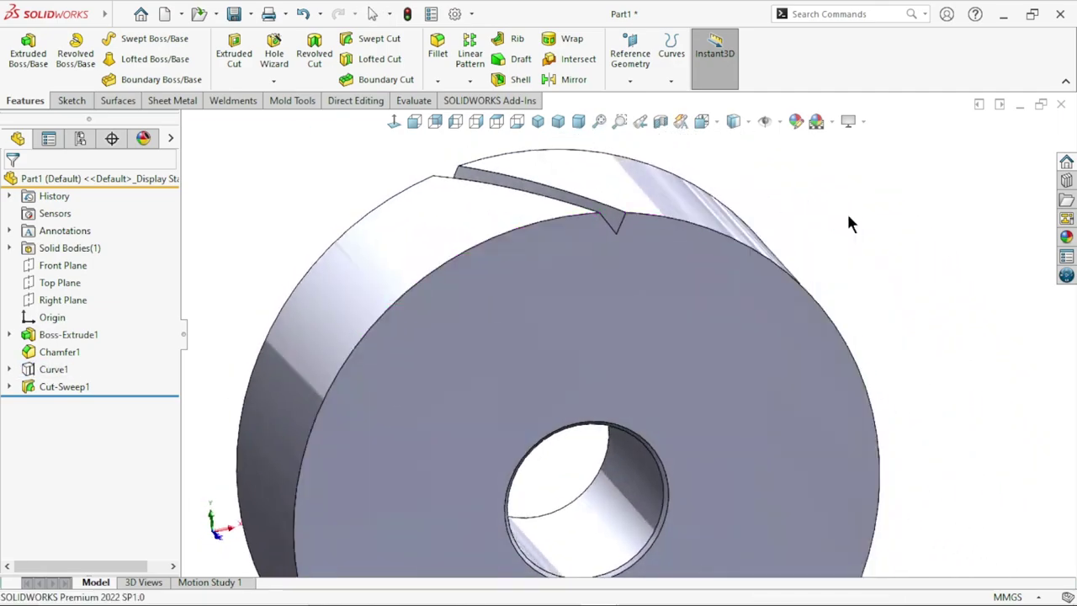
{"action": "scroll", "coordinate": [726, 399], "scroll_direction": "up", "scroll_amount": 3}
{"action": "scroll", "coordinate": [723, 391], "scroll_direction": "down", "scroll_amount": 1}
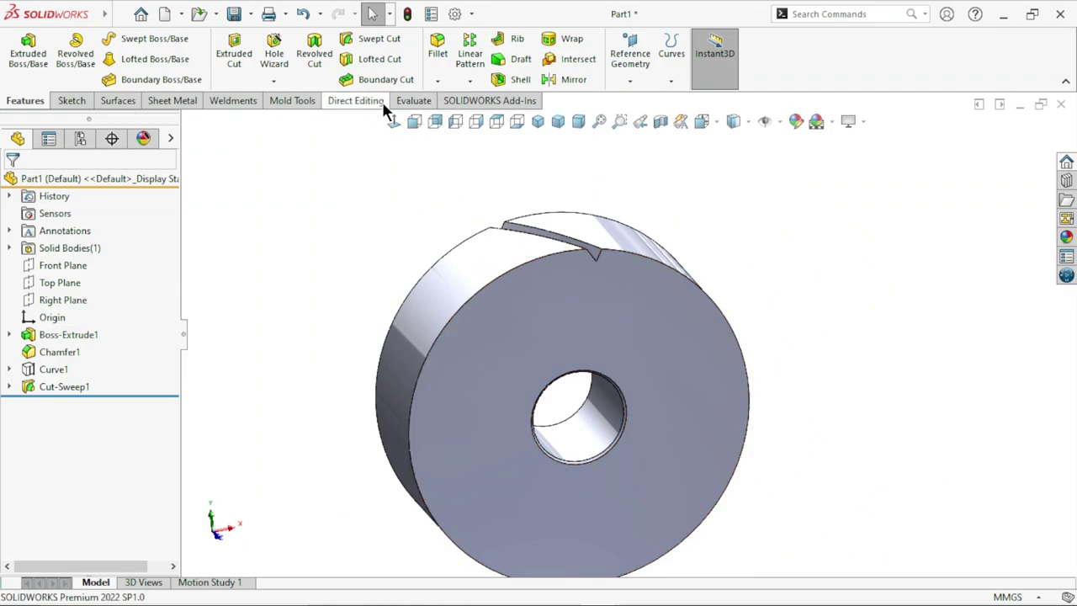
Start a circular pattern of Cut-Sweep1 about the wheel's outer cylindrical face
{"action": "left_click", "coordinate": [469, 80]}
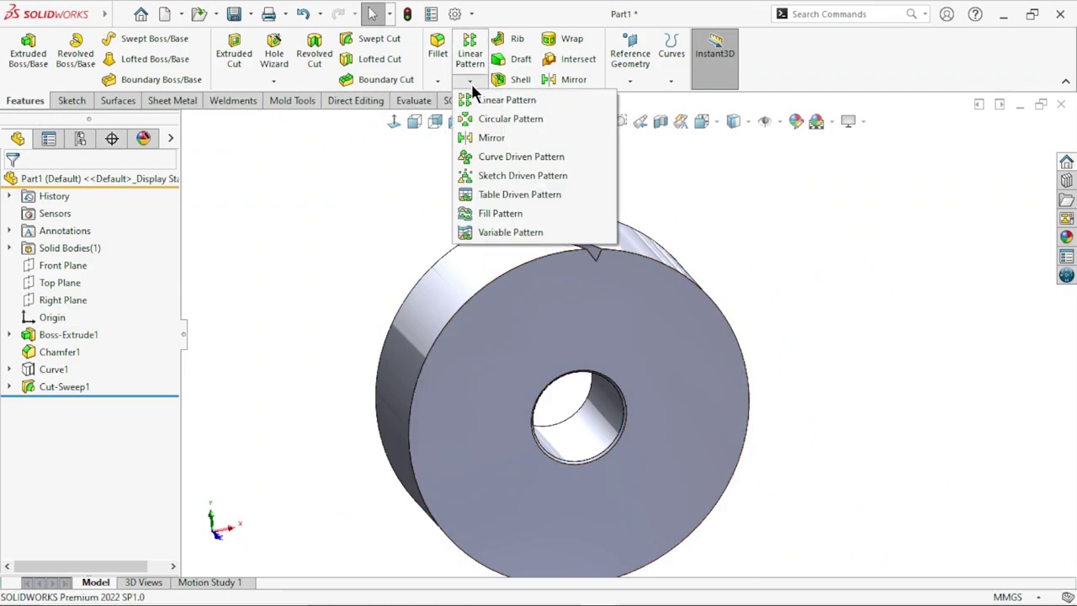
{"action": "left_click", "coordinate": [510, 118]}
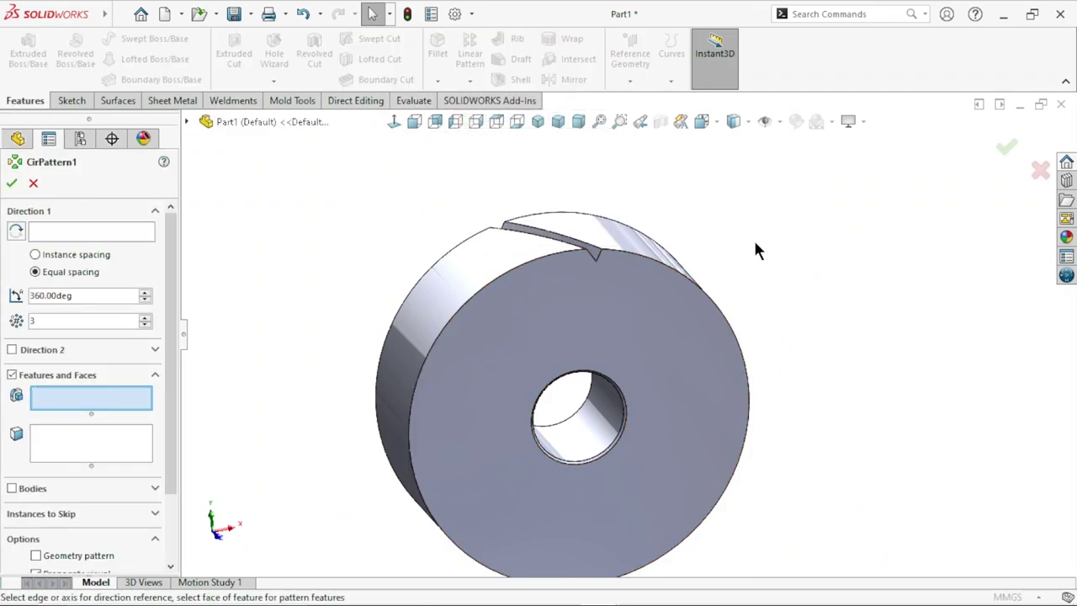
{"action": "scroll", "coordinate": [589, 353], "scroll_direction": "up", "scroll_amount": 1}
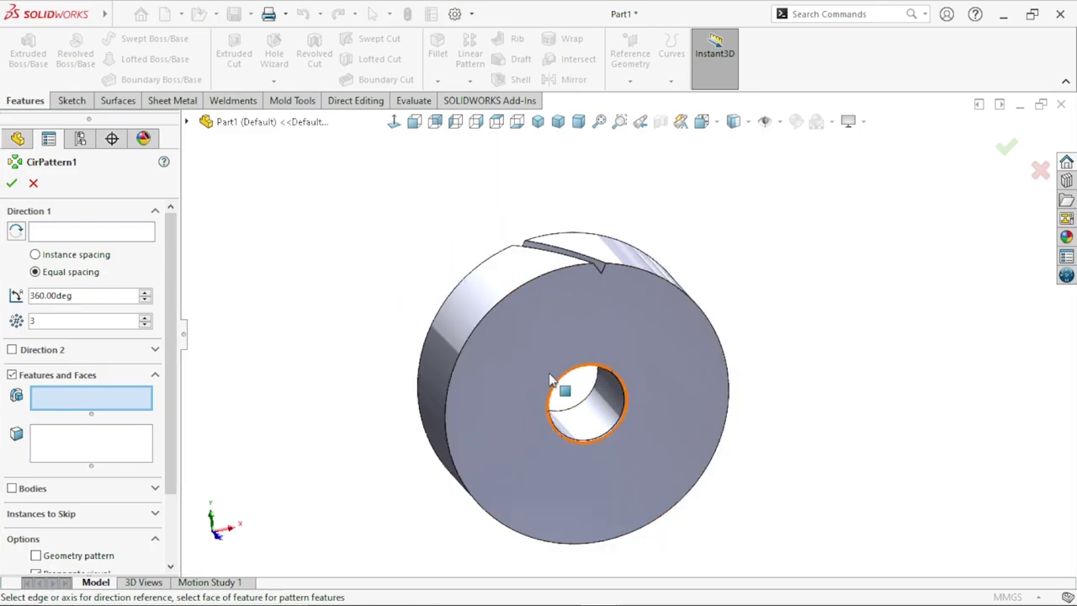
{"action": "left_click", "coordinate": [51, 234]}
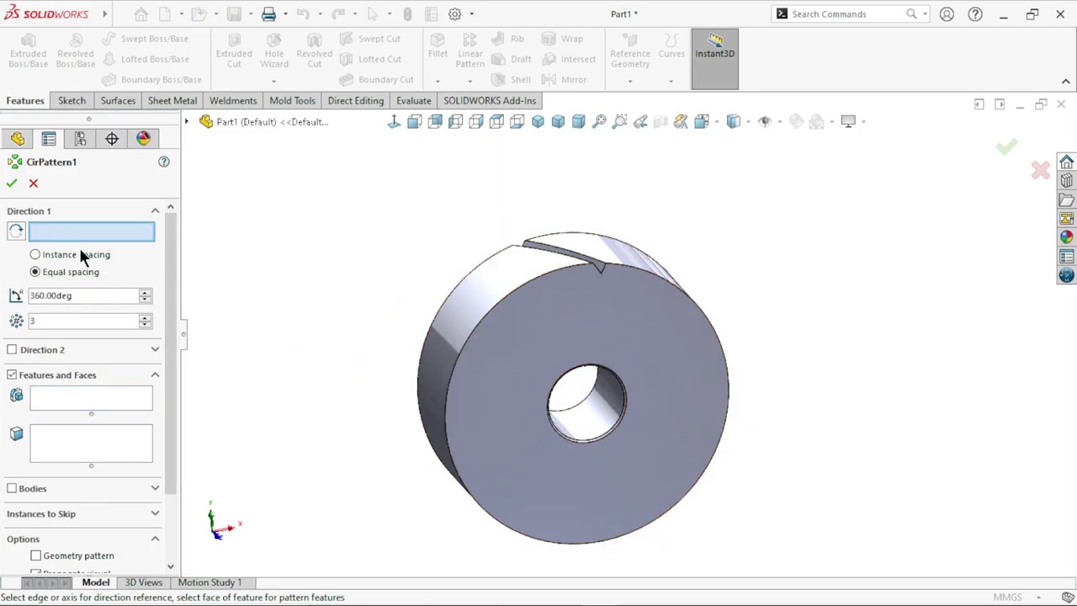
{"action": "left_click", "coordinate": [438, 350]}
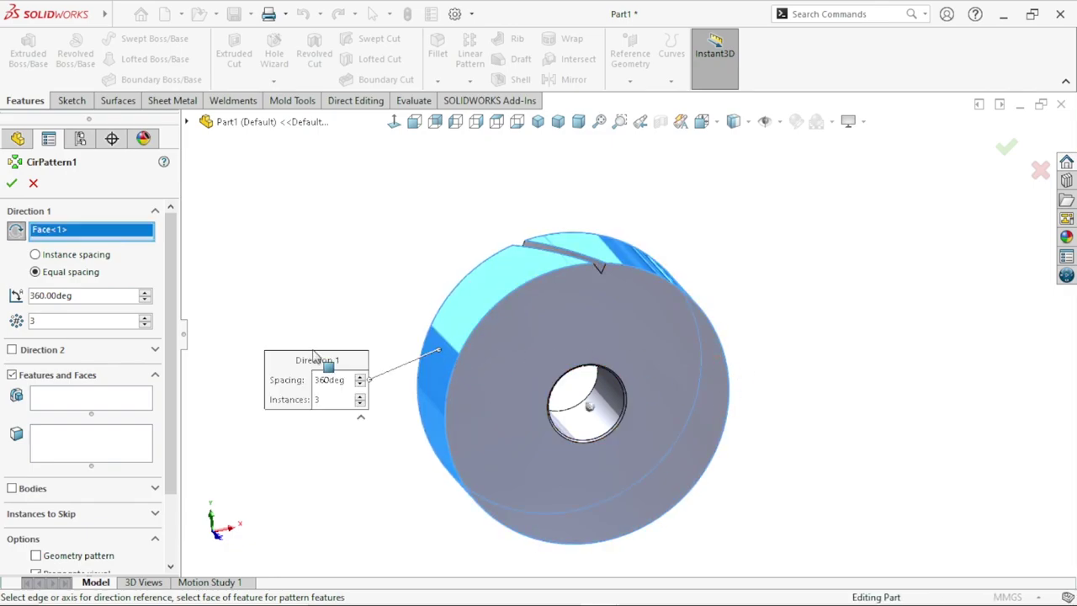
{"action": "left_click", "coordinate": [58, 404]}
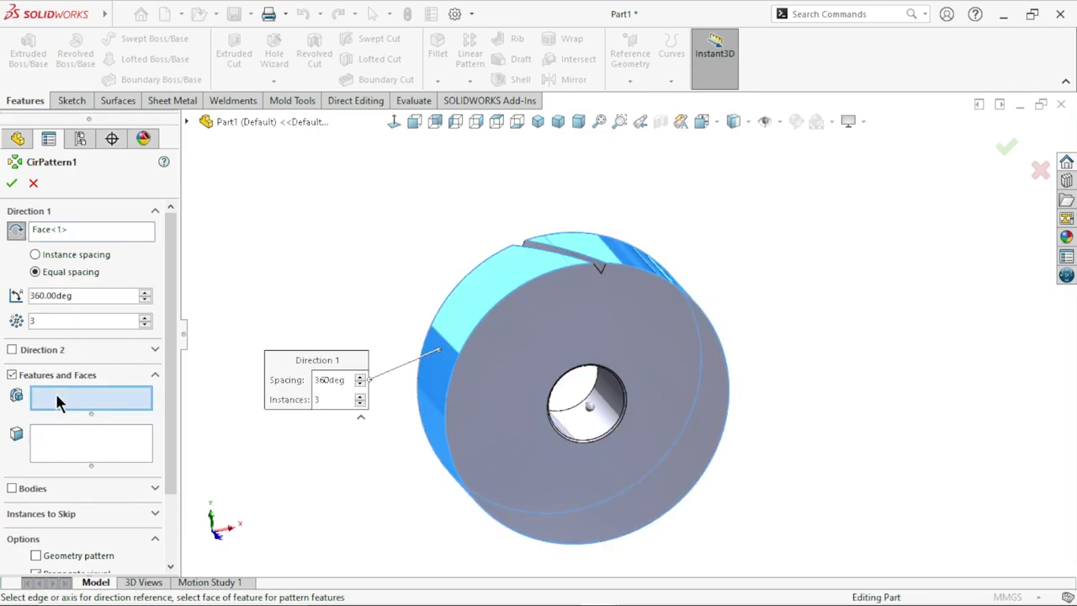
{"action": "scroll", "coordinate": [618, 292], "scroll_direction": "down", "scroll_amount": 3}
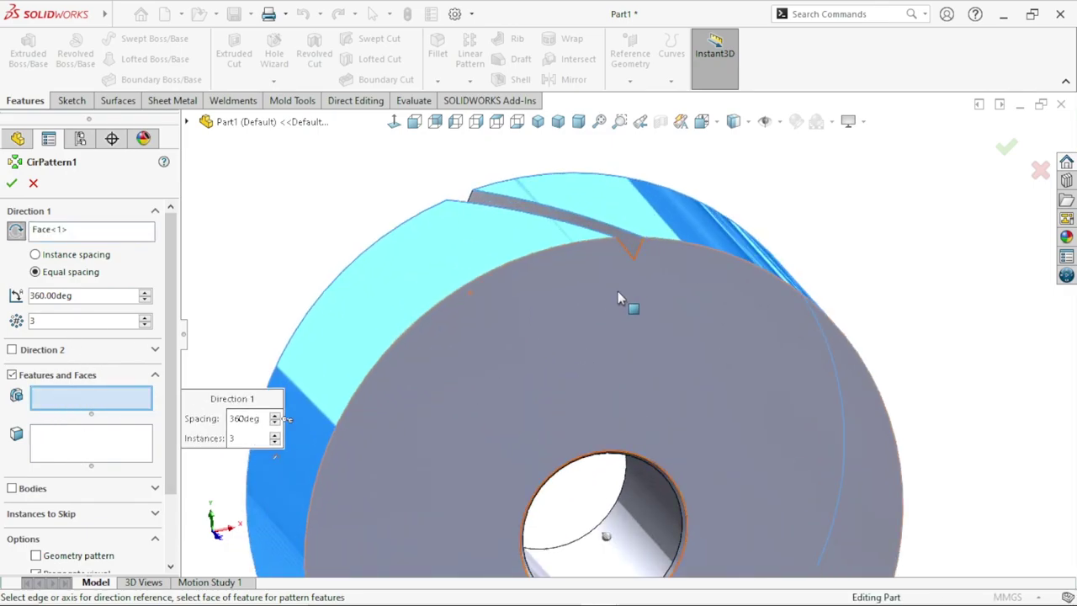
{"action": "scroll", "coordinate": [615, 294], "scroll_direction": "down", "scroll_amount": 2}
{"action": "left_click", "coordinate": [634, 249]}
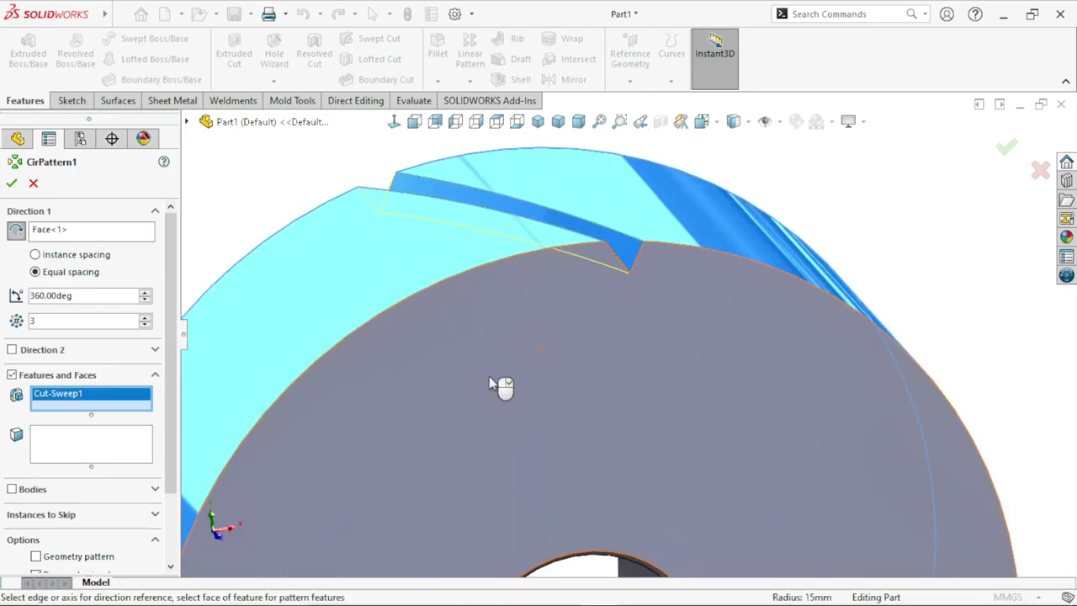
Set the pattern to 70 equally spaced instances over 360°
{"action": "scroll", "coordinate": [589, 445], "scroll_direction": "up", "scroll_amount": 2}
{"action": "scroll", "coordinate": [618, 452], "scroll_direction": "up", "scroll_amount": 2}
{"action": "scroll", "coordinate": [662, 462], "scroll_direction": "up", "scroll_amount": 1}
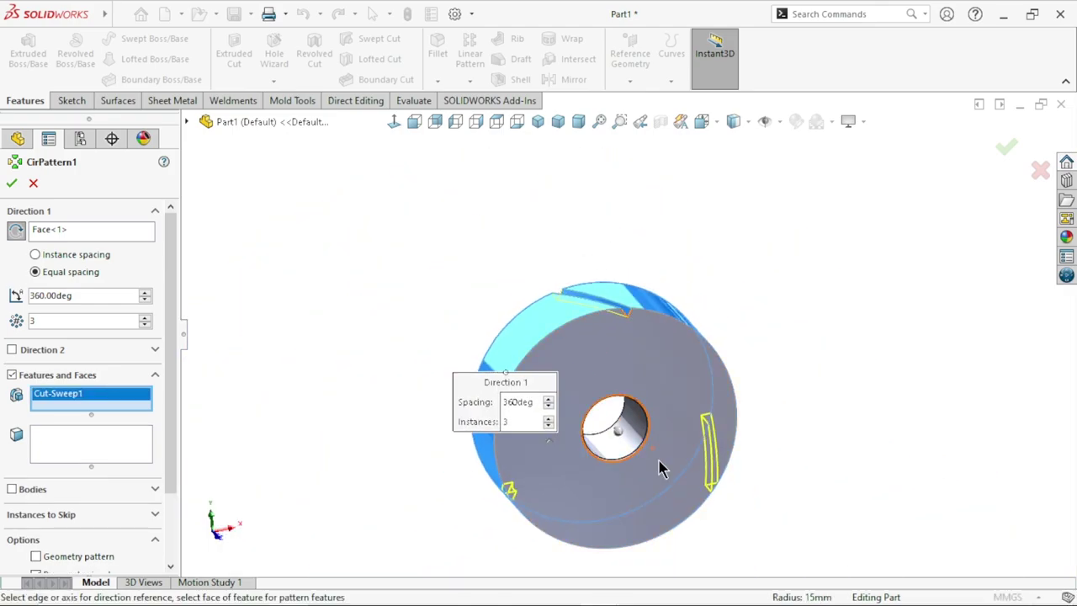
{"action": "left_click_drag", "start_coordinate": [413, 378], "coordinate": [310, 258]}
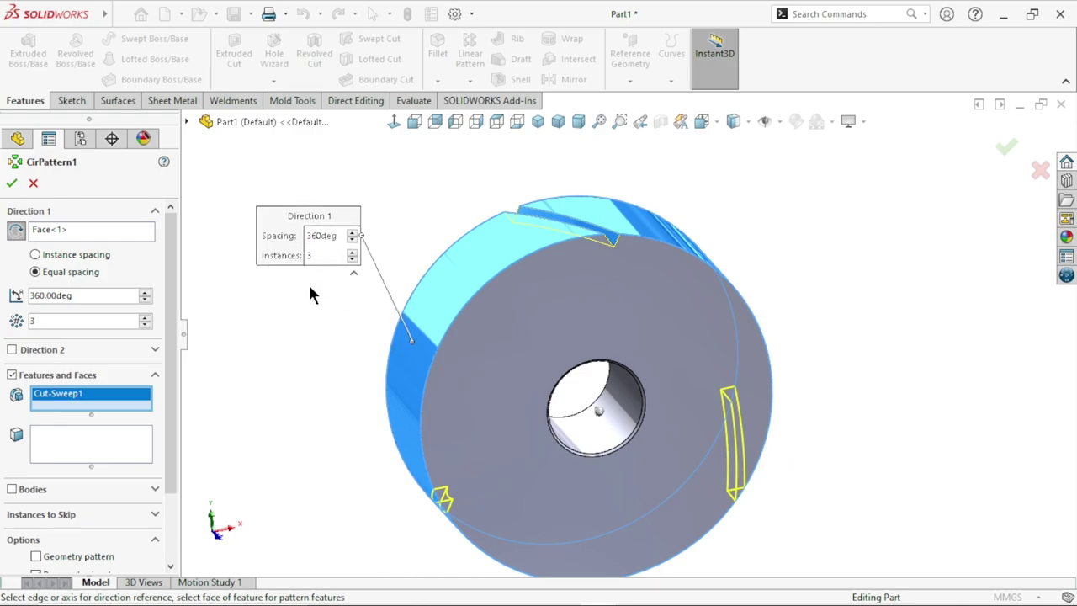
{"action": "double_click", "coordinate": [38, 320]}
{"action": "type", "text": "70"}
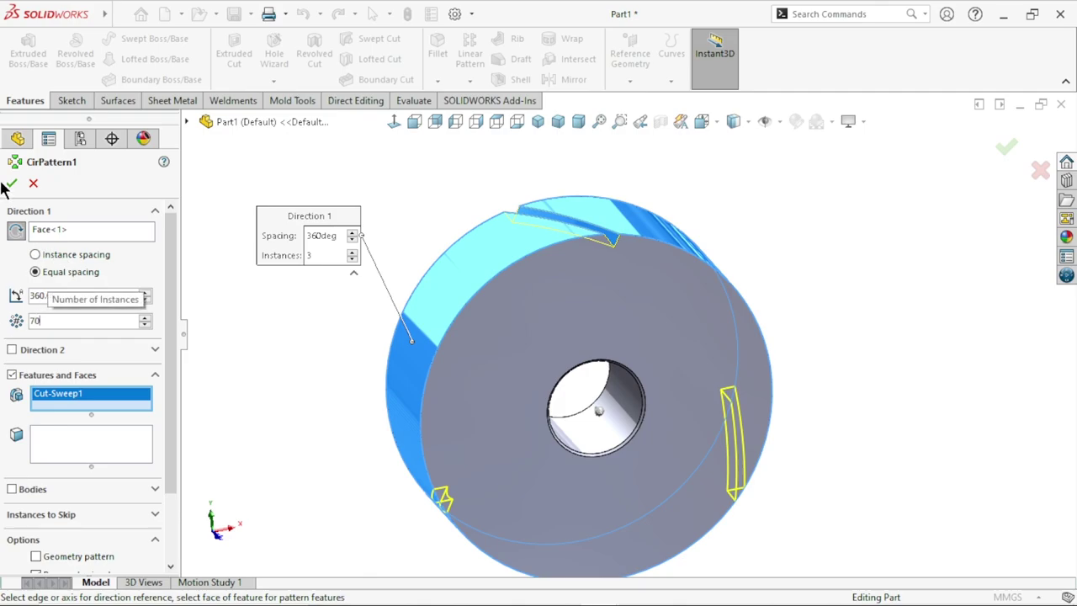
{"action": "scroll", "coordinate": [620, 385], "scroll_direction": "down", "scroll_amount": 2}
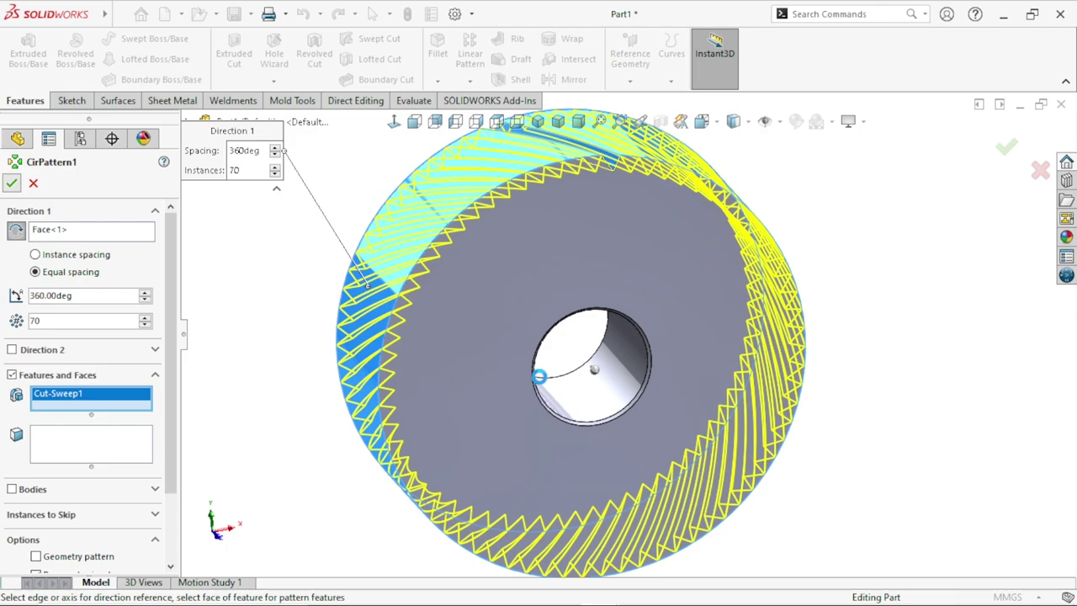
Confirm the 70-groove circular pattern and orbit to view the whole wheel
{"action": "key", "text": "Return"}
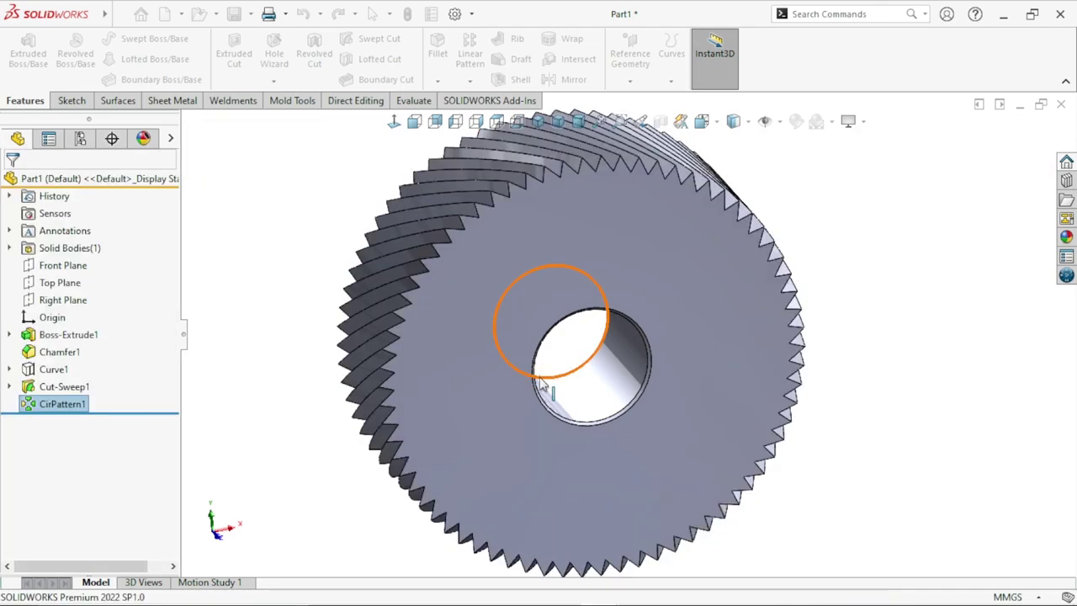
{"action": "scroll", "coordinate": [755, 409], "scroll_direction": "up", "scroll_amount": 3}
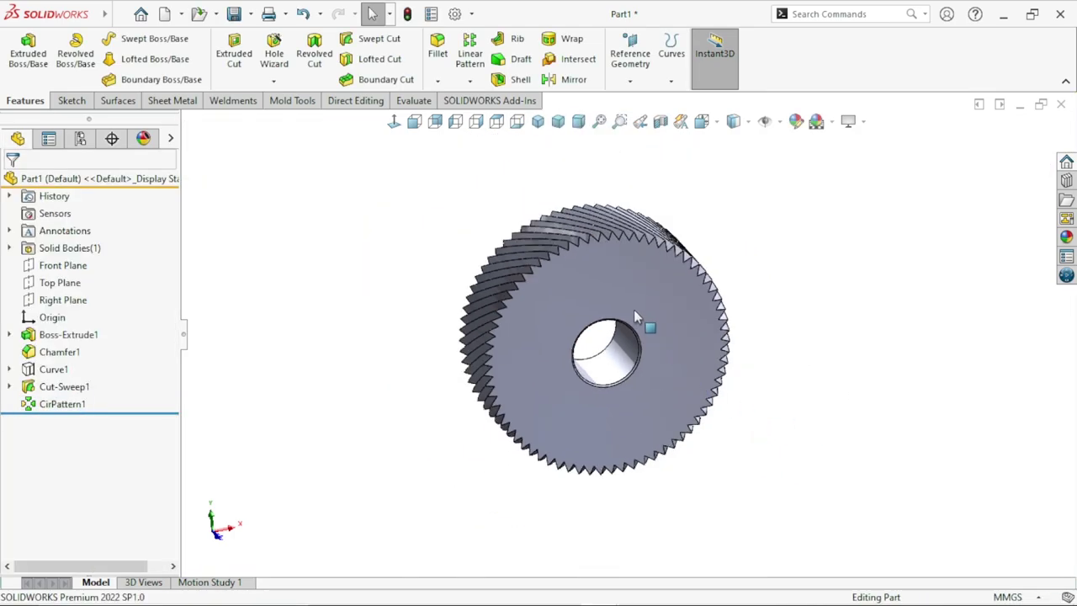
{"action": "middle_click_drag", "start_coordinate": [634, 310], "coordinate": [1042, 229]}
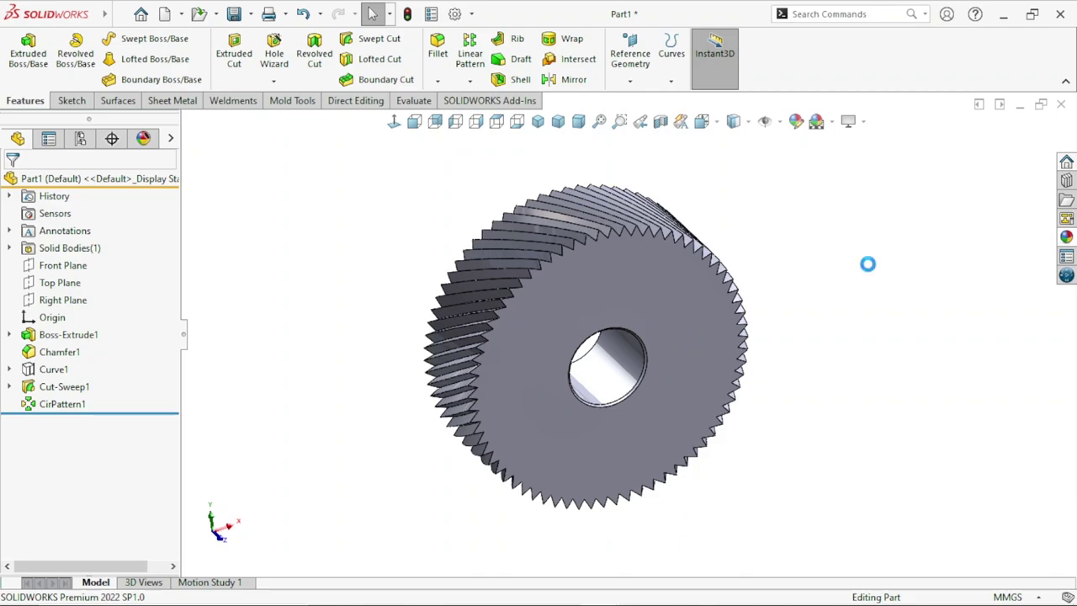
Apply the carbon steel appearance from the Metal library, then turn the wheel face-on
{"action": "left_click", "coordinate": [921, 151]}
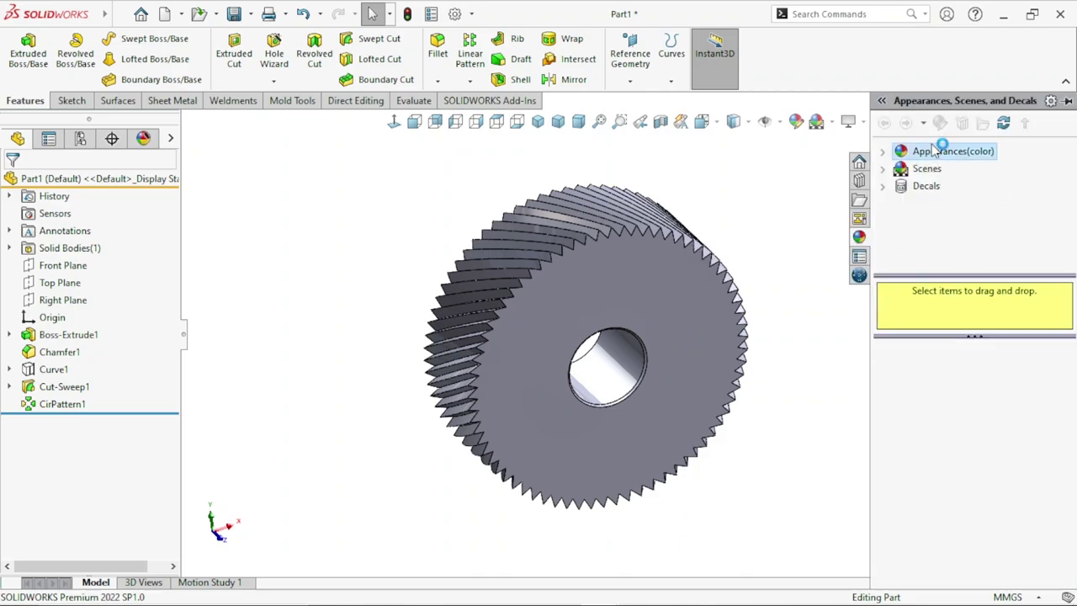
{"action": "left_click", "coordinate": [936, 188]}
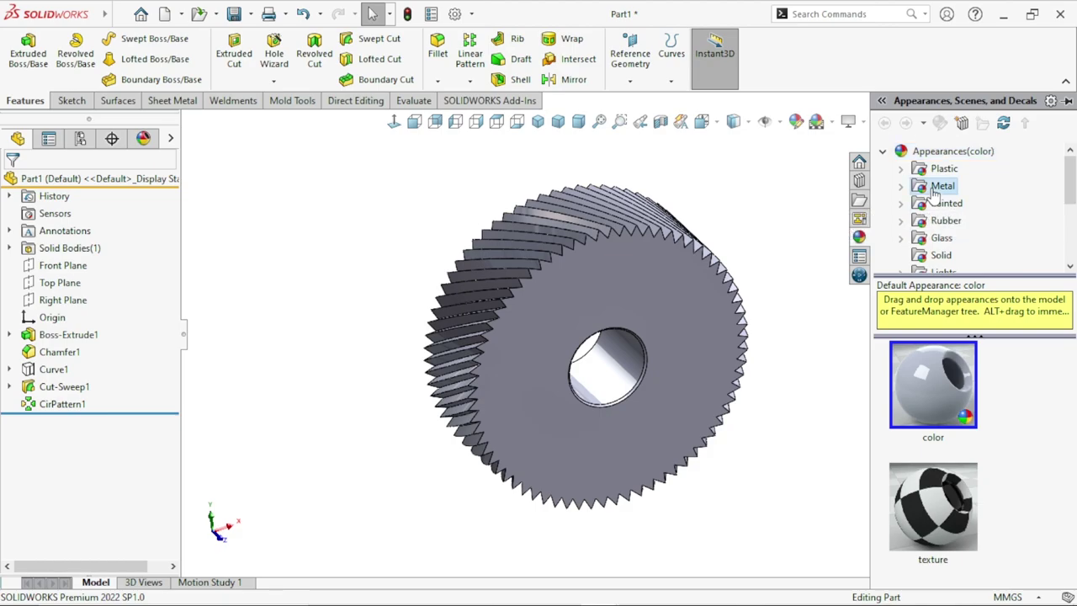
{"action": "double_click", "coordinate": [934, 191]}
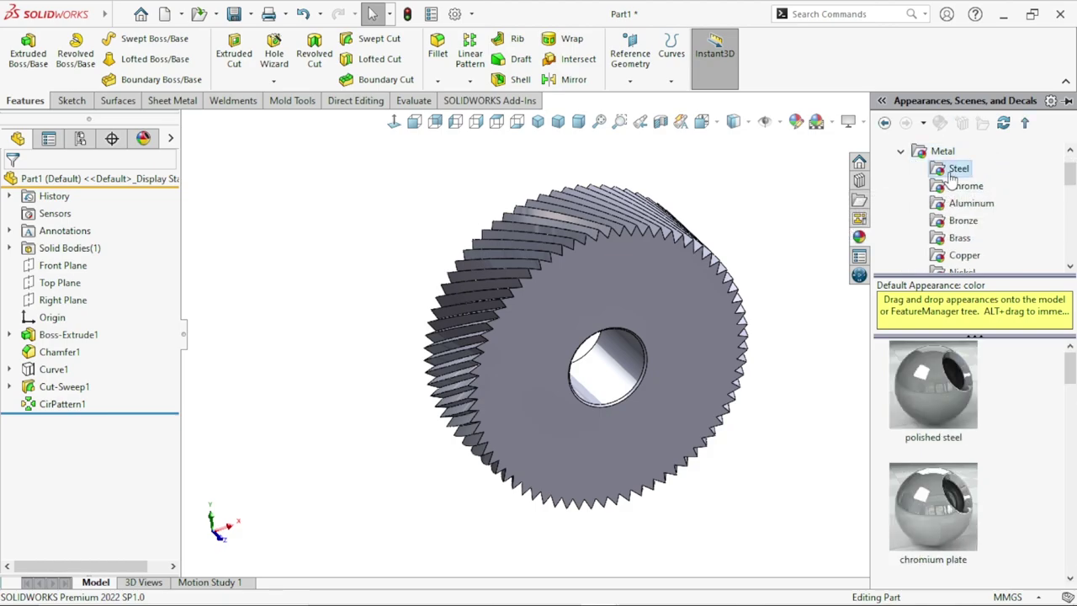
{"action": "left_click_drag", "start_coordinate": [1072, 371], "coordinate": [1070, 450]}
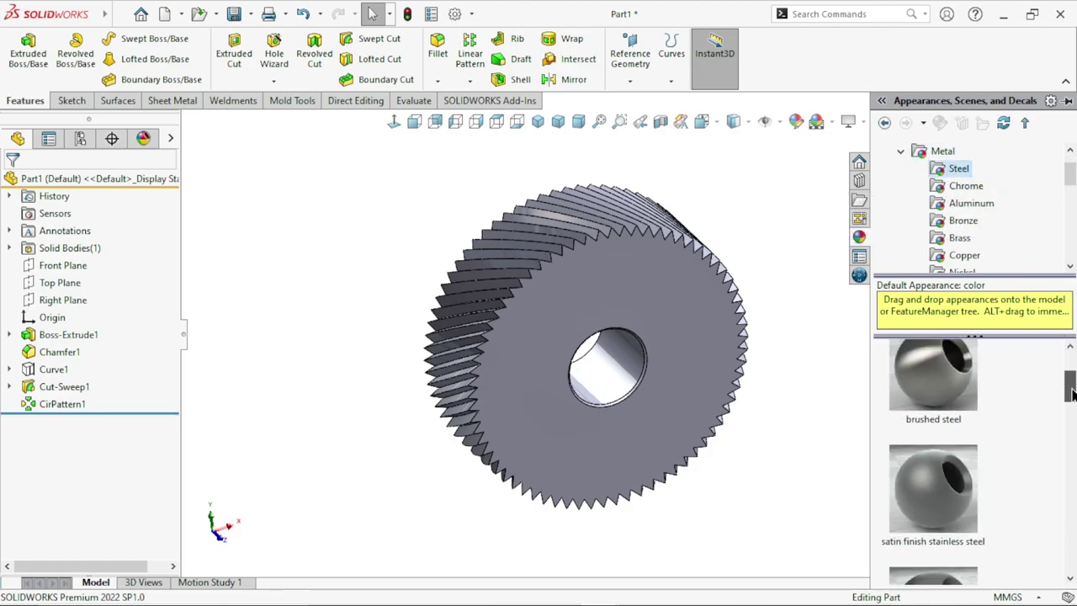
{"action": "scroll", "coordinate": [980, 429], "scroll_direction": "down", "scroll_amount": 1}
{"action": "scroll", "coordinate": [981, 429], "scroll_direction": "down", "scroll_amount": 1}
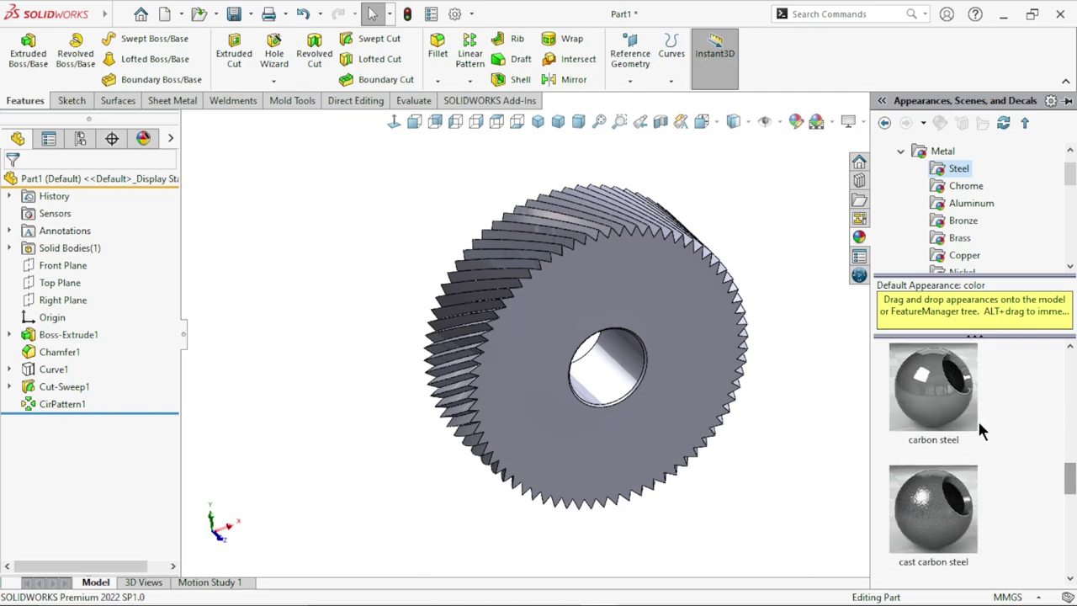
{"action": "double_click", "coordinate": [965, 412]}
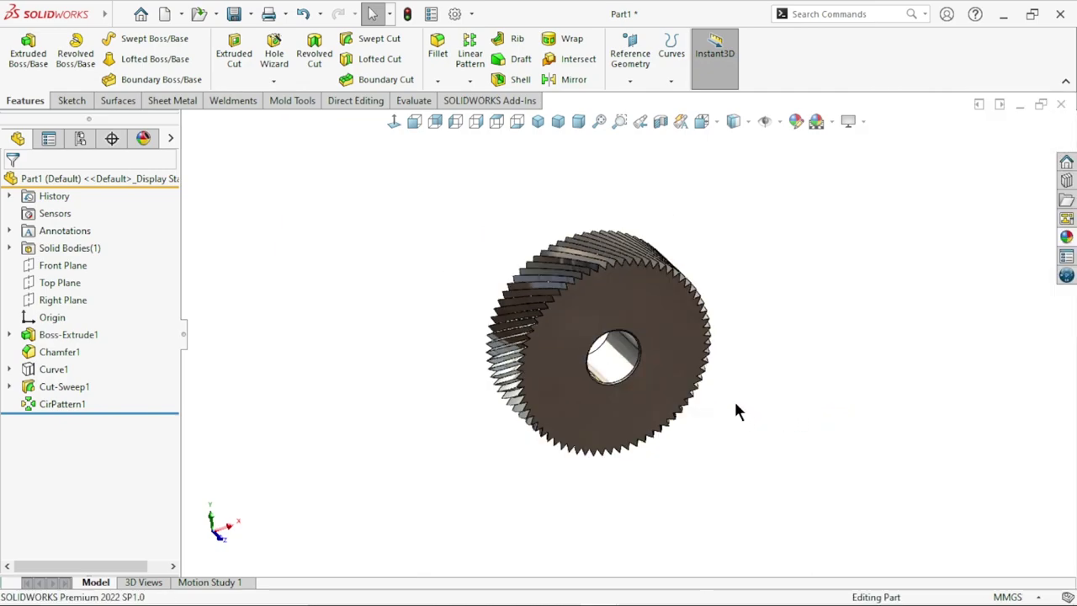
{"action": "middle_click_drag", "start_coordinate": [683, 345], "coordinate": [438, 367]}
{"action": "middle_click_drag", "start_coordinate": [497, 375], "coordinate": [700, 370]}
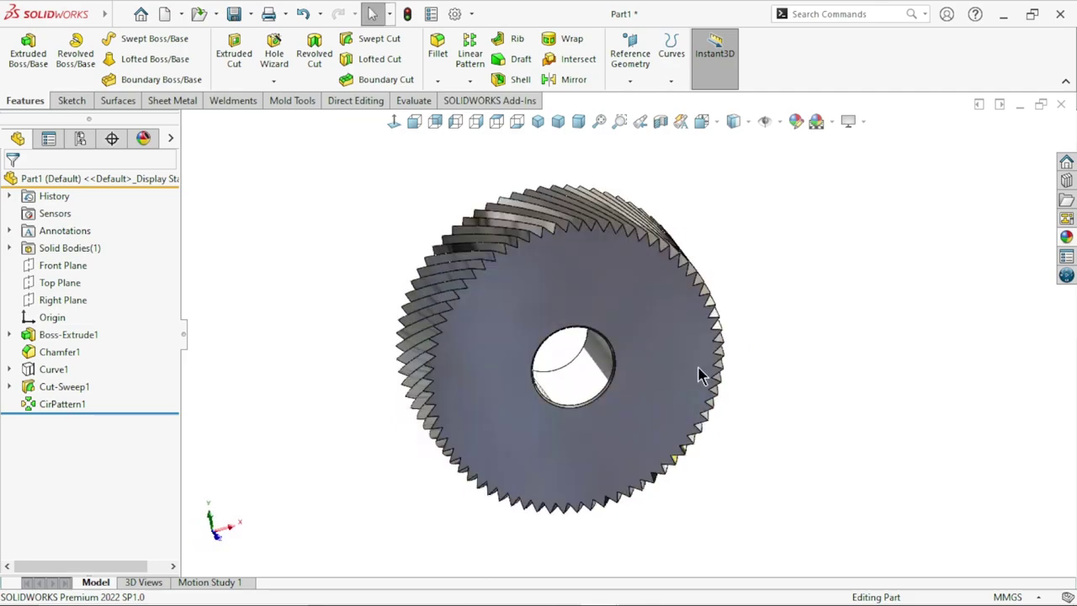
Save the part into the Adjustable Knurling tool folder, changing the name Part1 to Part7
{"action": "left_click", "coordinate": [229, 16]}
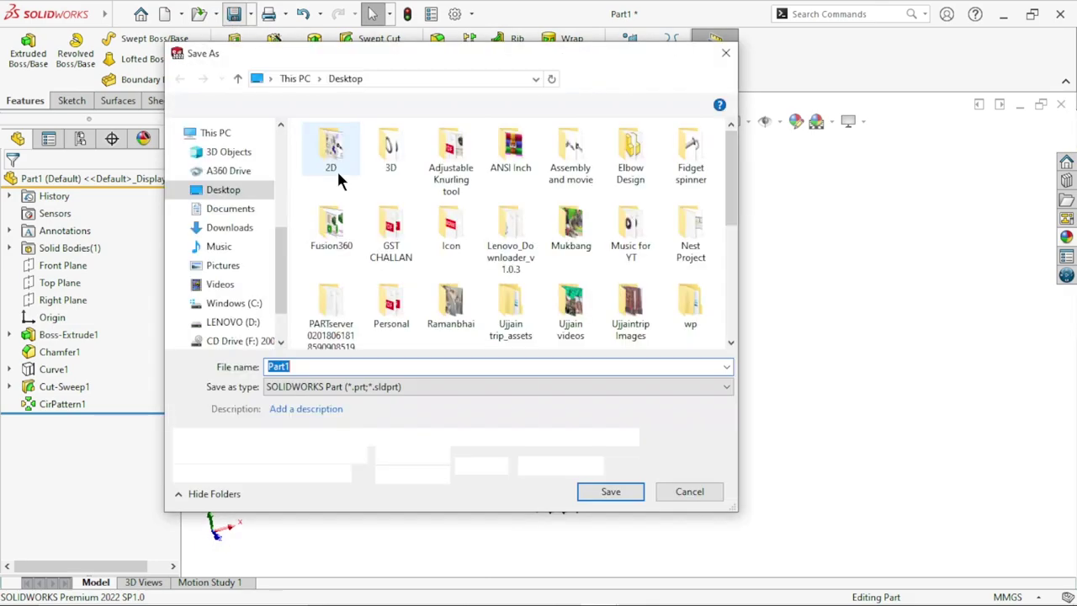
{"action": "double_click", "coordinate": [461, 172]}
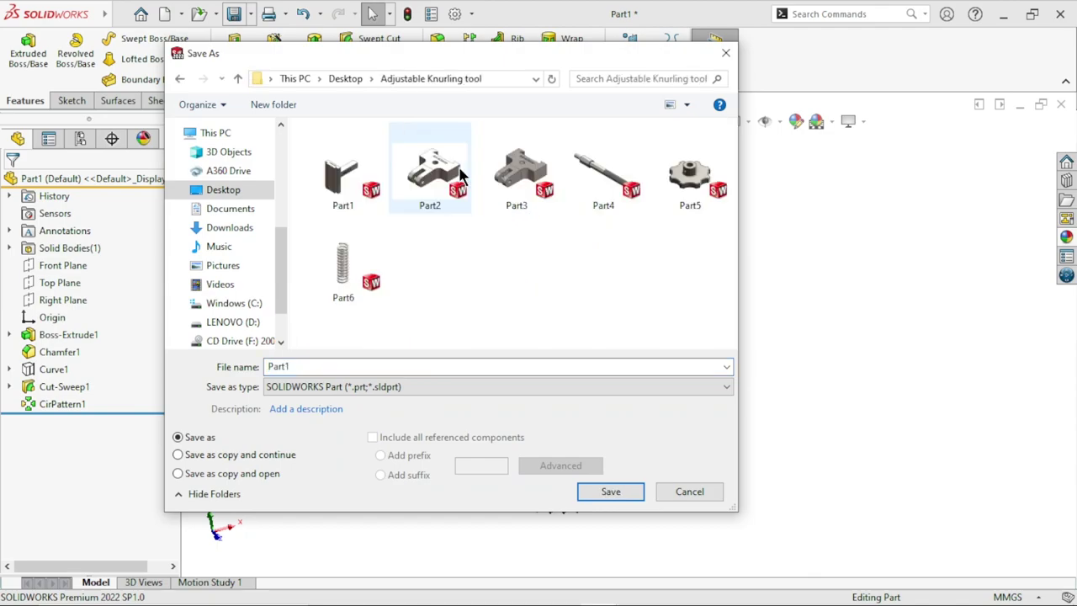
{"action": "left_click", "coordinate": [337, 368]}
{"action": "double_click", "coordinate": [301, 368]}
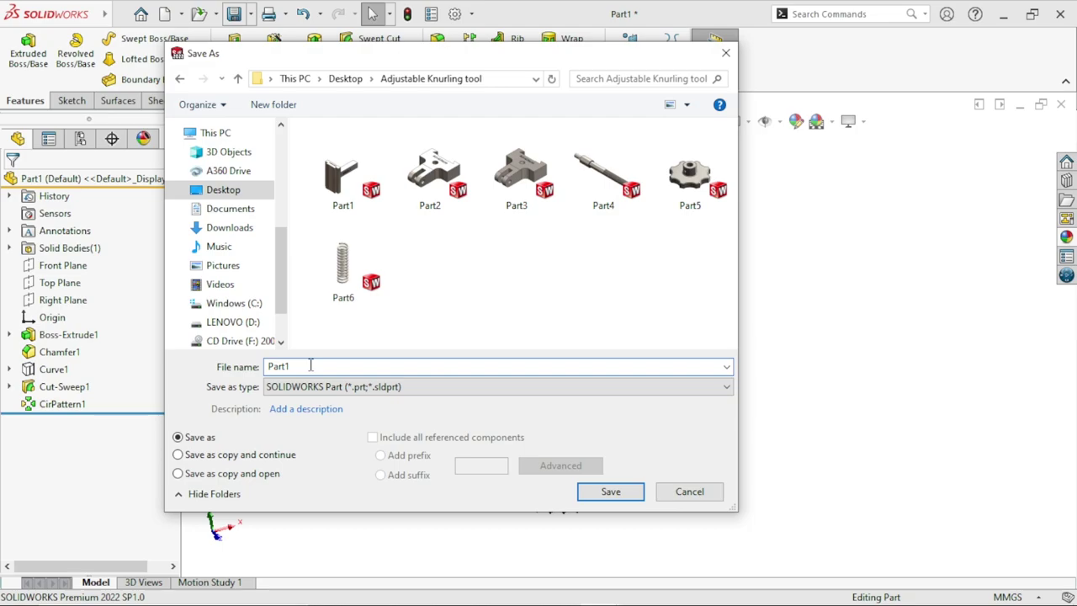
{"action": "key", "text": "BackSpace"}
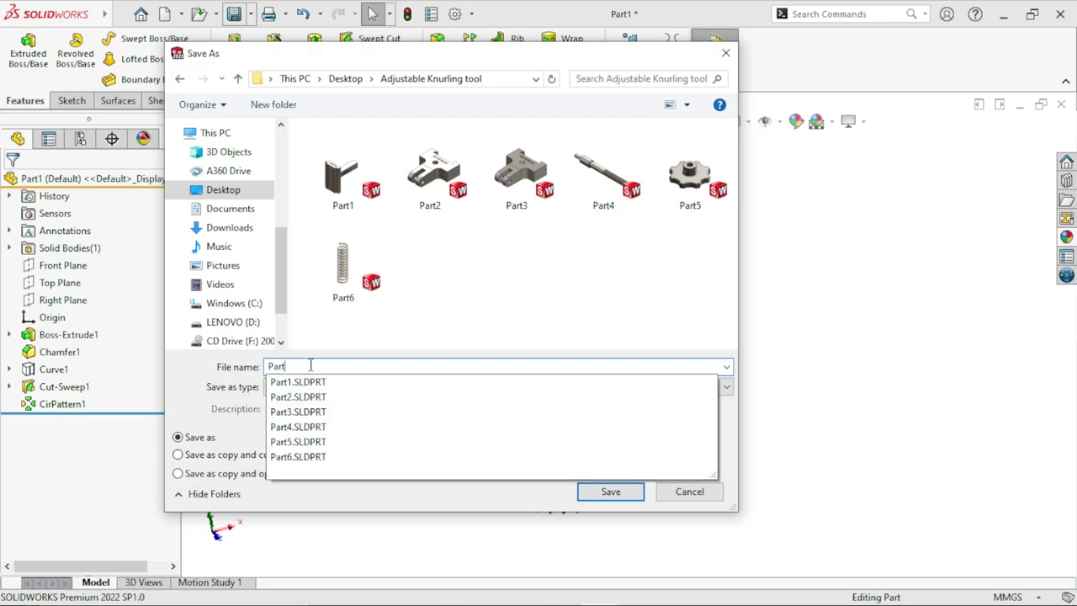
{"action": "type", "text": "7"}
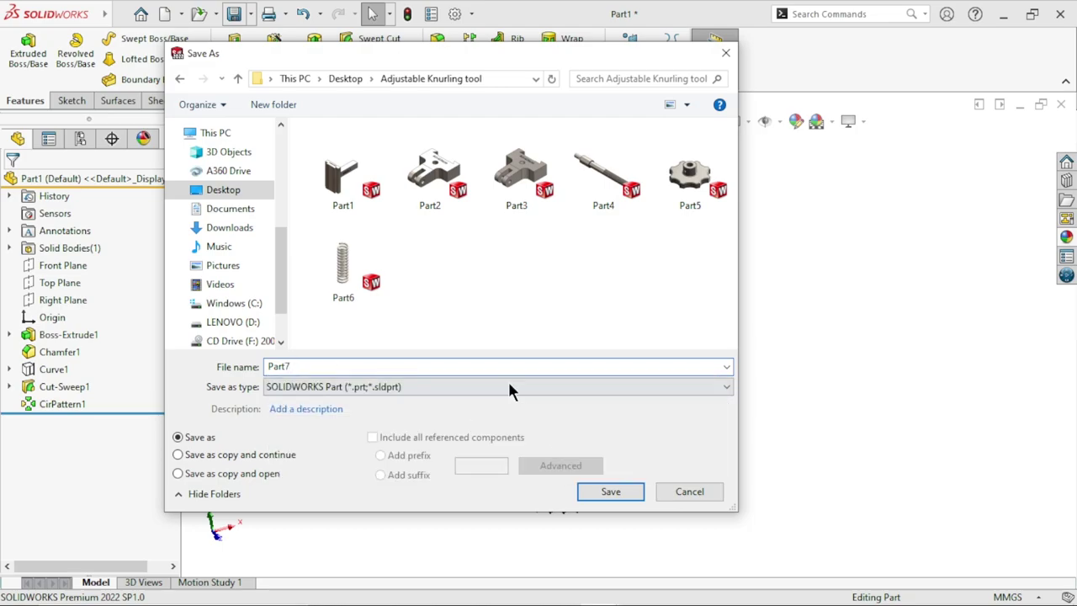
{"action": "left_click", "coordinate": [599, 495]}
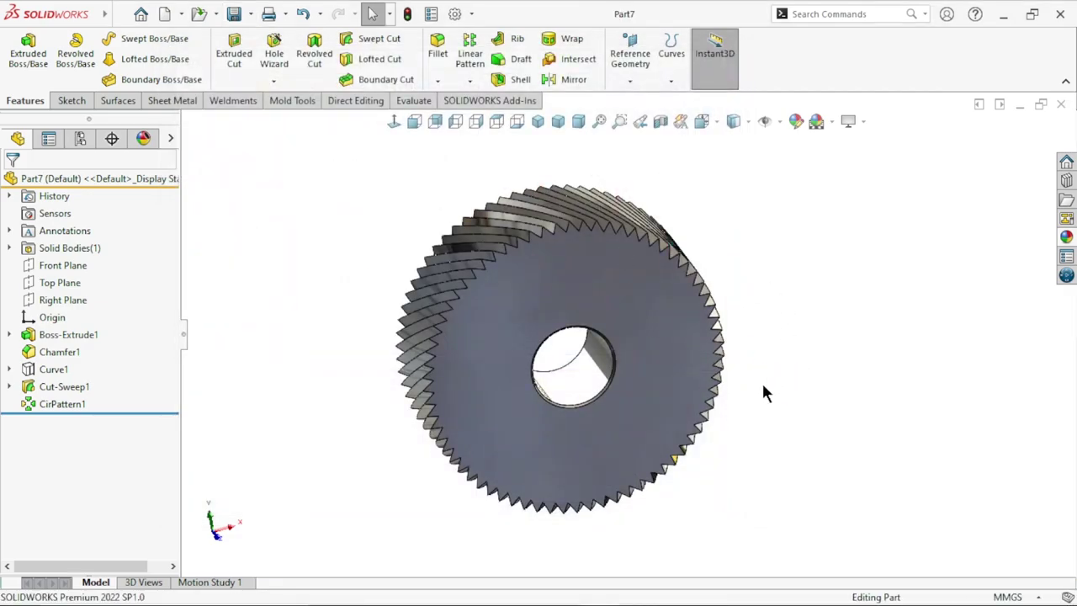
Orbit to inspect the teeth on both sides, then expand Curve1 to show Sketch2
{"action": "mouse_move", "coordinate": [759, 388]}
{"action": "middle_mouse_down"}
{"action": "mouse_move", "coordinate": [747, 315]}
{"action": "mouse_move", "coordinate": [736, 393]}
{"action": "middle_mouse_up"}
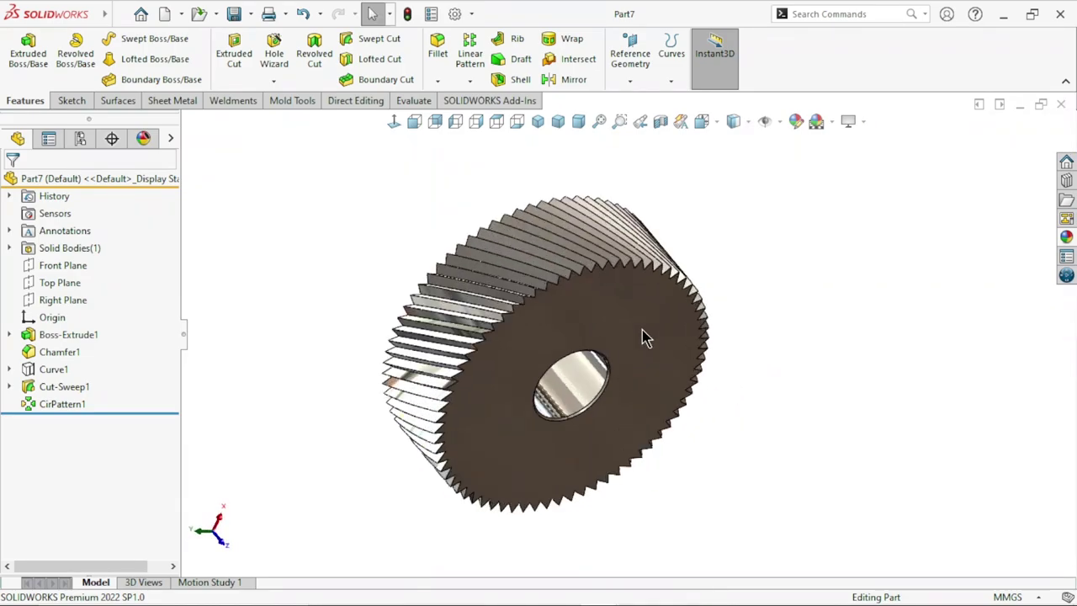
{"action": "middle_click_drag", "start_coordinate": [770, 359], "coordinate": [572, 294]}
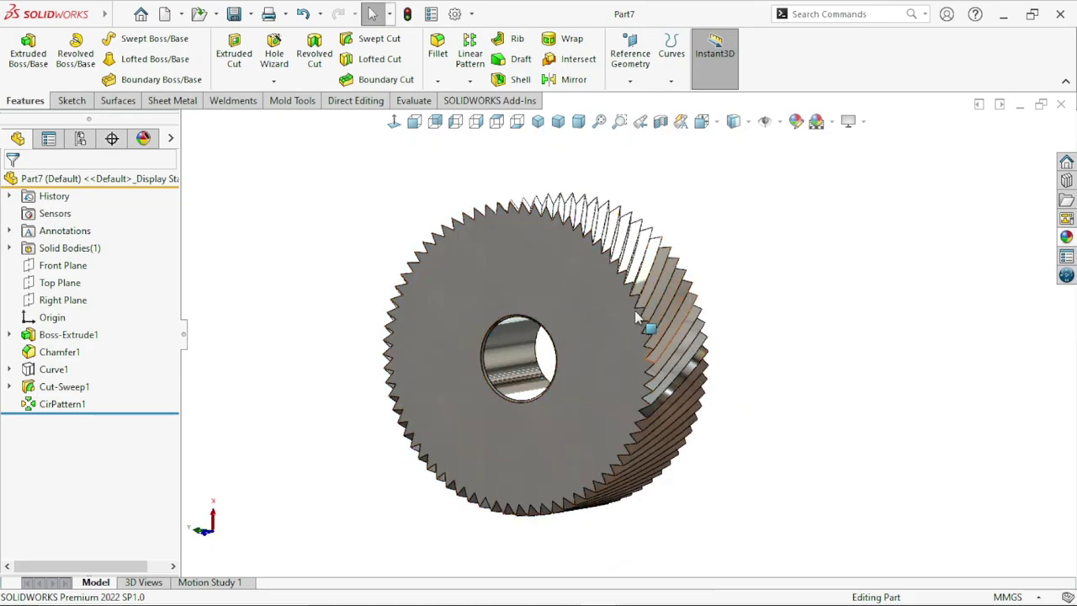
{"action": "mouse_move", "coordinate": [752, 355]}
{"action": "middle_mouse_down"}
{"action": "mouse_move", "coordinate": [799, 392]}
{"action": "mouse_move", "coordinate": [456, 282]}
{"action": "middle_mouse_up"}
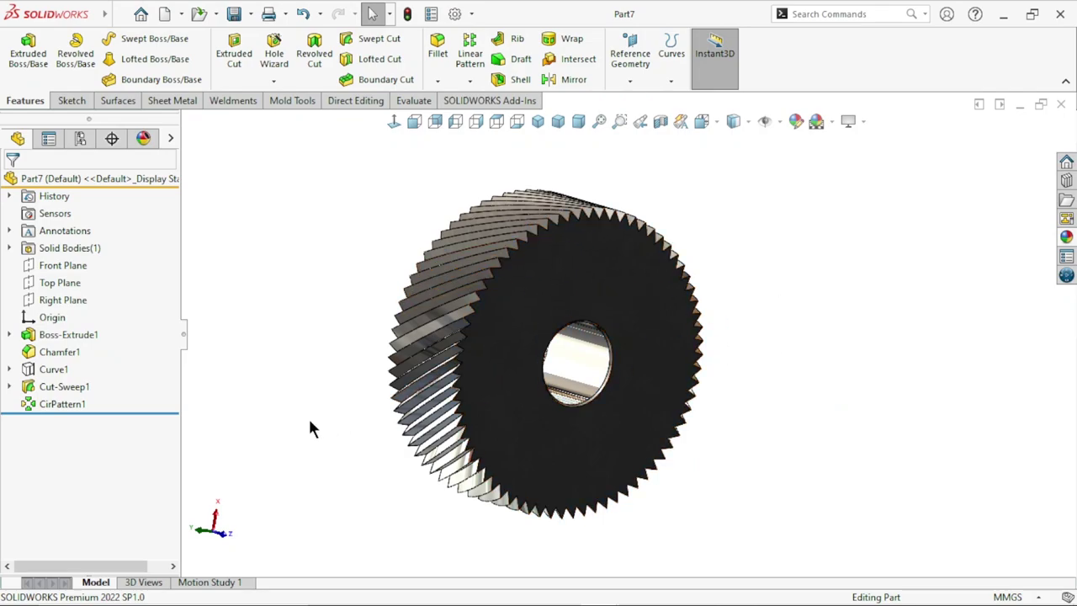
{"action": "left_click", "coordinate": [10, 370]}
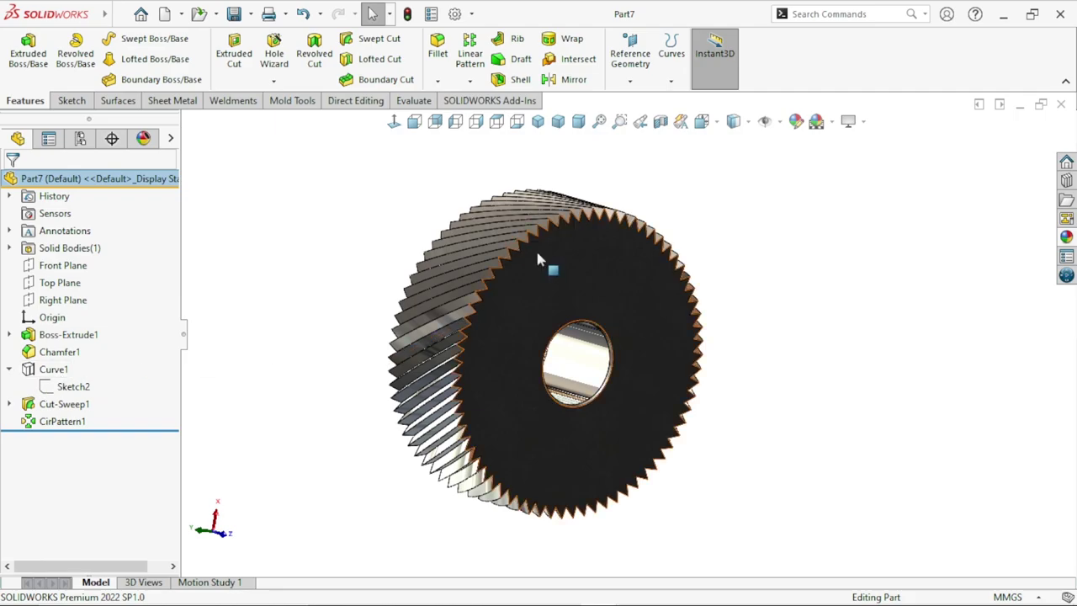
Edit Sketch2, delete its 30° angle, and swing the line's lower end left of the centreline
{"action": "left_click", "coordinate": [48, 387]}
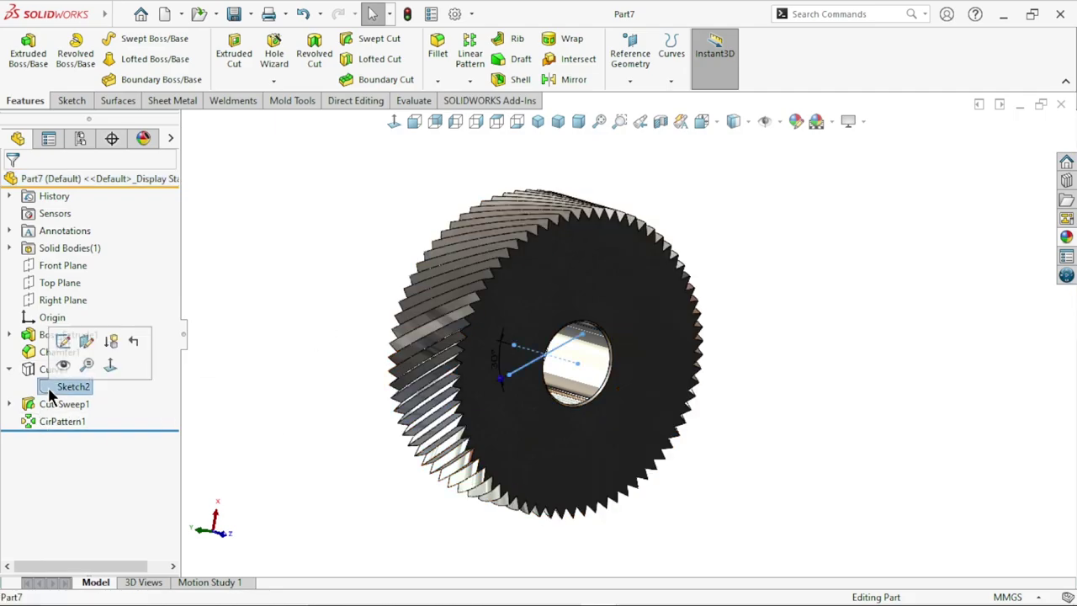
{"action": "left_click", "coordinate": [62, 346]}
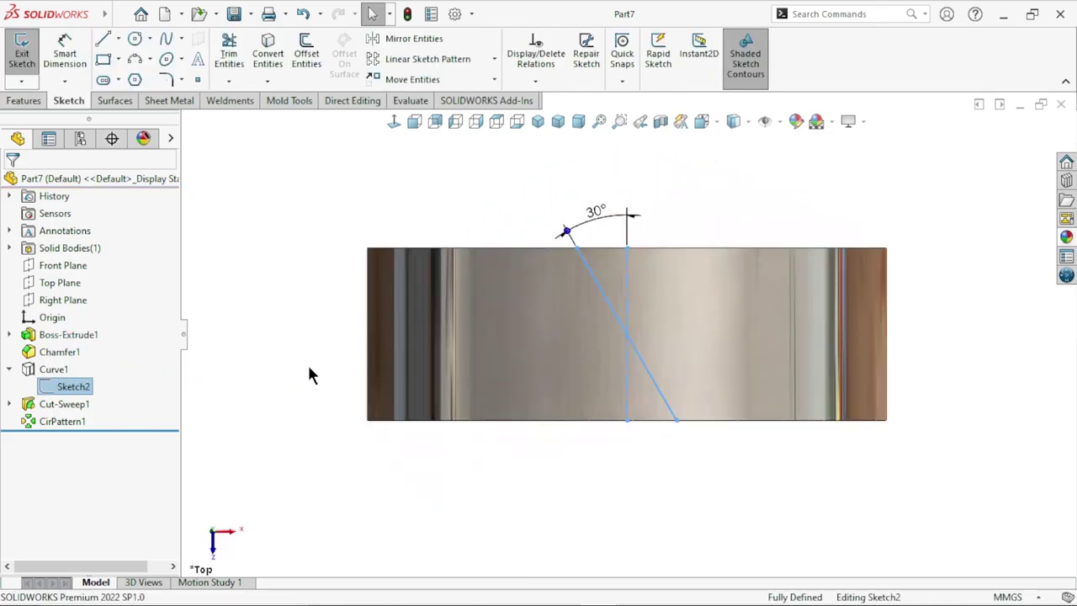
{"action": "left_click", "coordinate": [591, 221]}
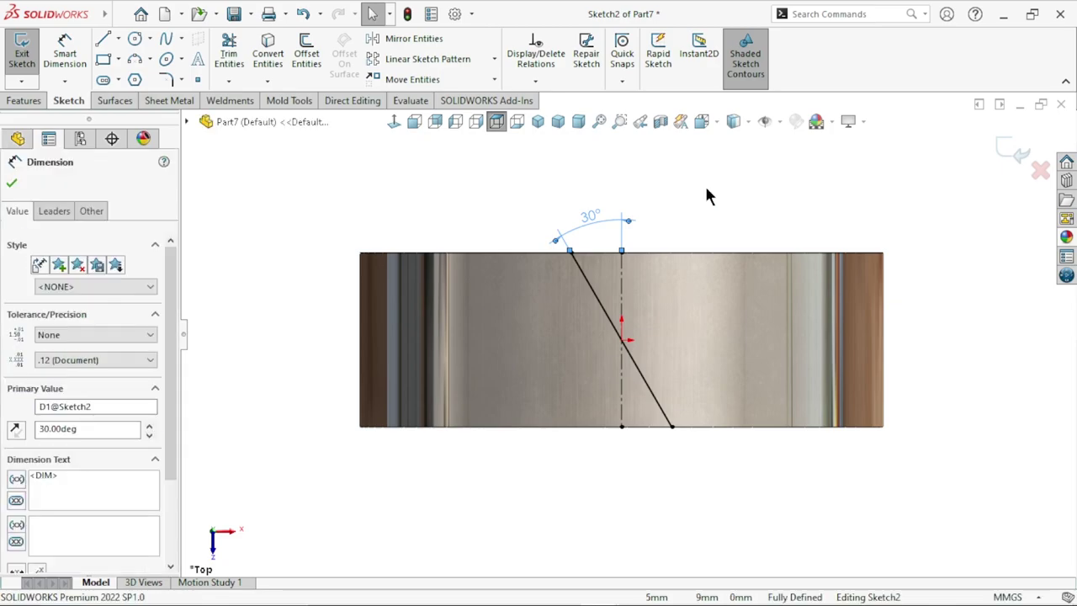
{"action": "key", "text": "Delete"}
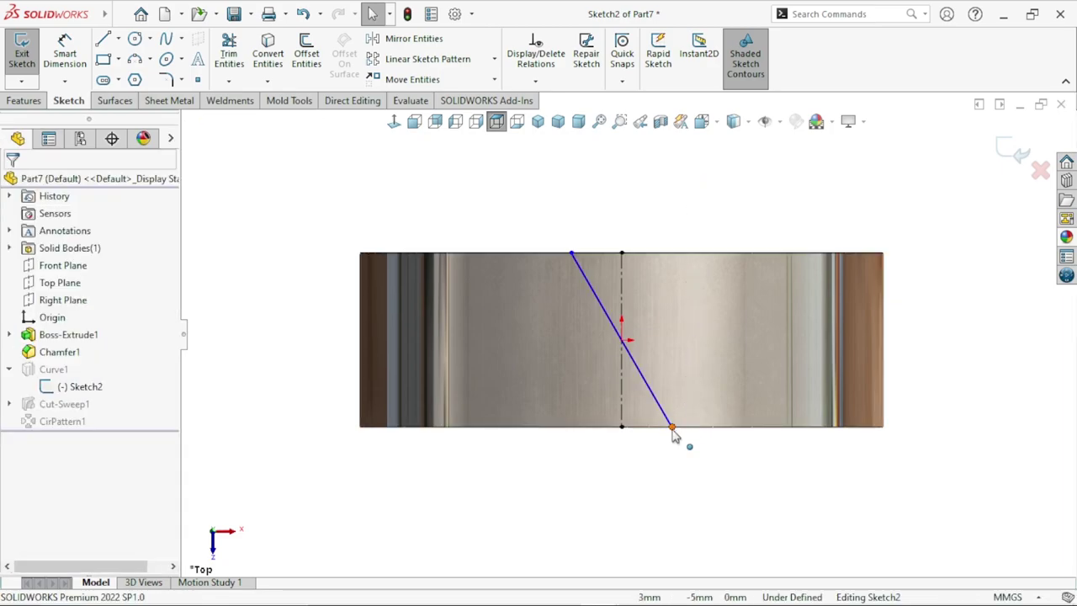
{"action": "left_click_drag", "start_coordinate": [672, 429], "coordinate": [578, 441]}
Dimension the centreline-to-line angle at 30° and exit the sketch to rebuild
{"action": "left_click", "coordinate": [50, 72]}
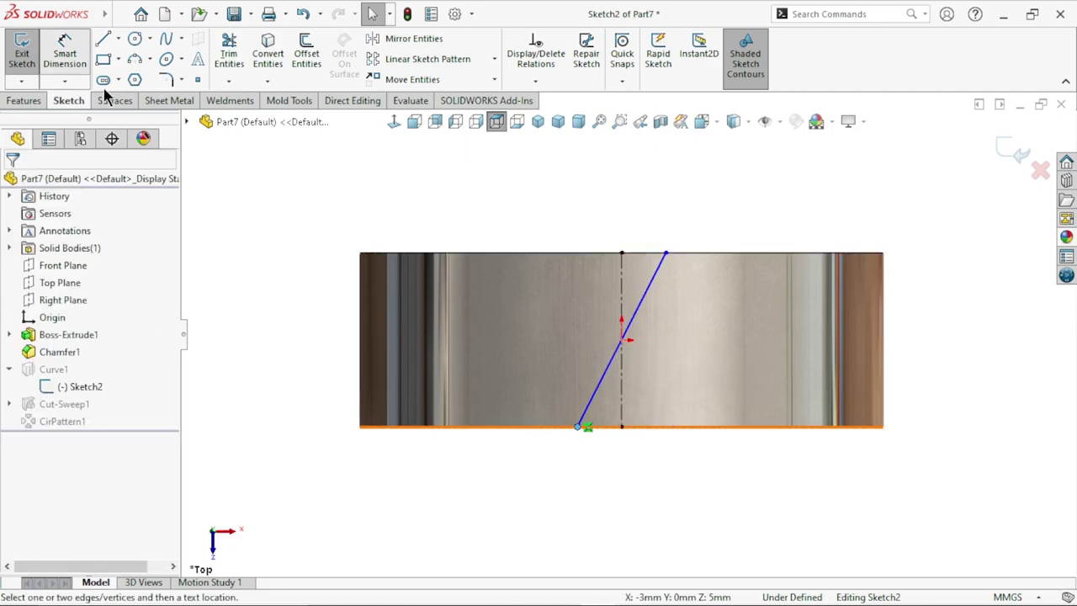
{"action": "left_click", "coordinate": [622, 279]}
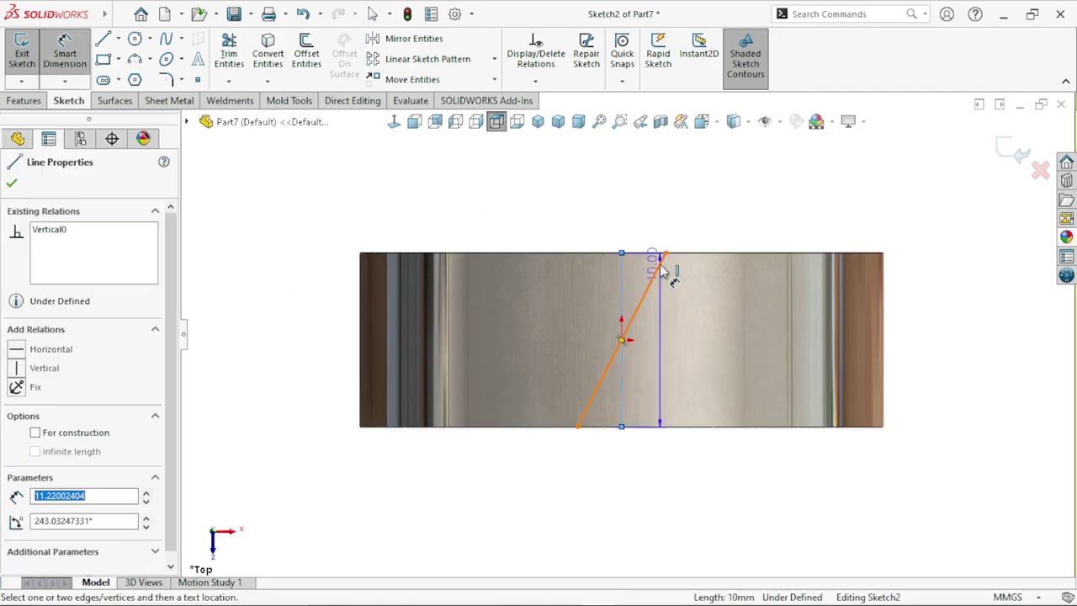
{"action": "left_click", "coordinate": [664, 268]}
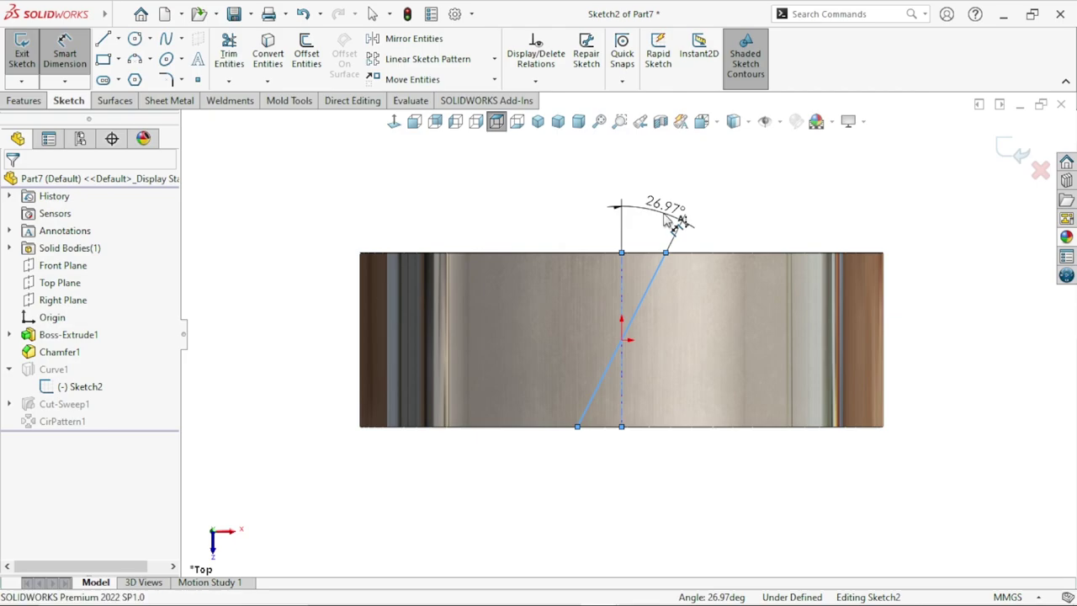
{"action": "left_click", "coordinate": [678, 220]}
{"action": "type", "text": "30"}
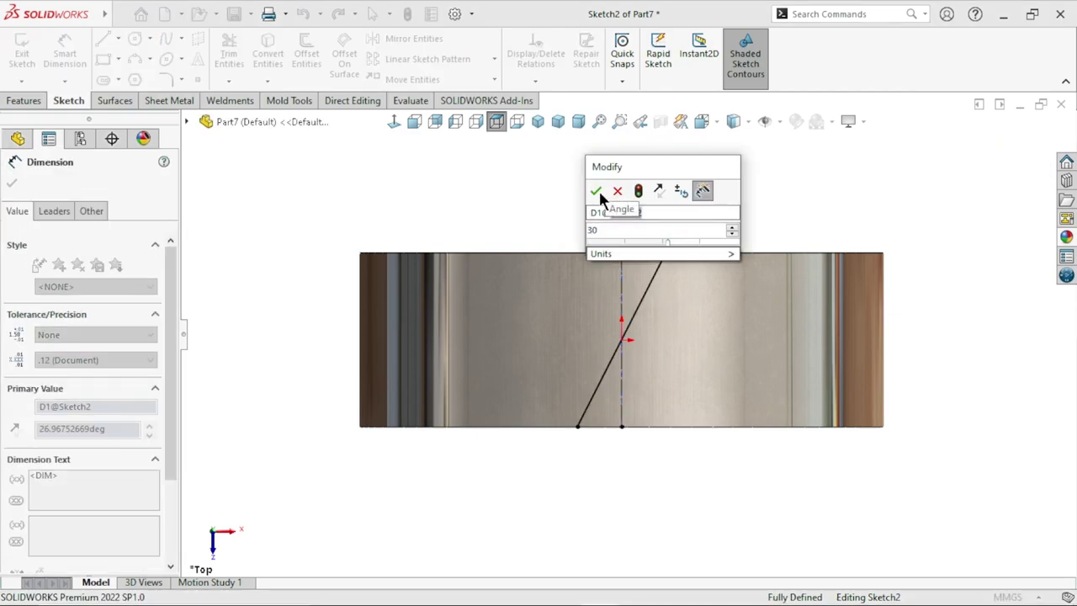
{"action": "left_click", "coordinate": [597, 191]}
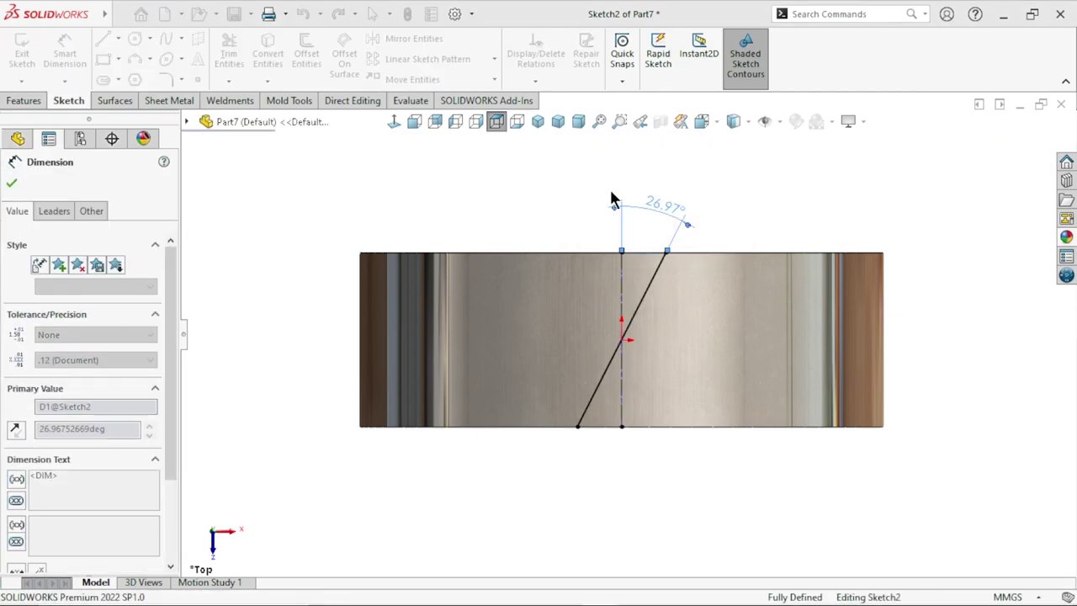
{"action": "left_click", "coordinate": [1016, 151]}
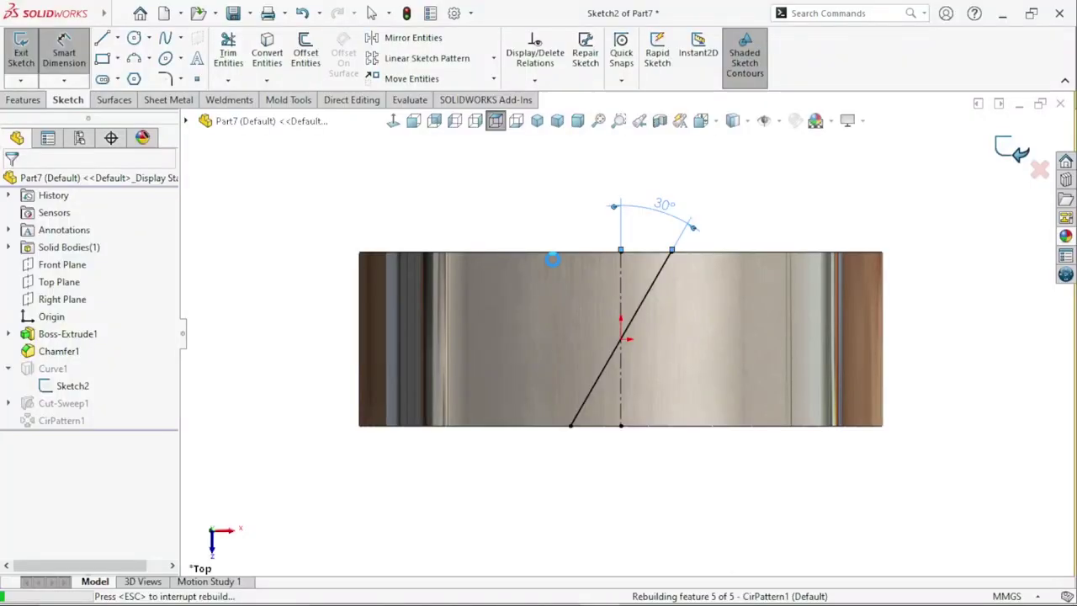
Switch to isometric view and orbit the wheel to check the reversed groove slant
{"action": "left_click", "coordinate": [537, 123]}
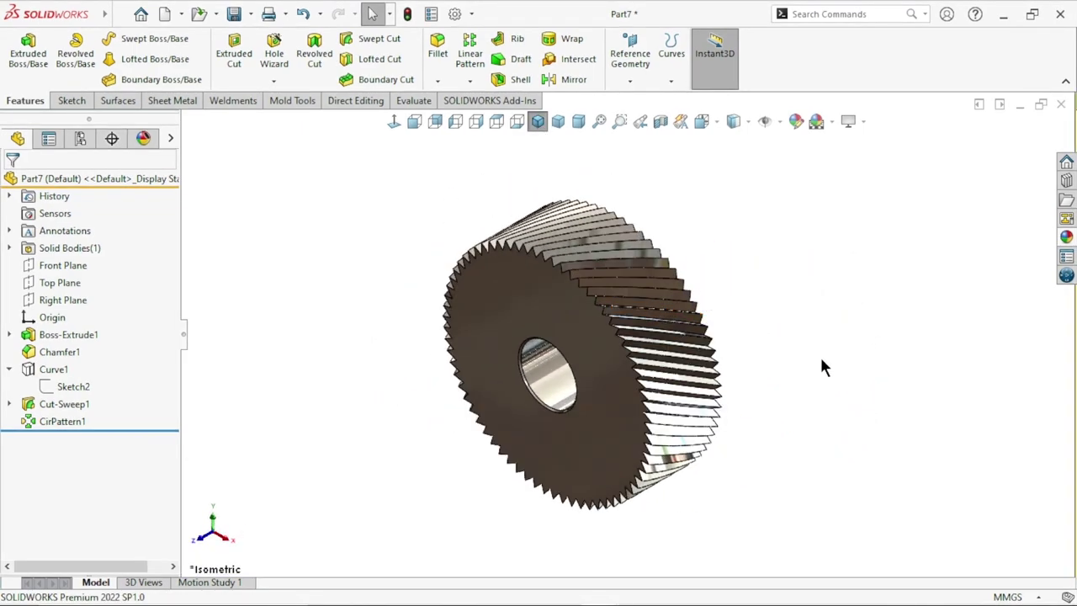
{"action": "mouse_move", "coordinate": [821, 370]}
{"action": "middle_mouse_down"}
{"action": "mouse_move", "coordinate": [726, 376]}
{"action": "mouse_move", "coordinate": [806, 366]}
{"action": "middle_mouse_up"}
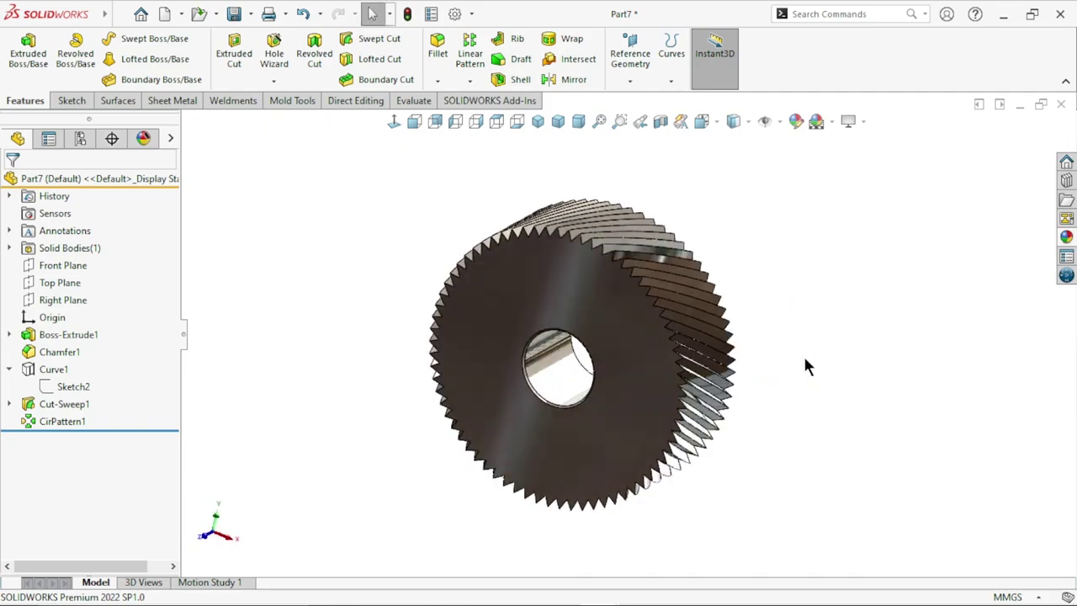
{"action": "middle_click_drag", "start_coordinate": [654, 332], "coordinate": [777, 356]}
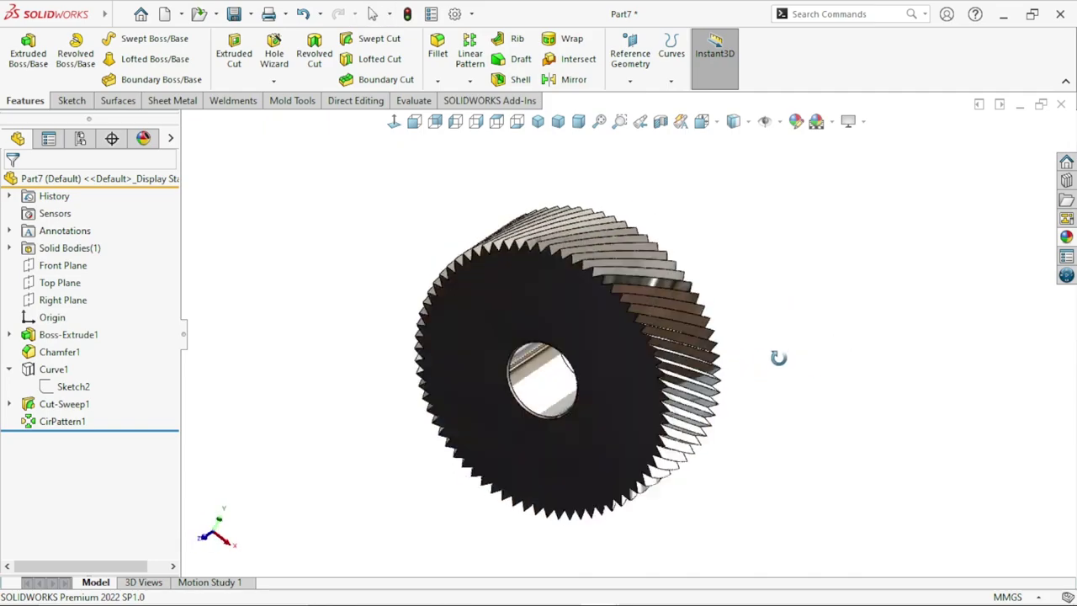
{"action": "mouse_move", "coordinate": [625, 360]}
{"action": "middle_mouse_down"}
{"action": "mouse_move", "coordinate": [758, 358]}
{"action": "mouse_move", "coordinate": [662, 349]}
{"action": "mouse_move", "coordinate": [783, 345]}
{"action": "mouse_move", "coordinate": [729, 329]}
{"action": "middle_mouse_up"}
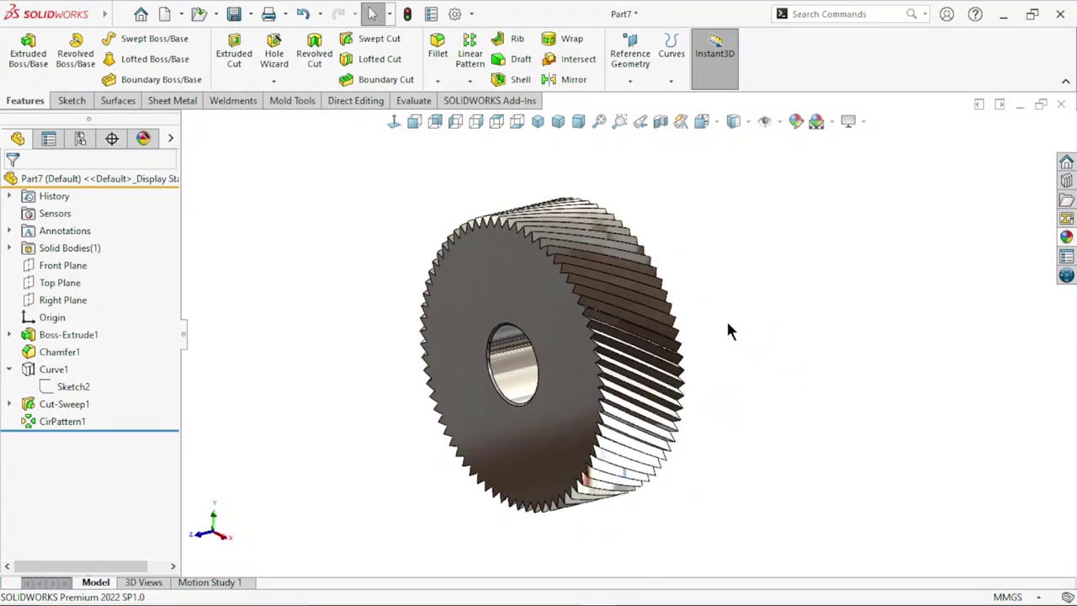
Save As a new file, changing the name from Part7 to Part8
{"action": "left_click", "coordinate": [251, 15]}
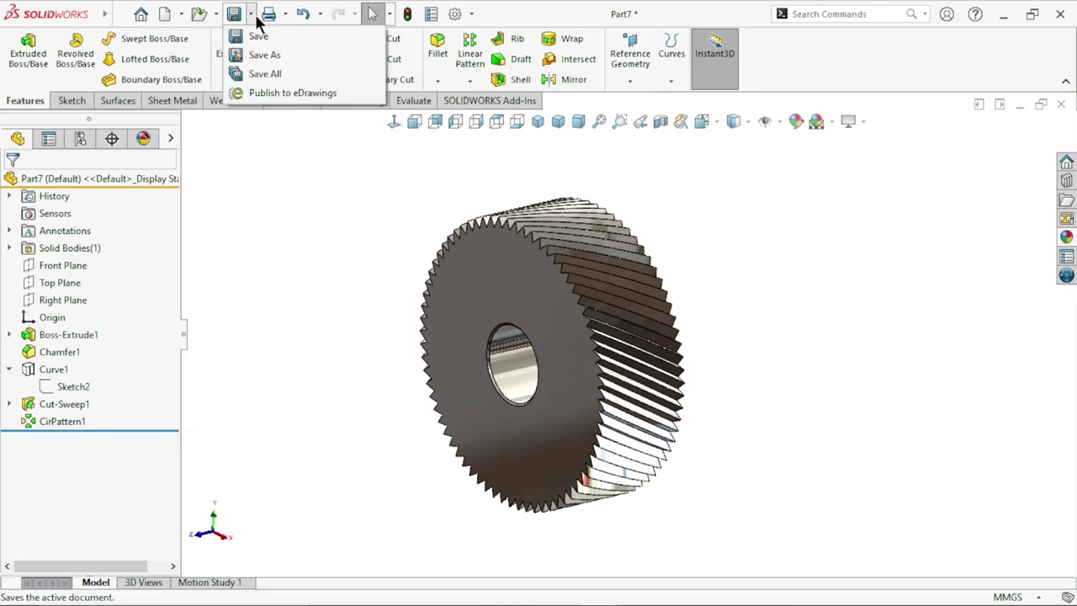
{"action": "left_click", "coordinate": [255, 54]}
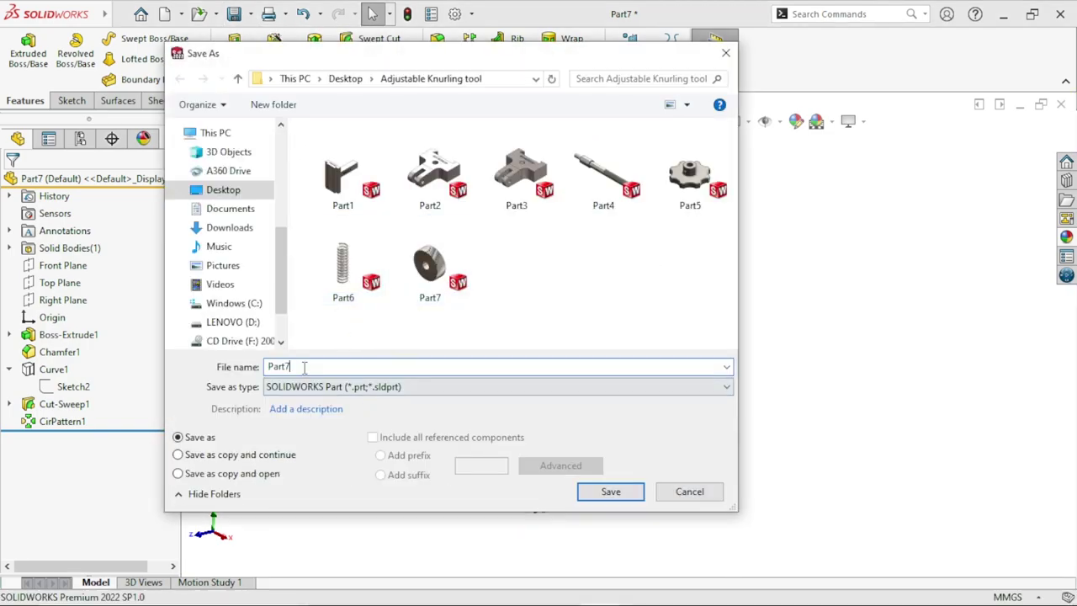
{"action": "key", "text": "BackSpace"}
{"action": "type", "text": "8"}
{"action": "left_click", "coordinate": [611, 492]}
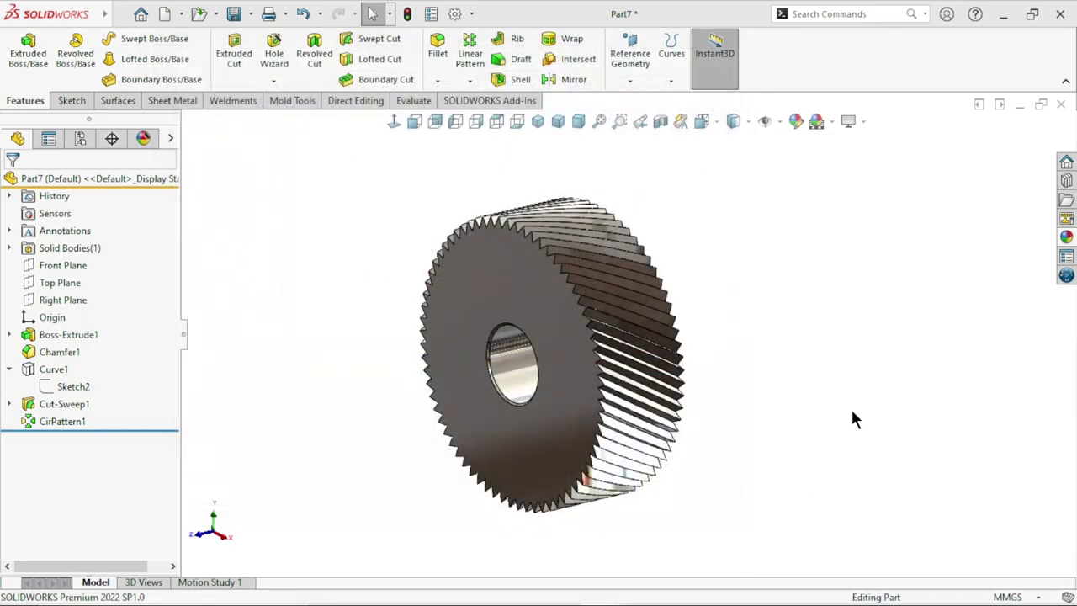